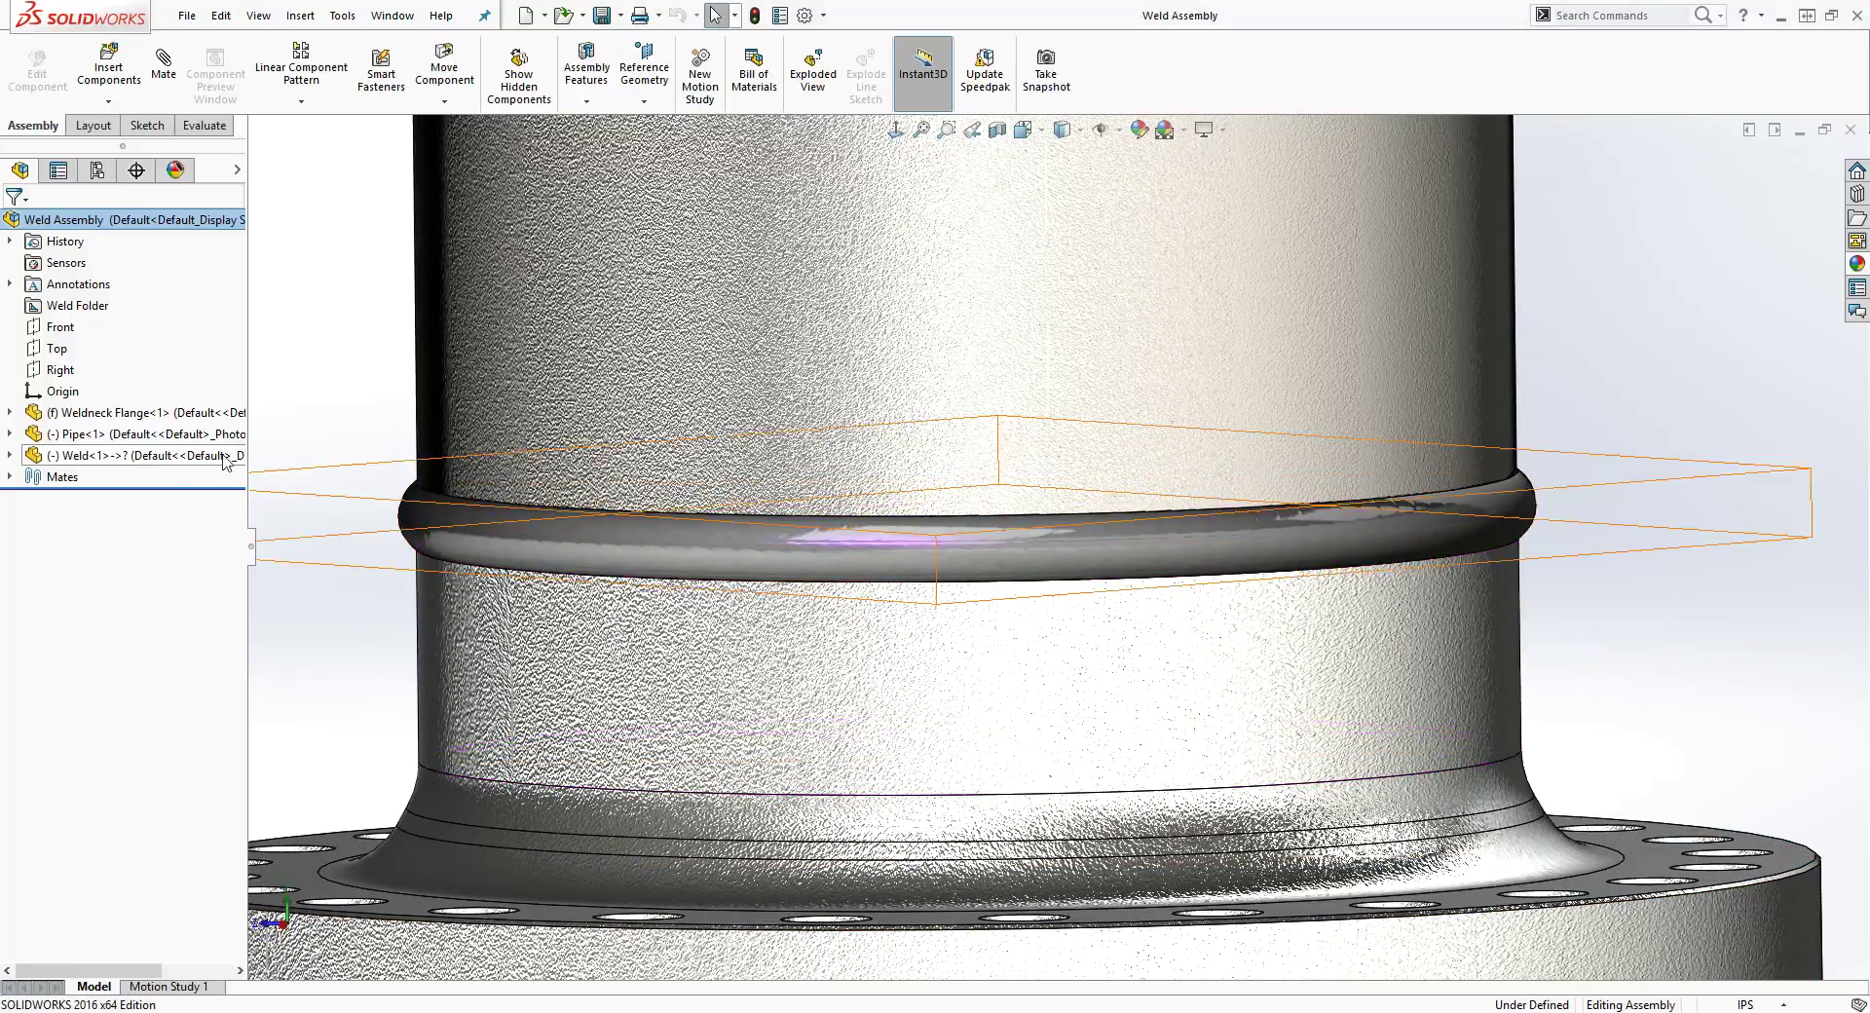
Hide the Weld<1> ring component and level the view on the exposed pipe-flange joint.
{"action": "right_click", "coordinate": [146, 455]}
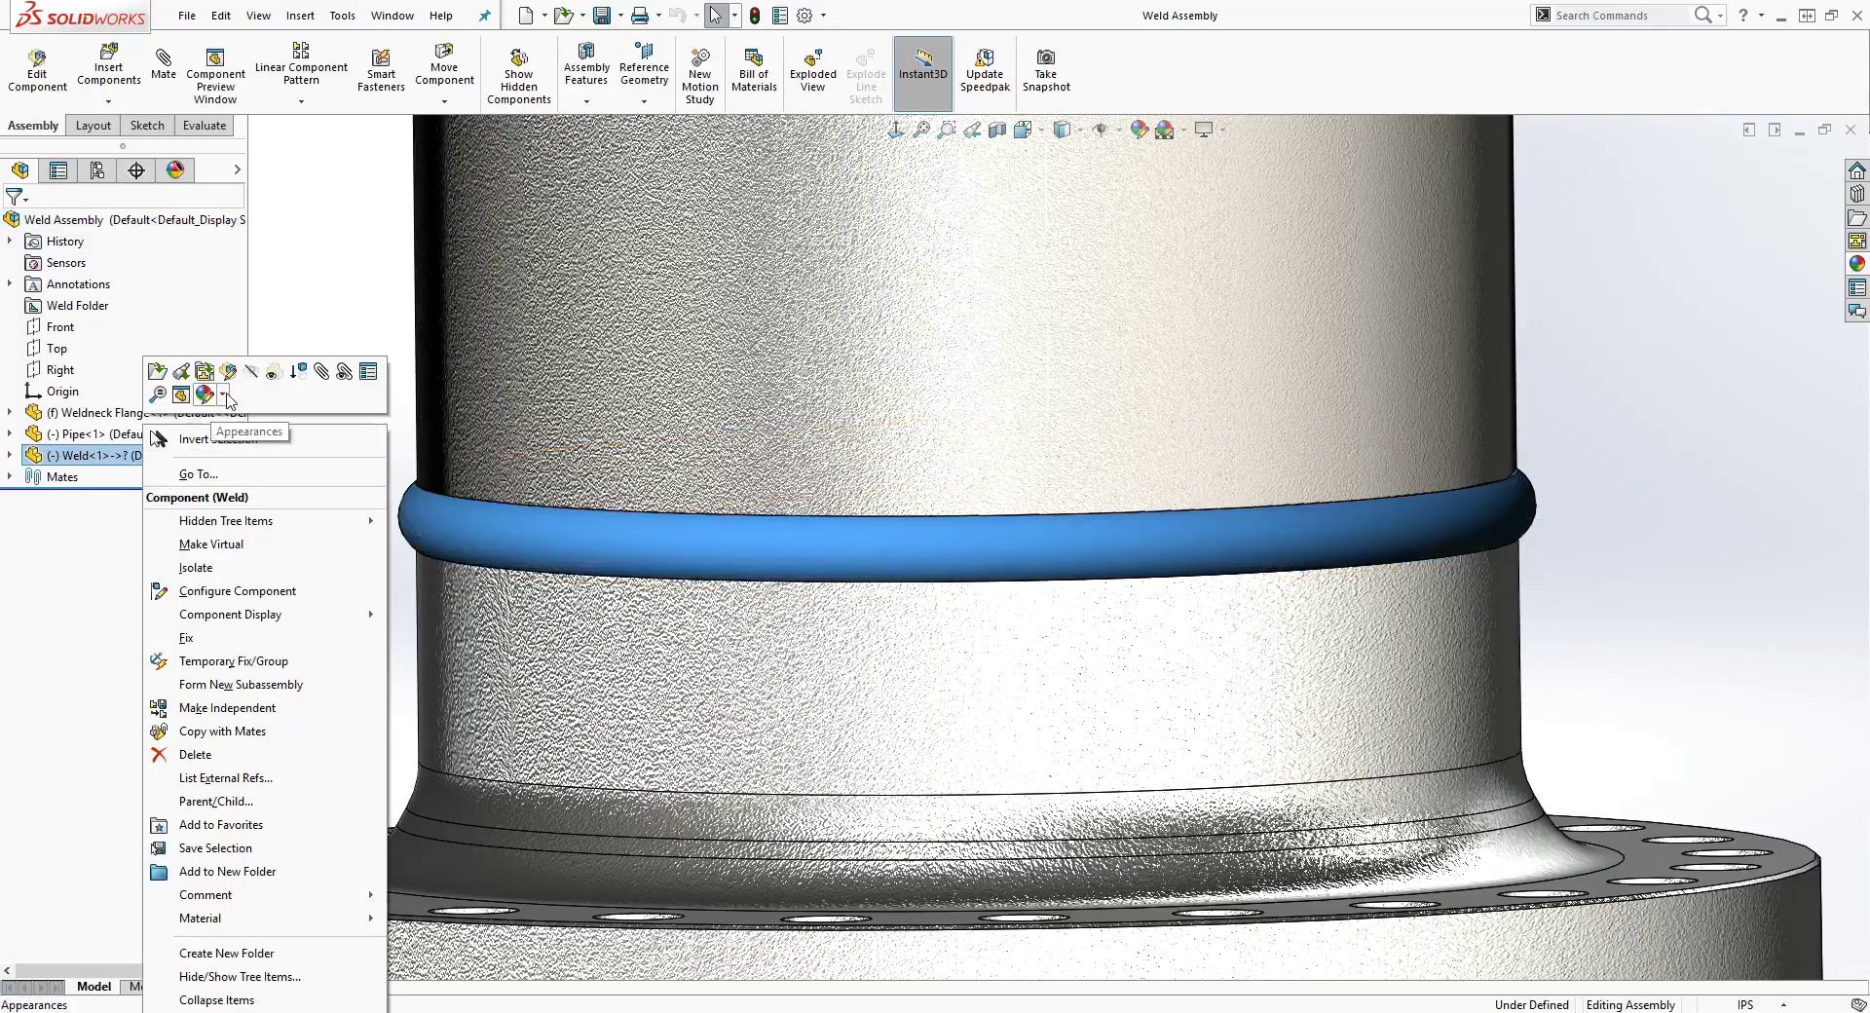
{"action": "left_click", "coordinate": [273, 372]}
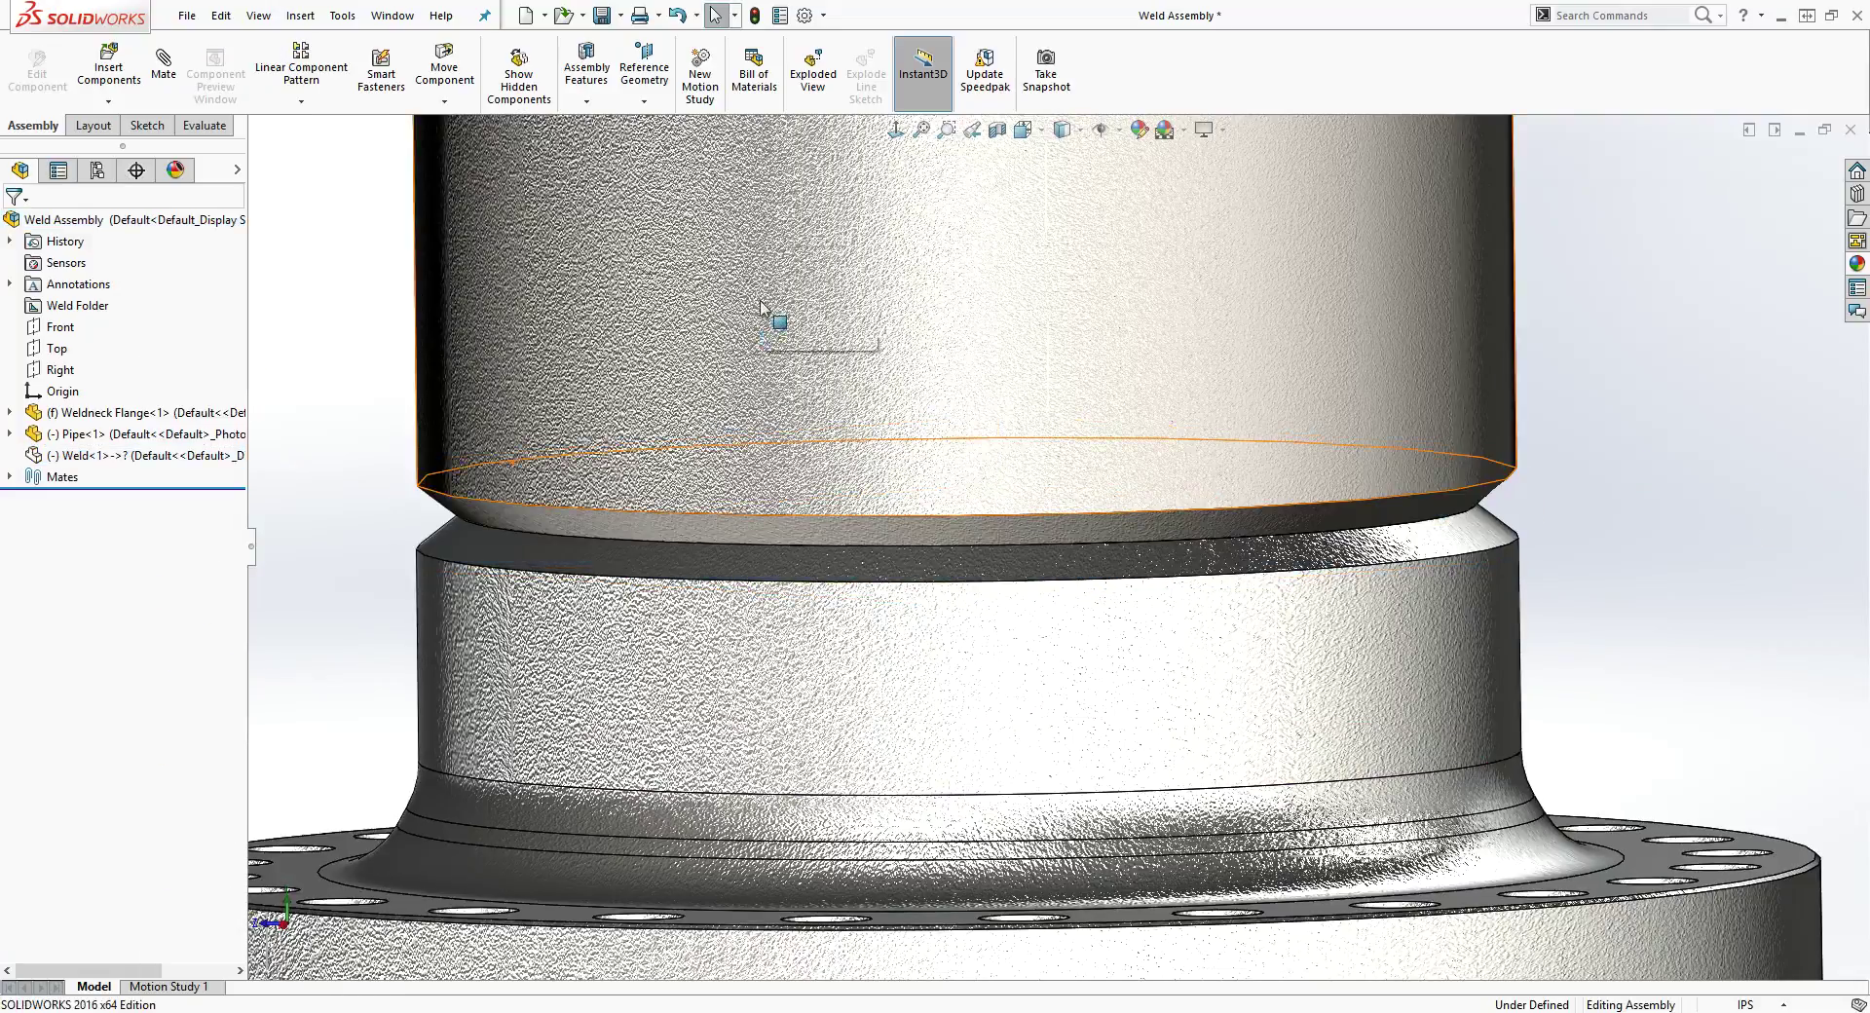
{"action": "scroll", "coordinate": [760, 306], "scroll_direction": "up", "scroll_amount": 5}
{"action": "scroll", "coordinate": [1018, 497], "scroll_direction": "down", "scroll_amount": 3}
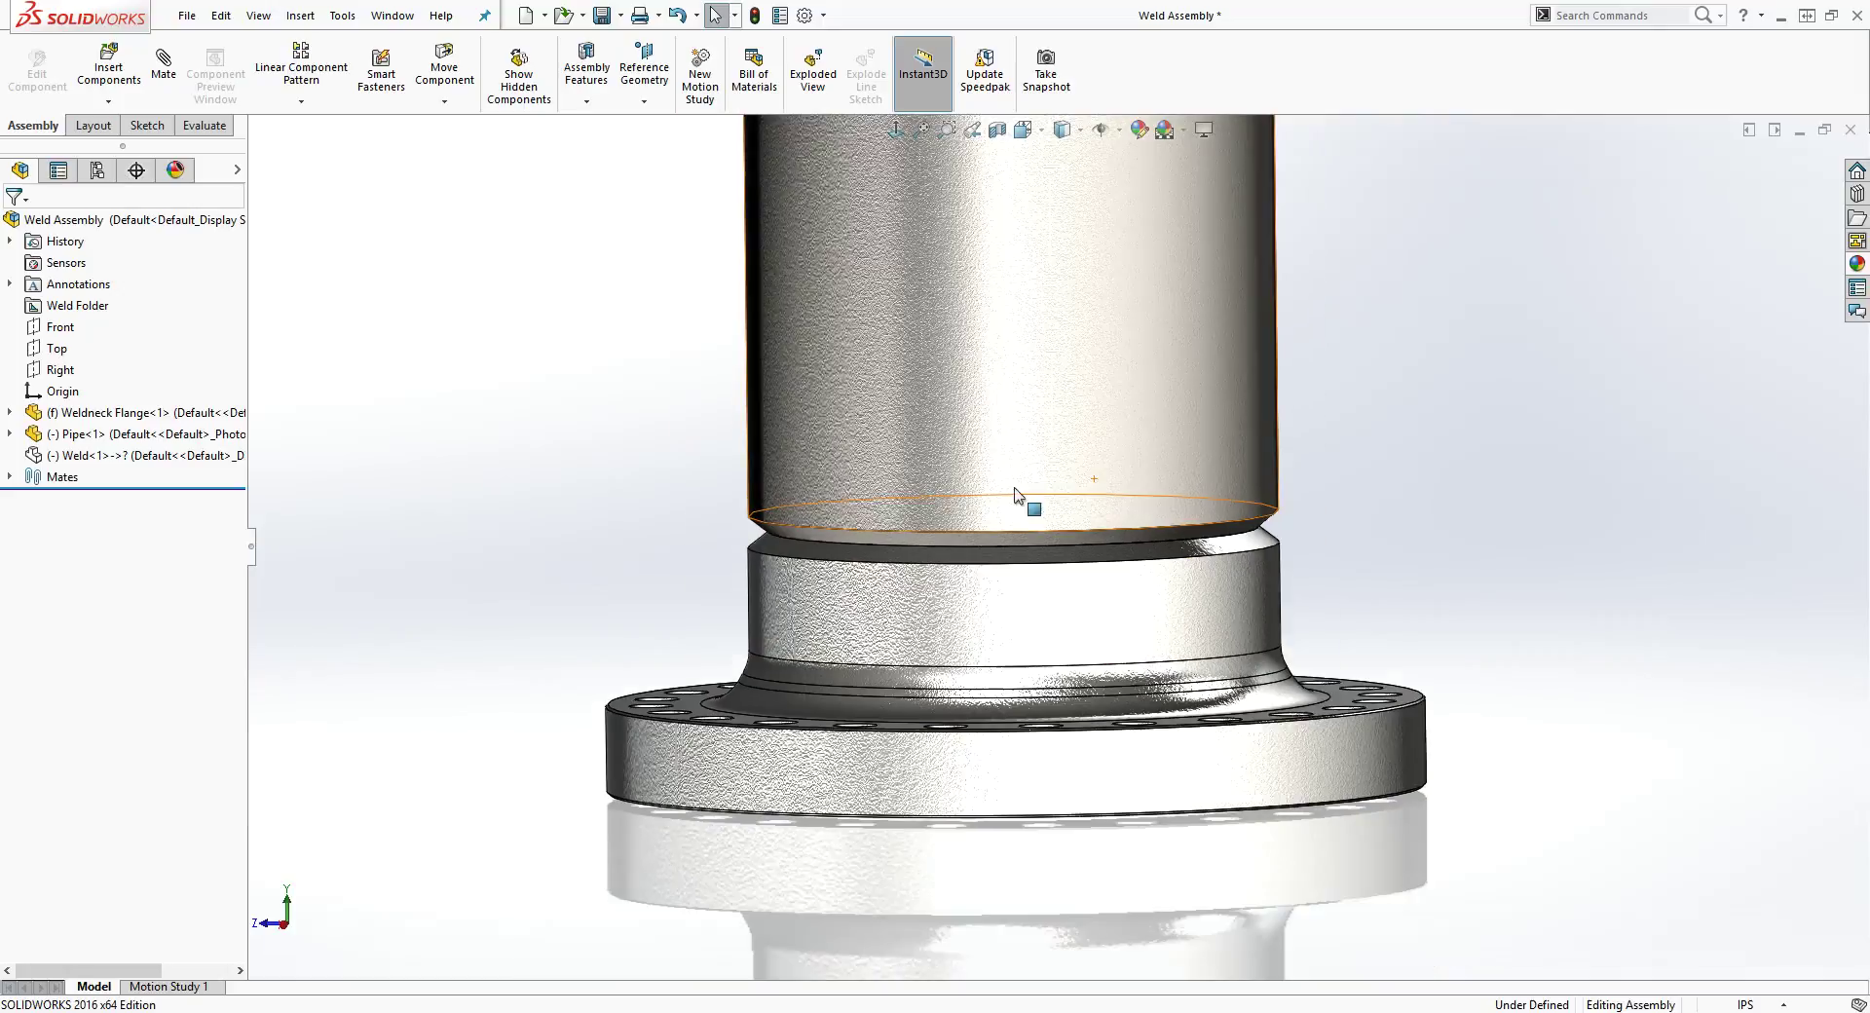
{"action": "scroll", "coordinate": [1130, 183], "scroll_direction": "down", "scroll_amount": 1}
{"action": "scroll", "coordinate": [1117, 270], "scroll_direction": "up", "scroll_amount": 1}
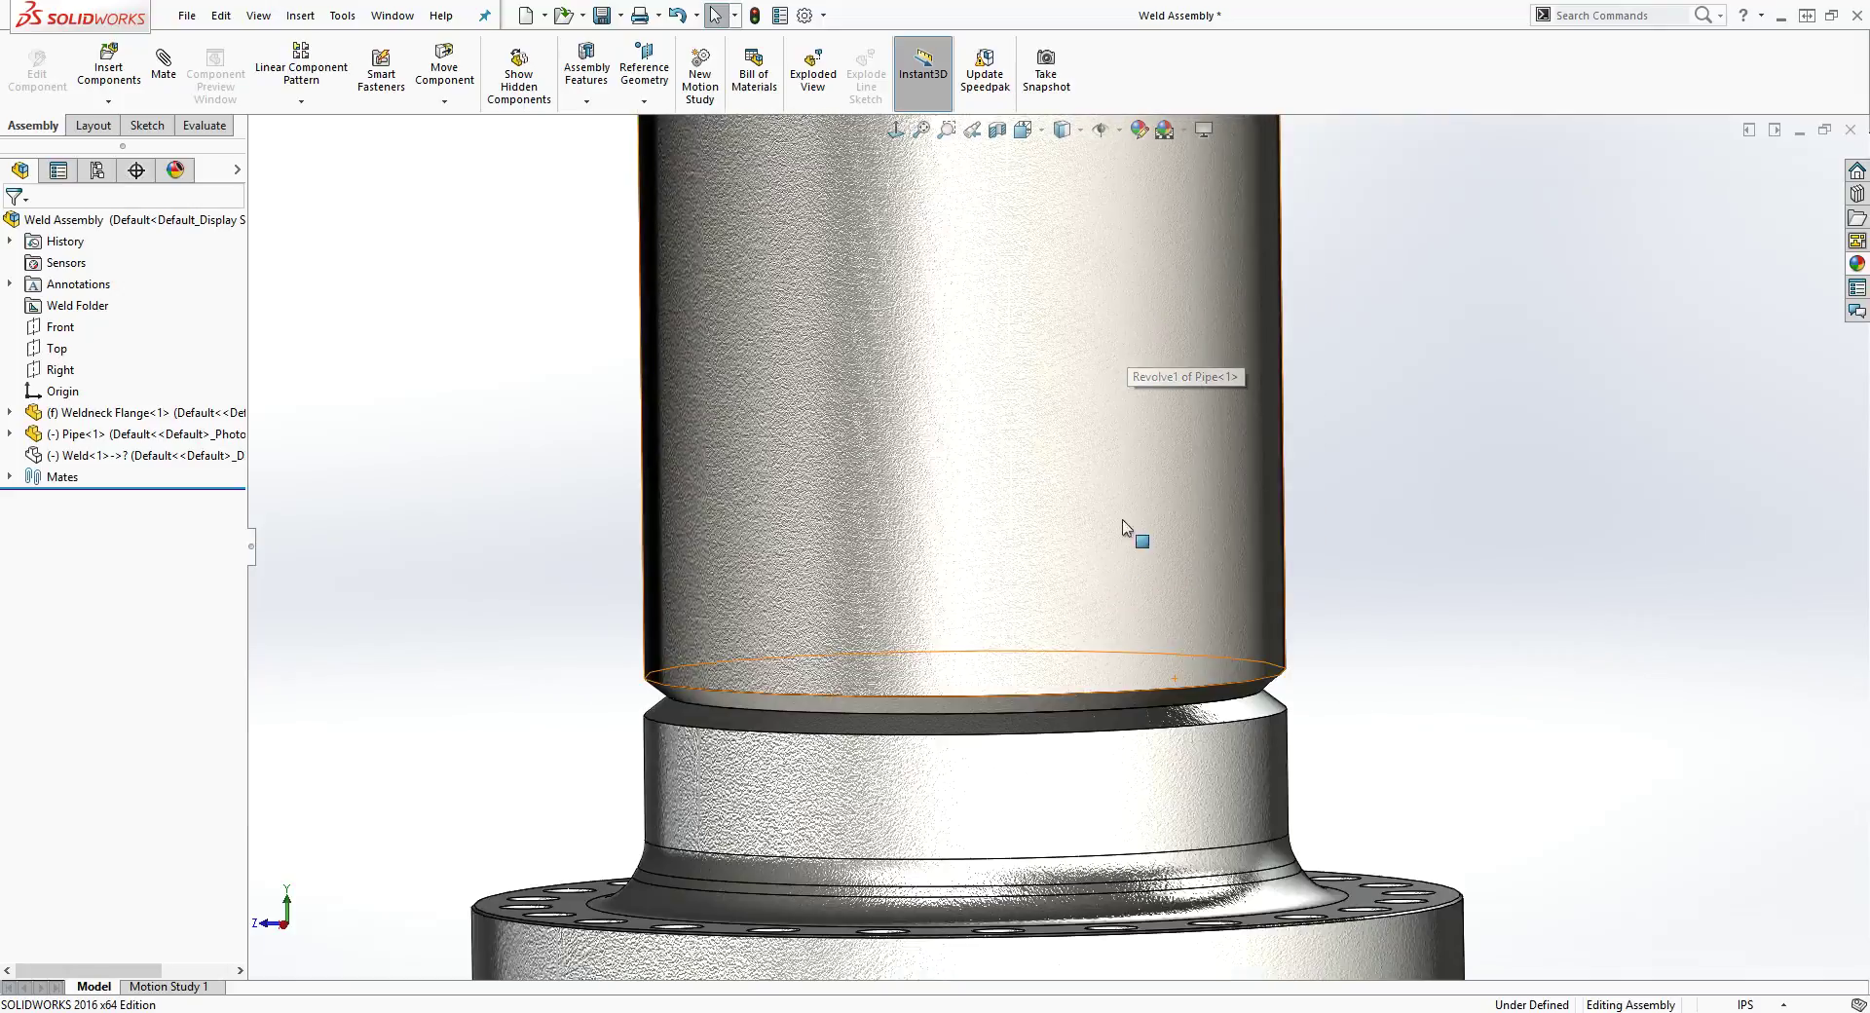
{"action": "middle_click_drag", "start_coordinate": [1006, 675], "coordinate": [972, 621]}
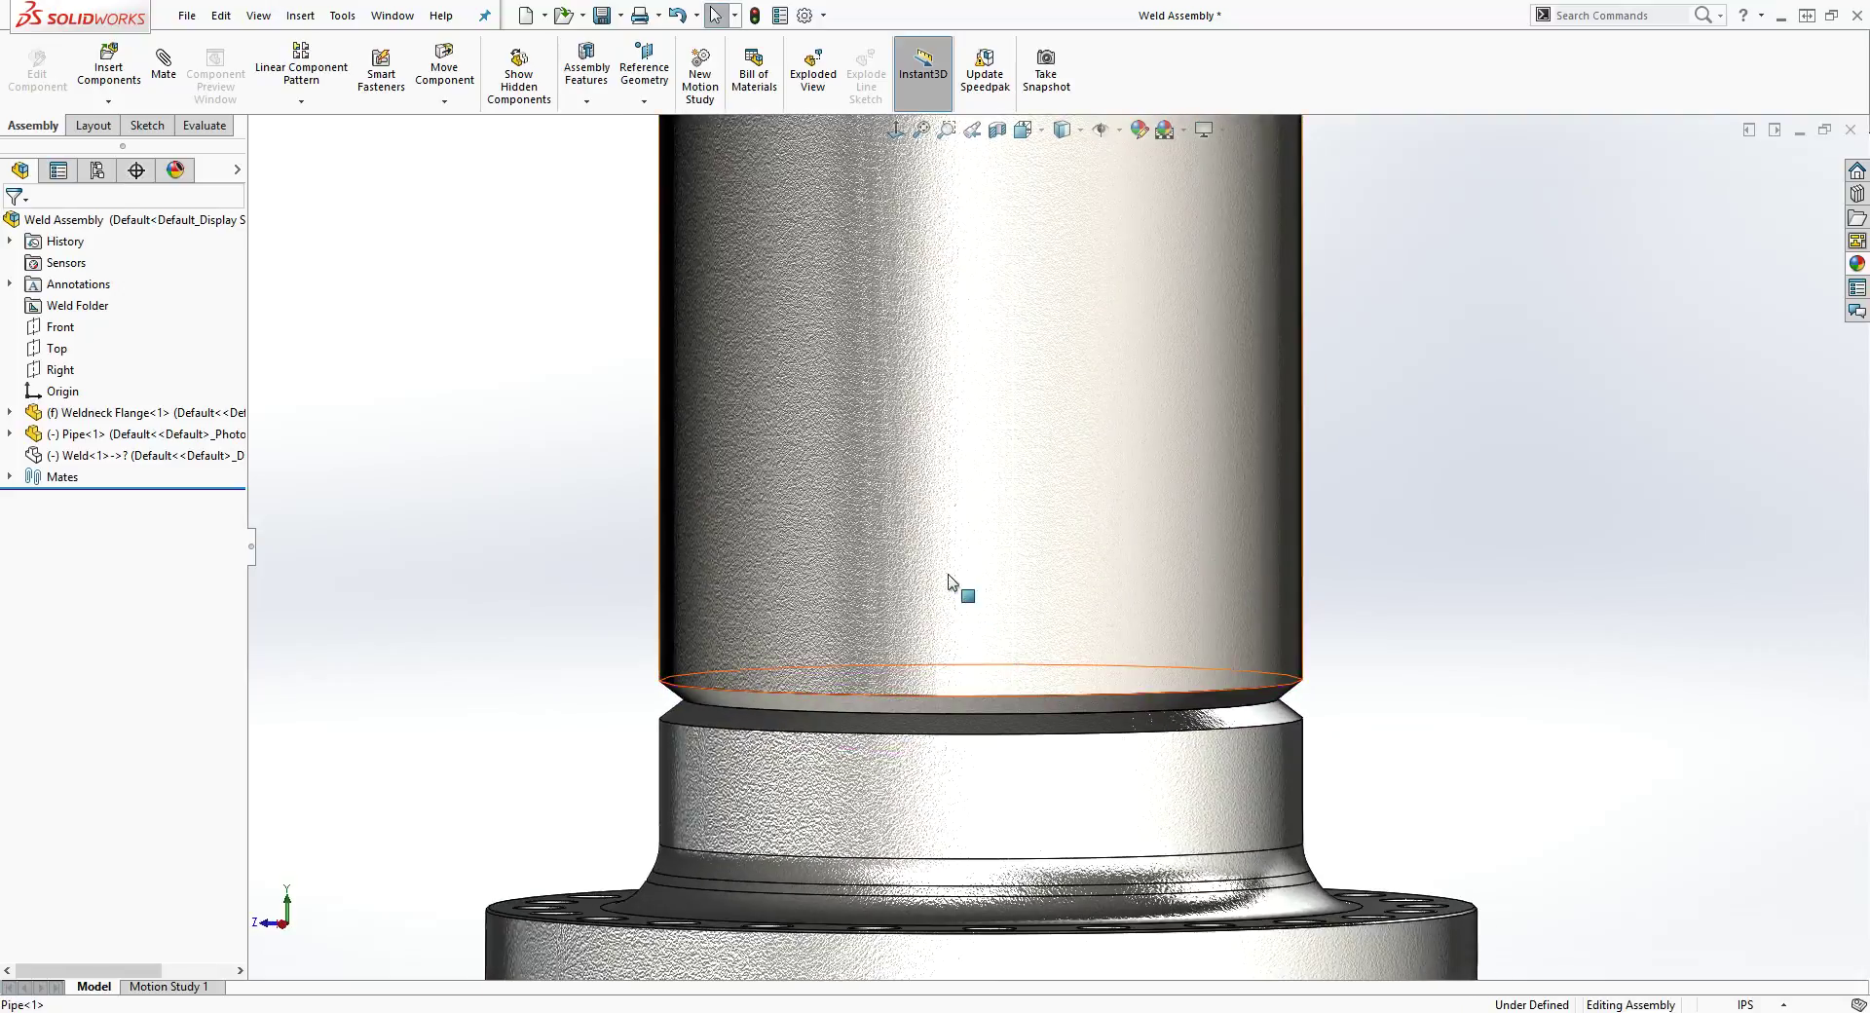
Create a 1.000in Weld Bead joining the pipe's bottom edge to the Weldneck Flange's top edge.
{"action": "left_click", "coordinate": [300, 16]}
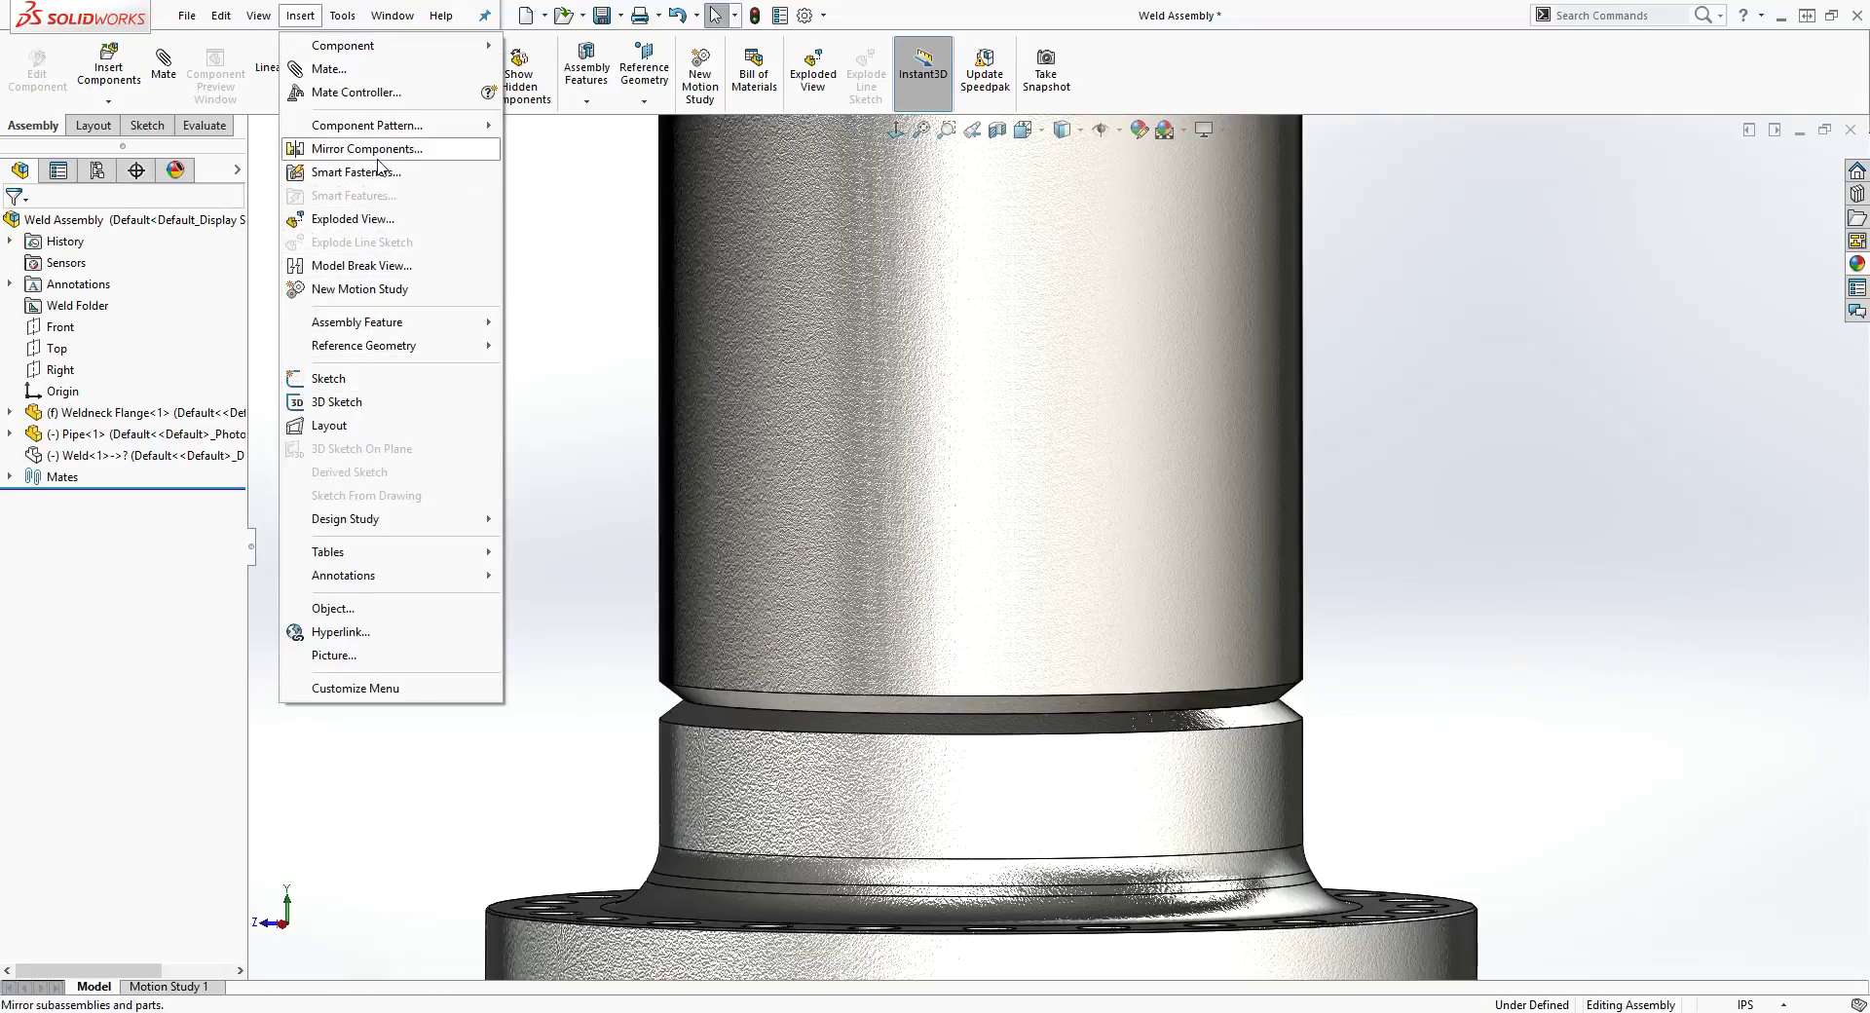
{"action": "mouse_move", "coordinate": [372, 324]}
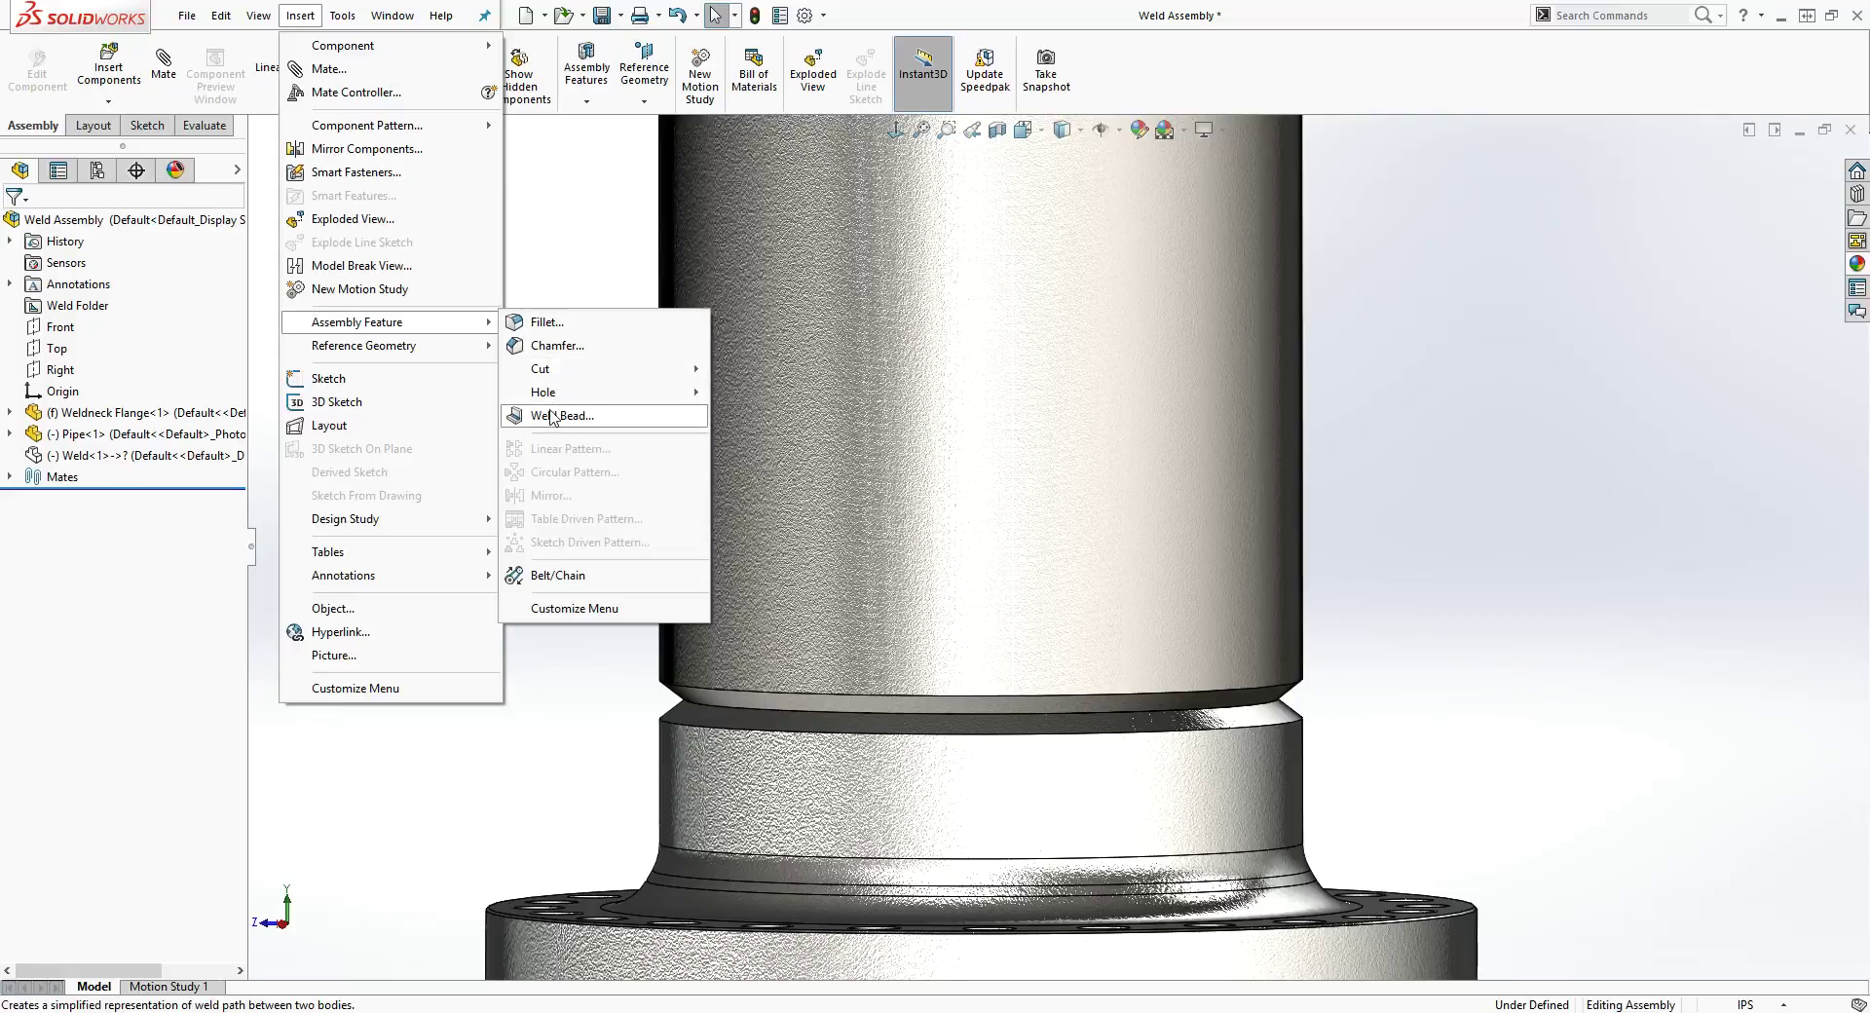
{"action": "left_click", "coordinate": [552, 415]}
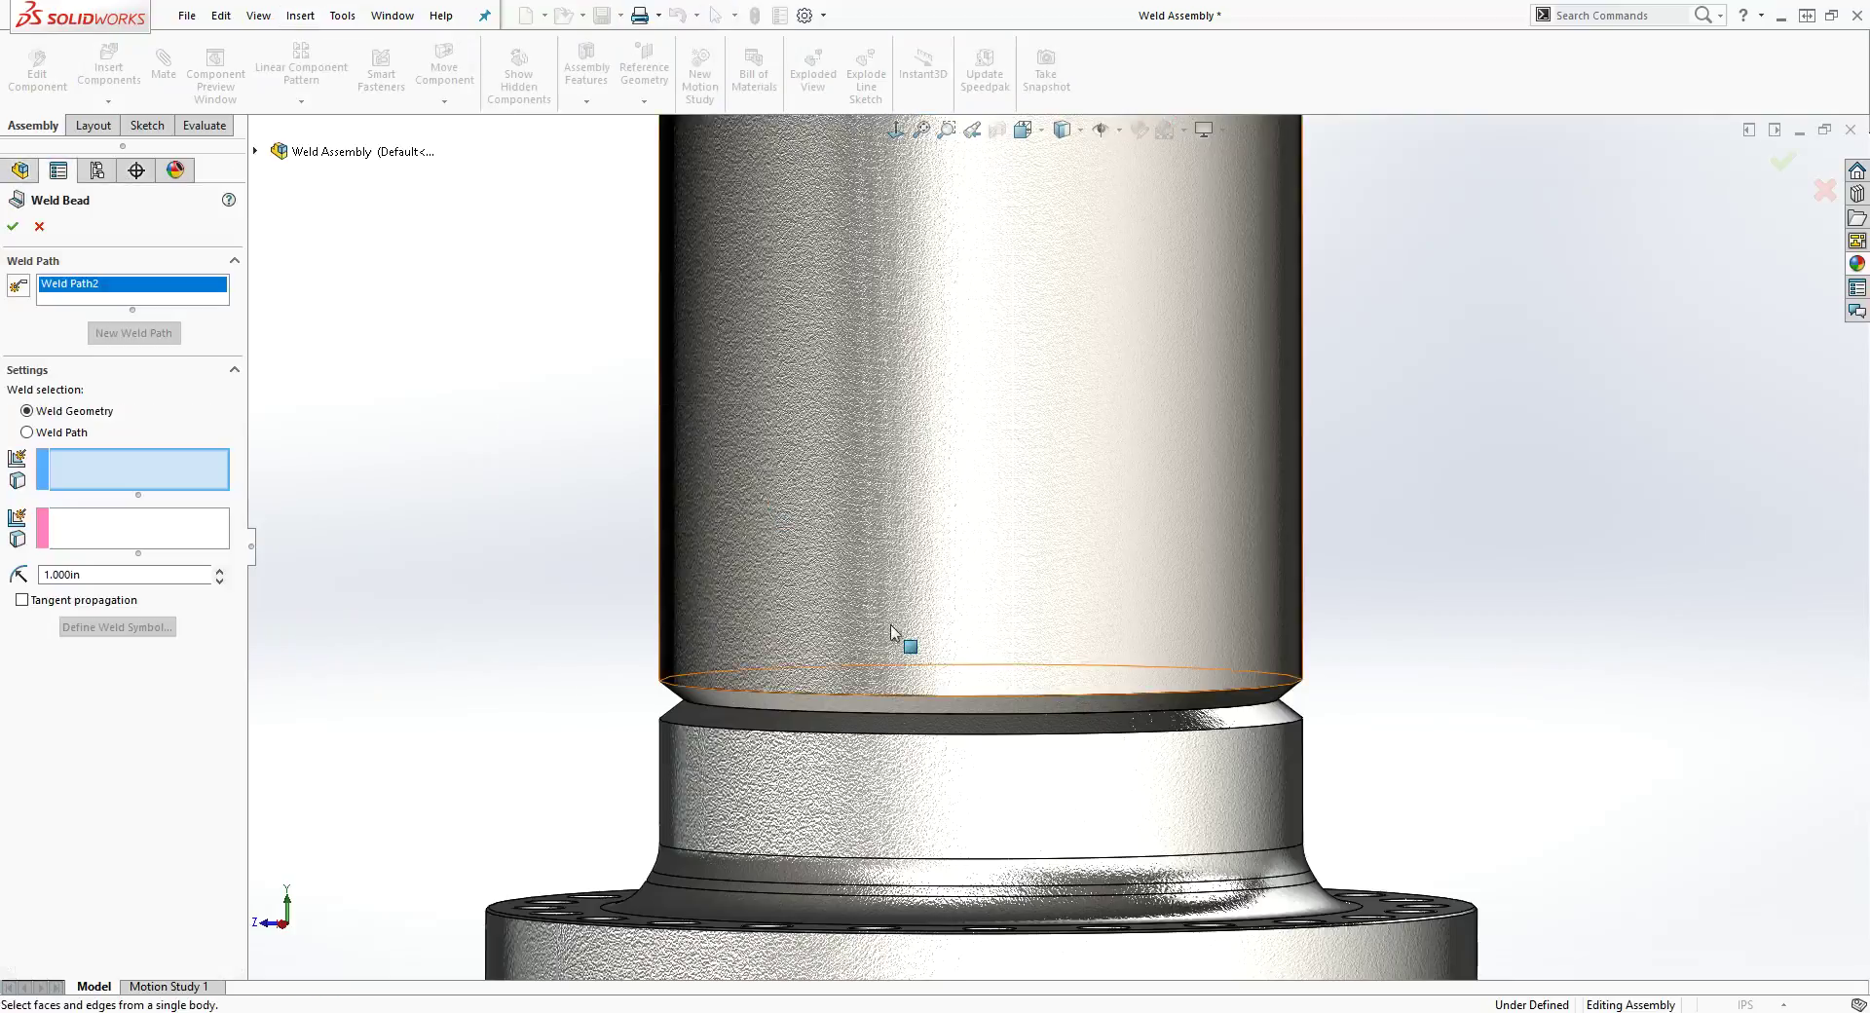
{"action": "left_click", "coordinate": [842, 701]}
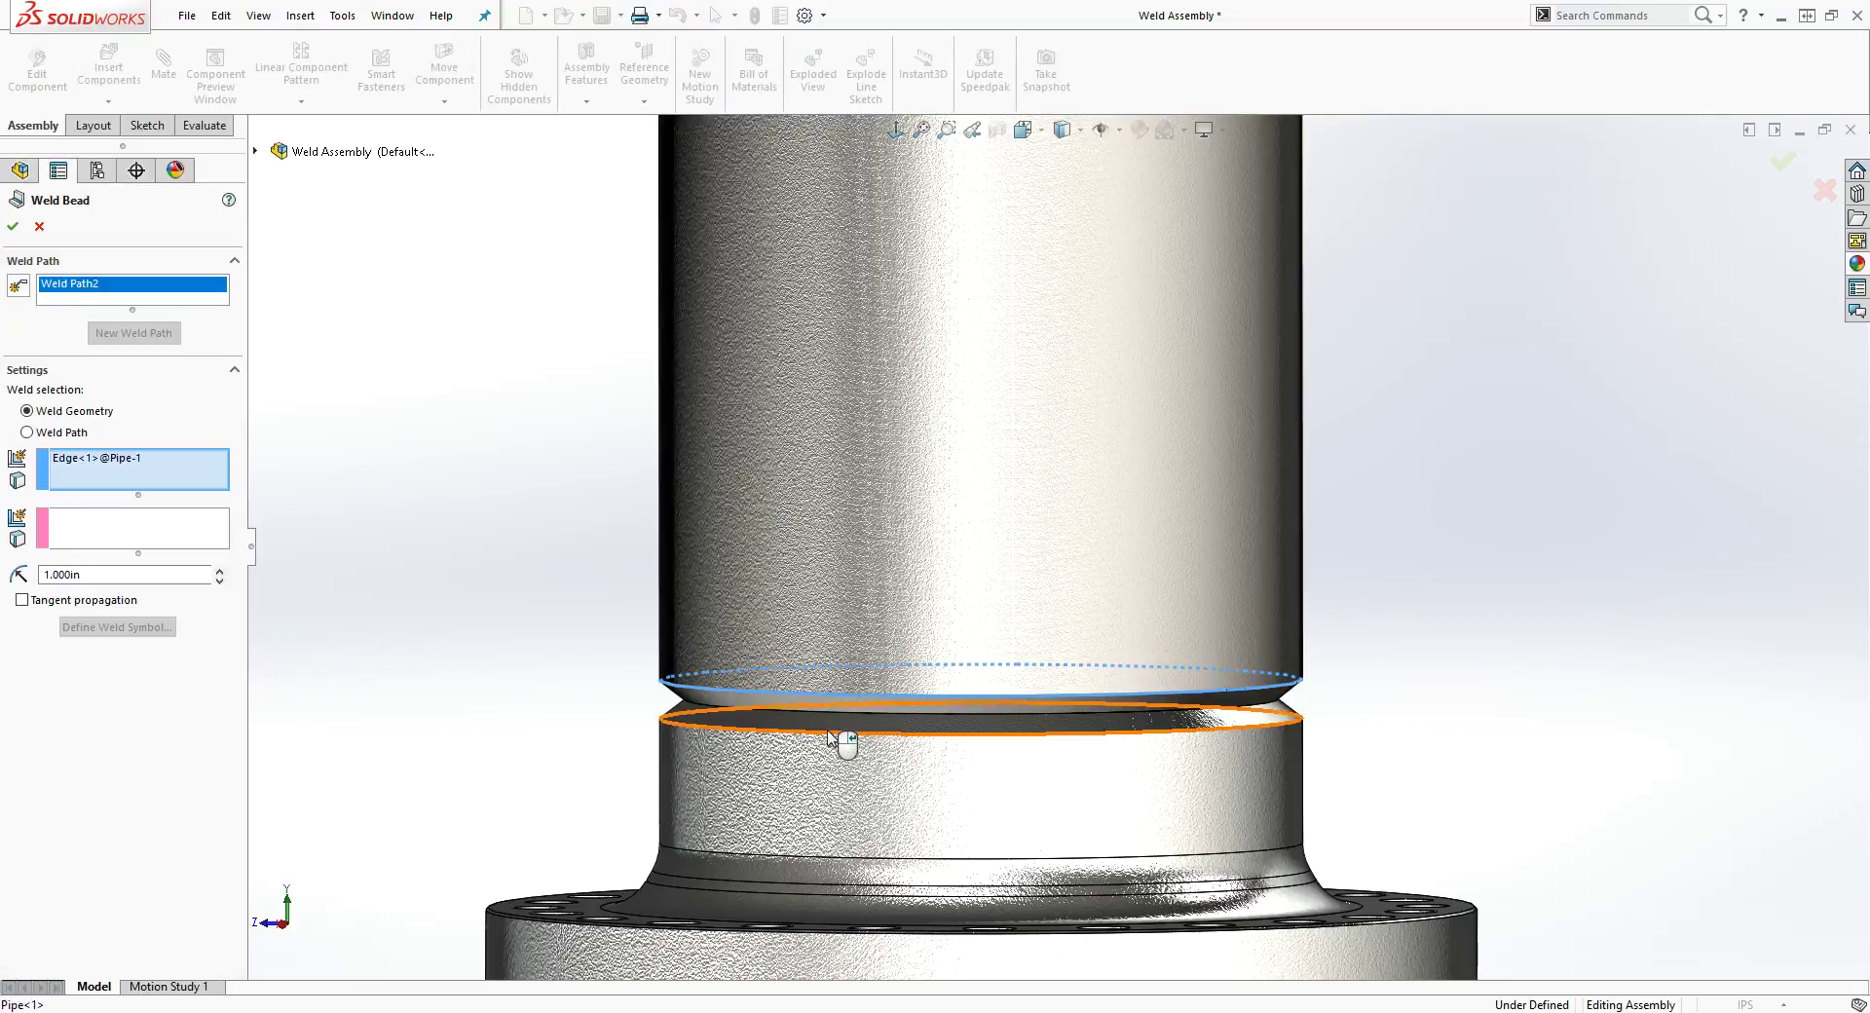
{"action": "left_click", "coordinate": [826, 733]}
{"action": "middle_click_drag", "start_coordinate": [657, 711], "coordinate": [584, 701]}
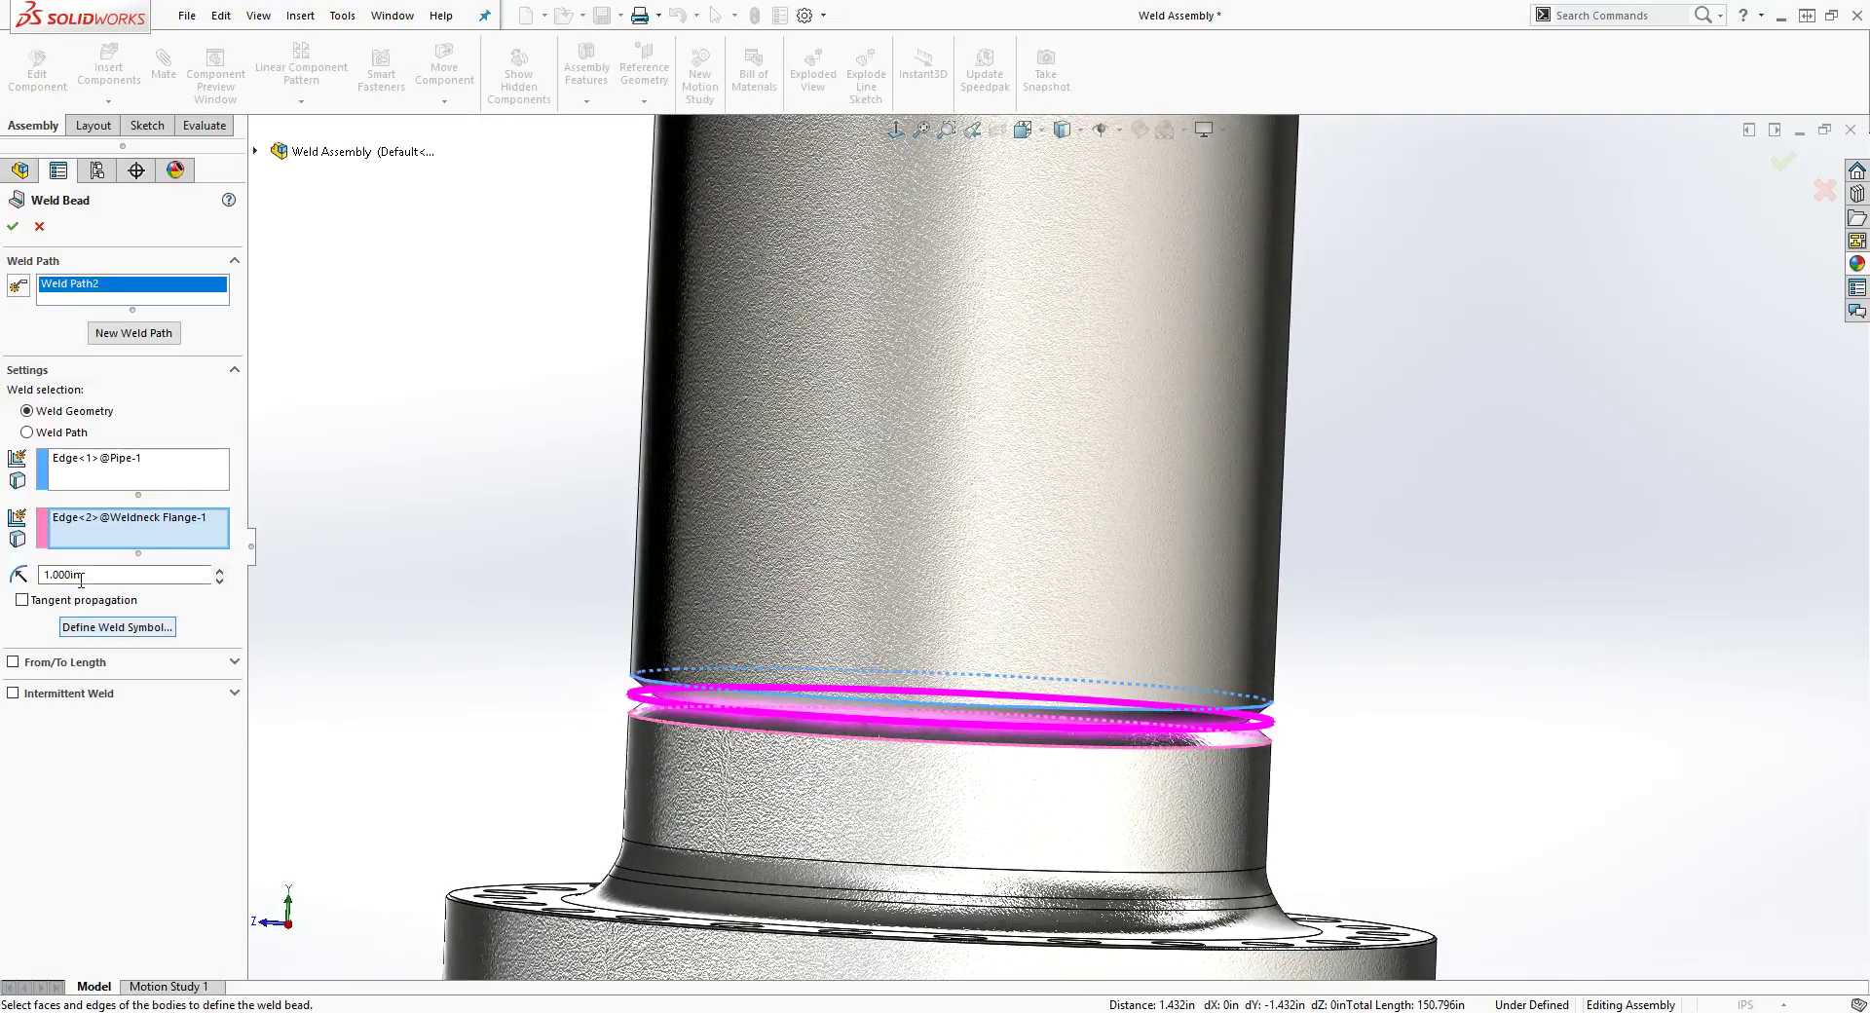
{"action": "left_click", "coordinate": [13, 227]}
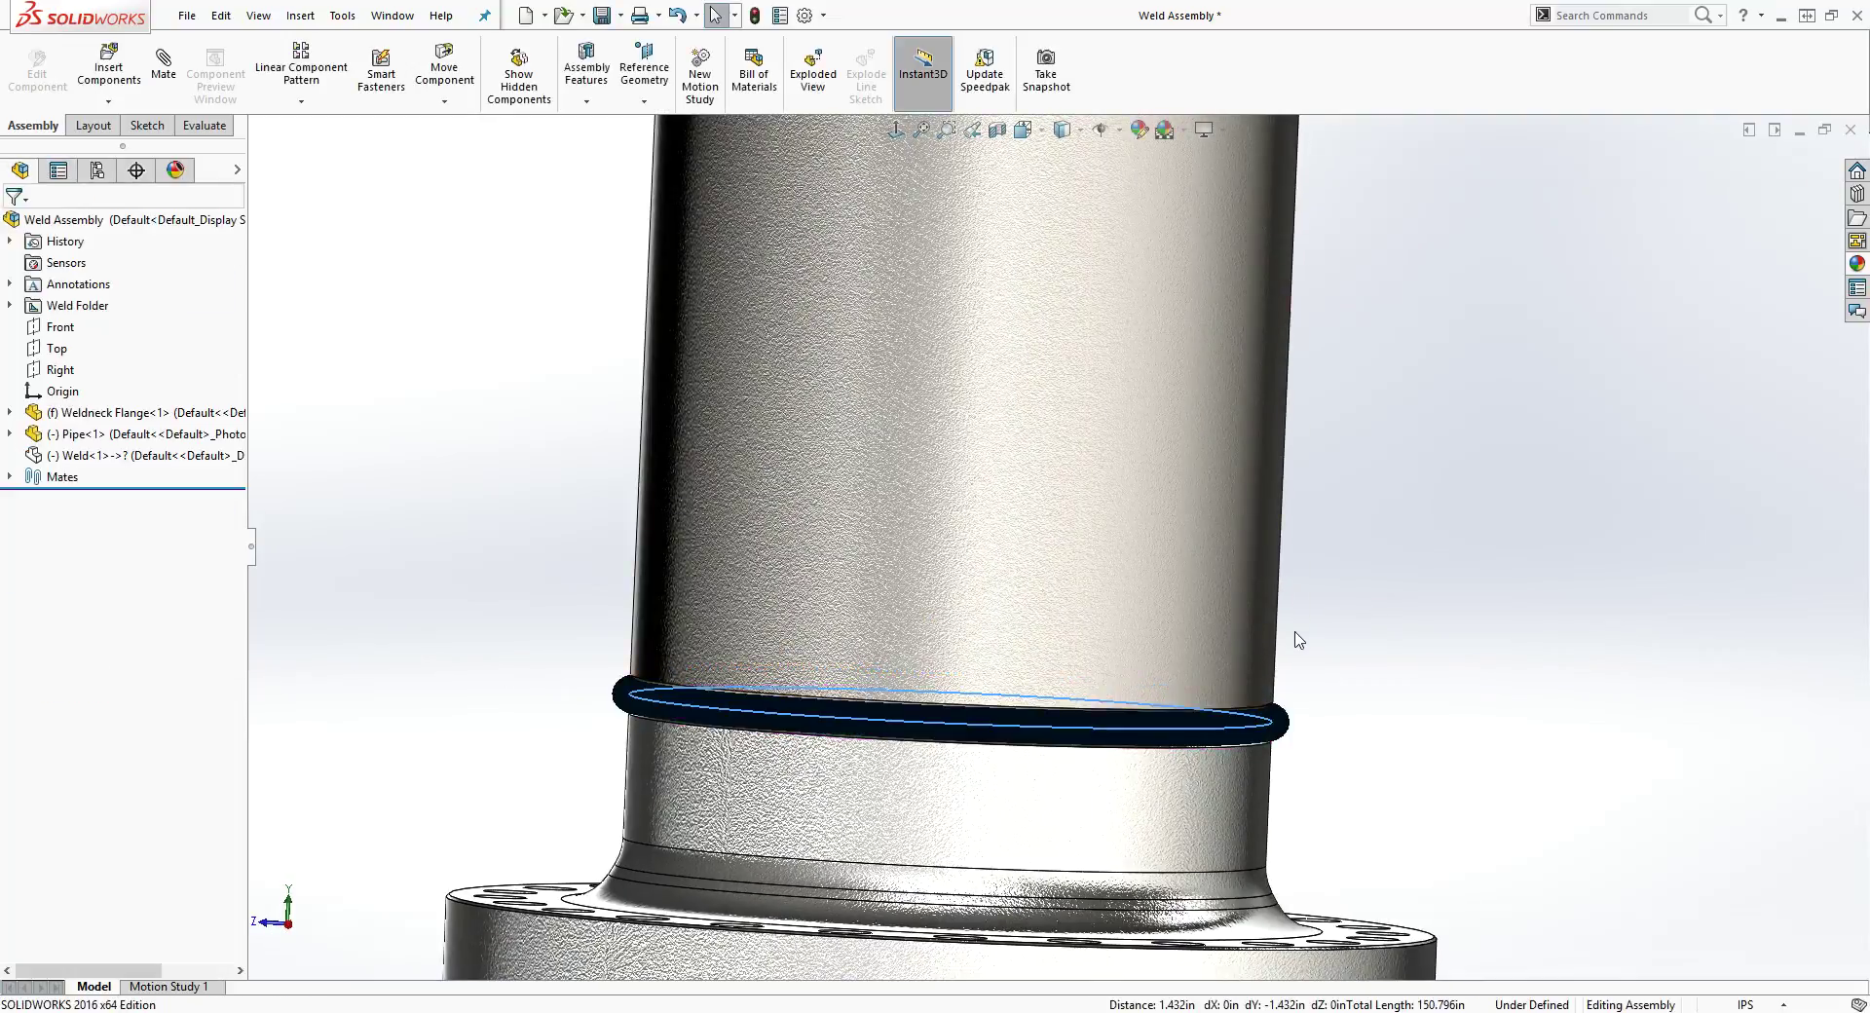
Delete the 1in Fillet Weld from the Weld Folder.
{"action": "scroll", "coordinate": [1214, 617], "scroll_direction": "up", "scroll_amount": 2}
{"action": "scroll", "coordinate": [1227, 758], "scroll_direction": "down", "scroll_amount": 2}
{"action": "scroll", "coordinate": [1178, 723], "scroll_direction": "up", "scroll_amount": 3}
{"action": "scroll", "coordinate": [1178, 723], "scroll_direction": "down", "scroll_amount": 2}
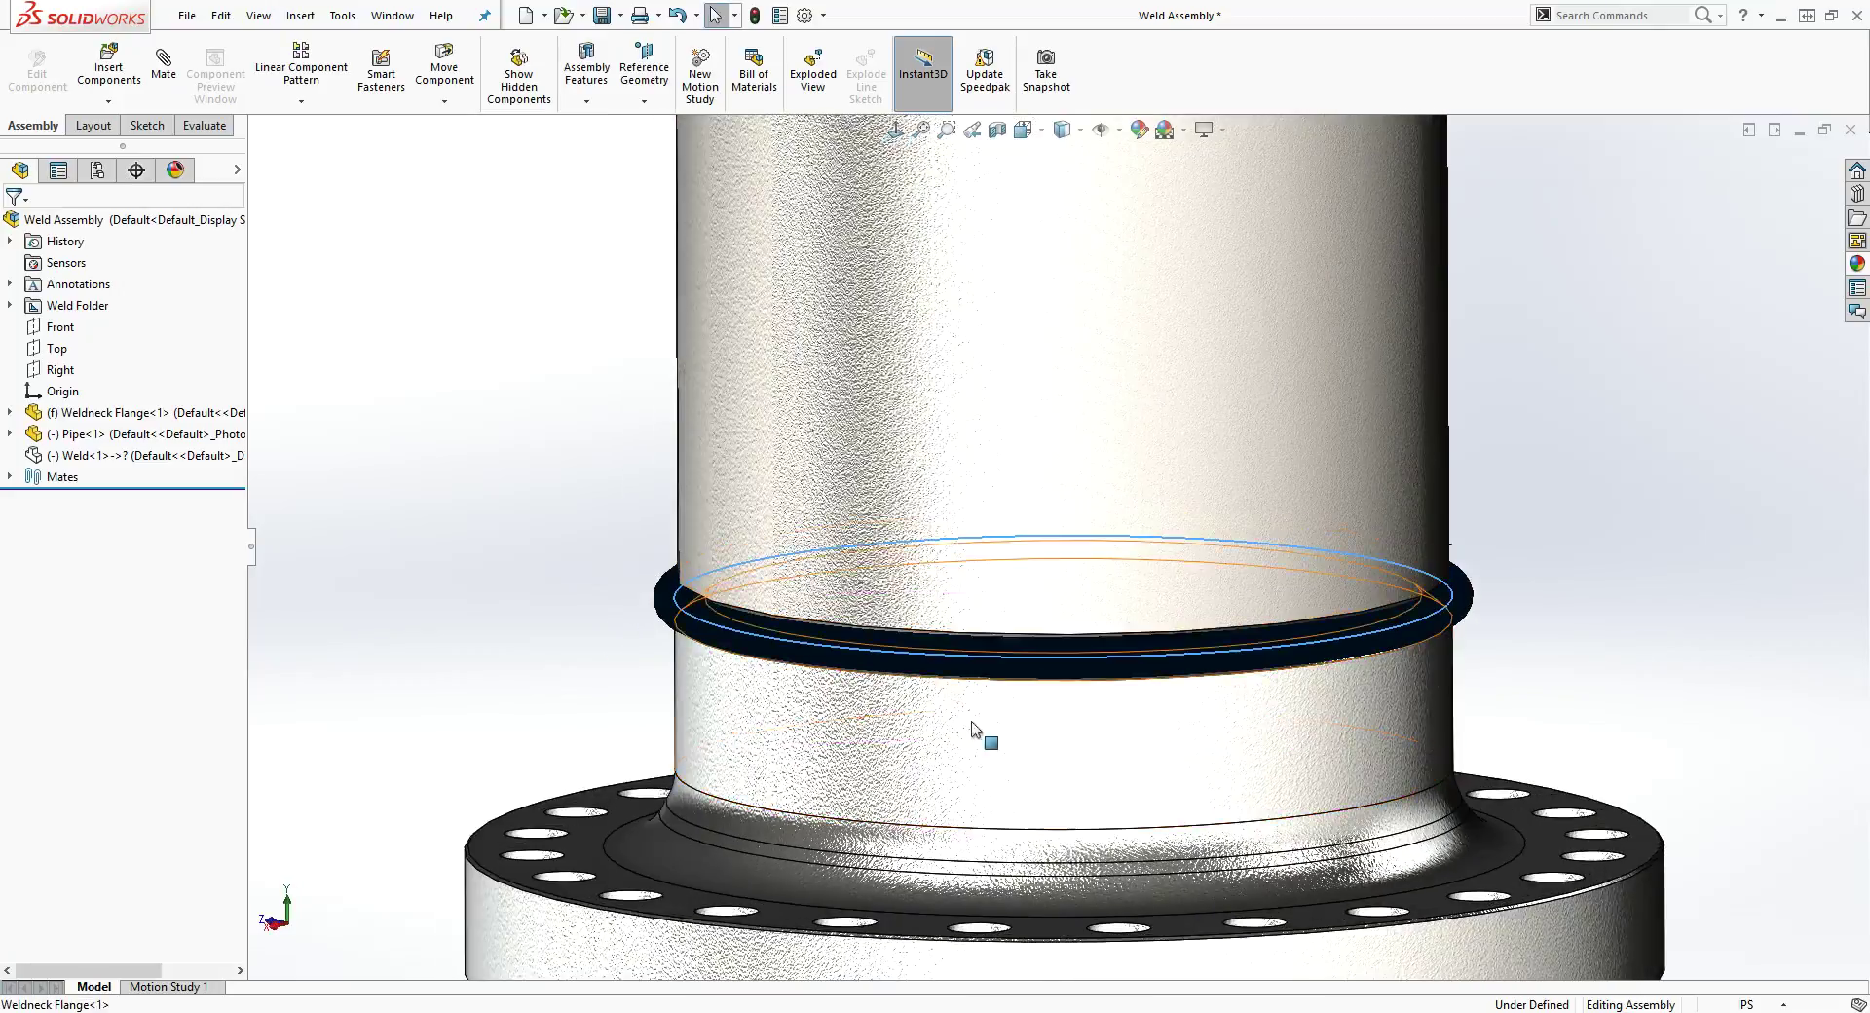
{"action": "scroll", "coordinate": [1189, 709], "scroll_direction": "up", "scroll_amount": 2}
{"action": "middle_click_drag", "start_coordinate": [1189, 709], "coordinate": [701, 491]}
{"action": "scroll", "coordinate": [1164, 721], "scroll_direction": "up", "scroll_amount": 2}
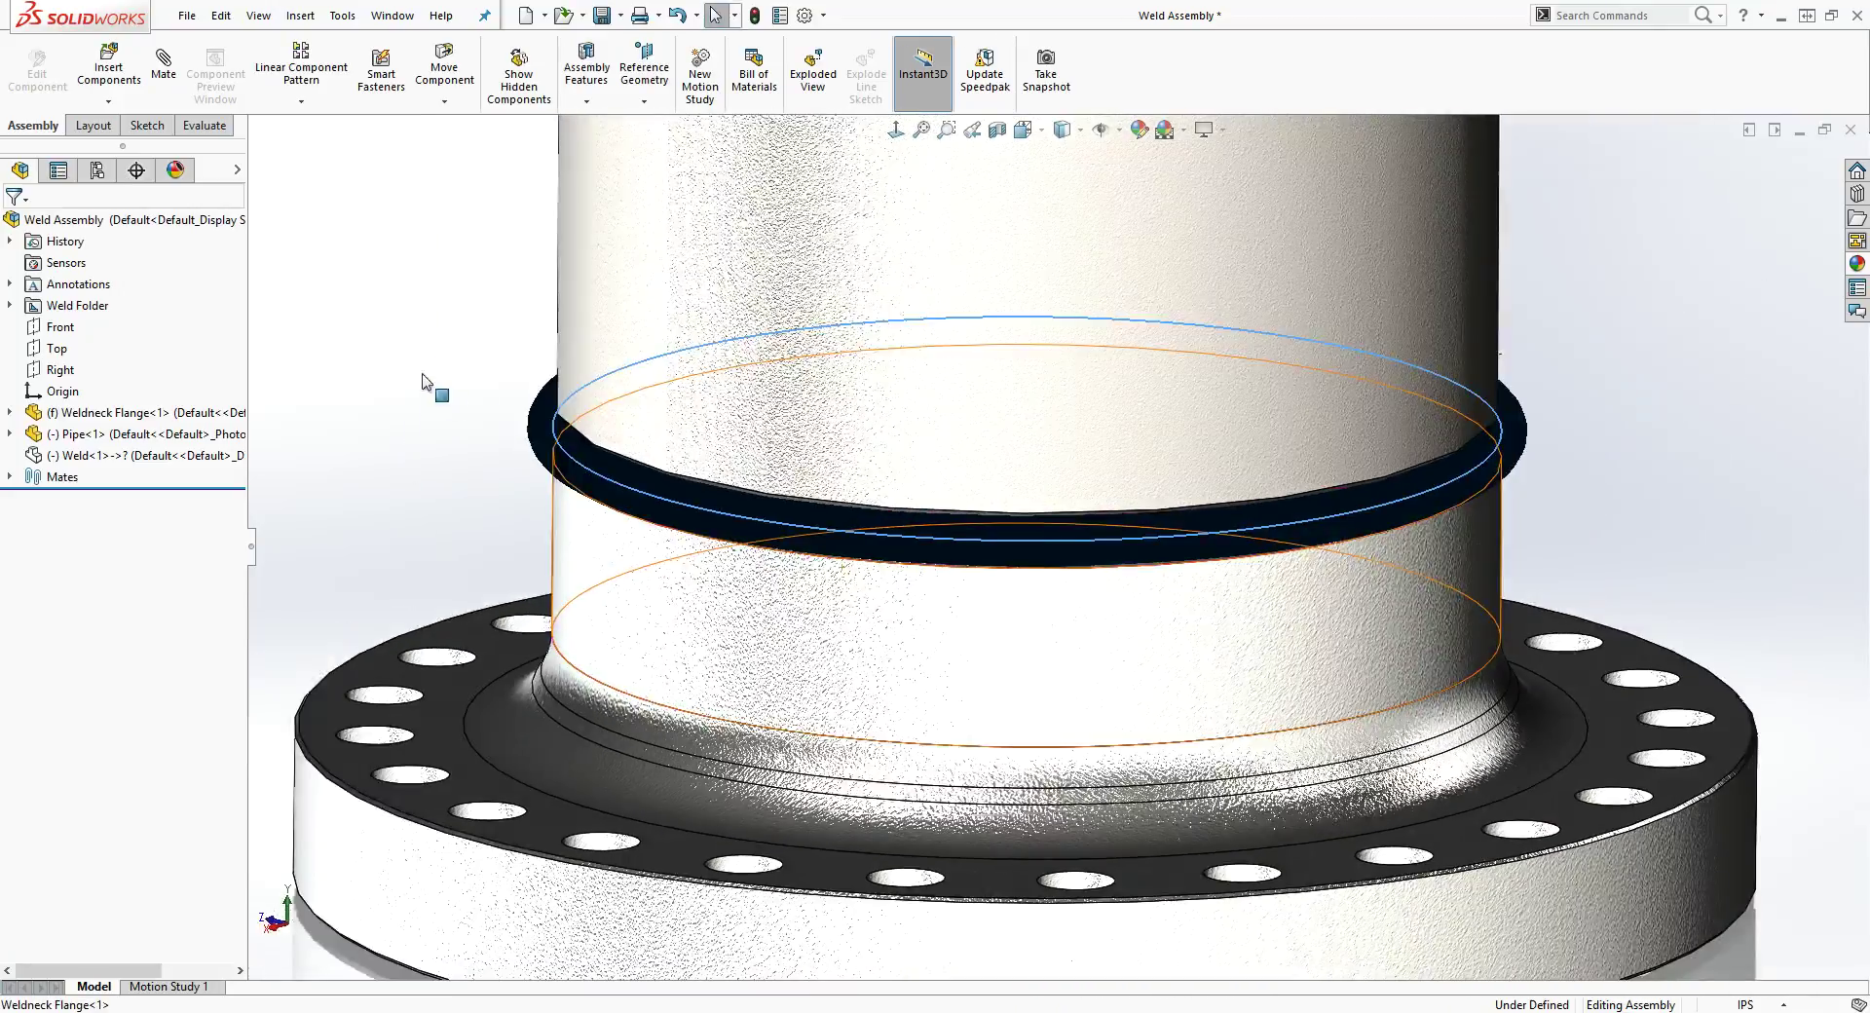
{"action": "scroll", "coordinate": [701, 490], "scroll_direction": "up", "scroll_amount": 5}
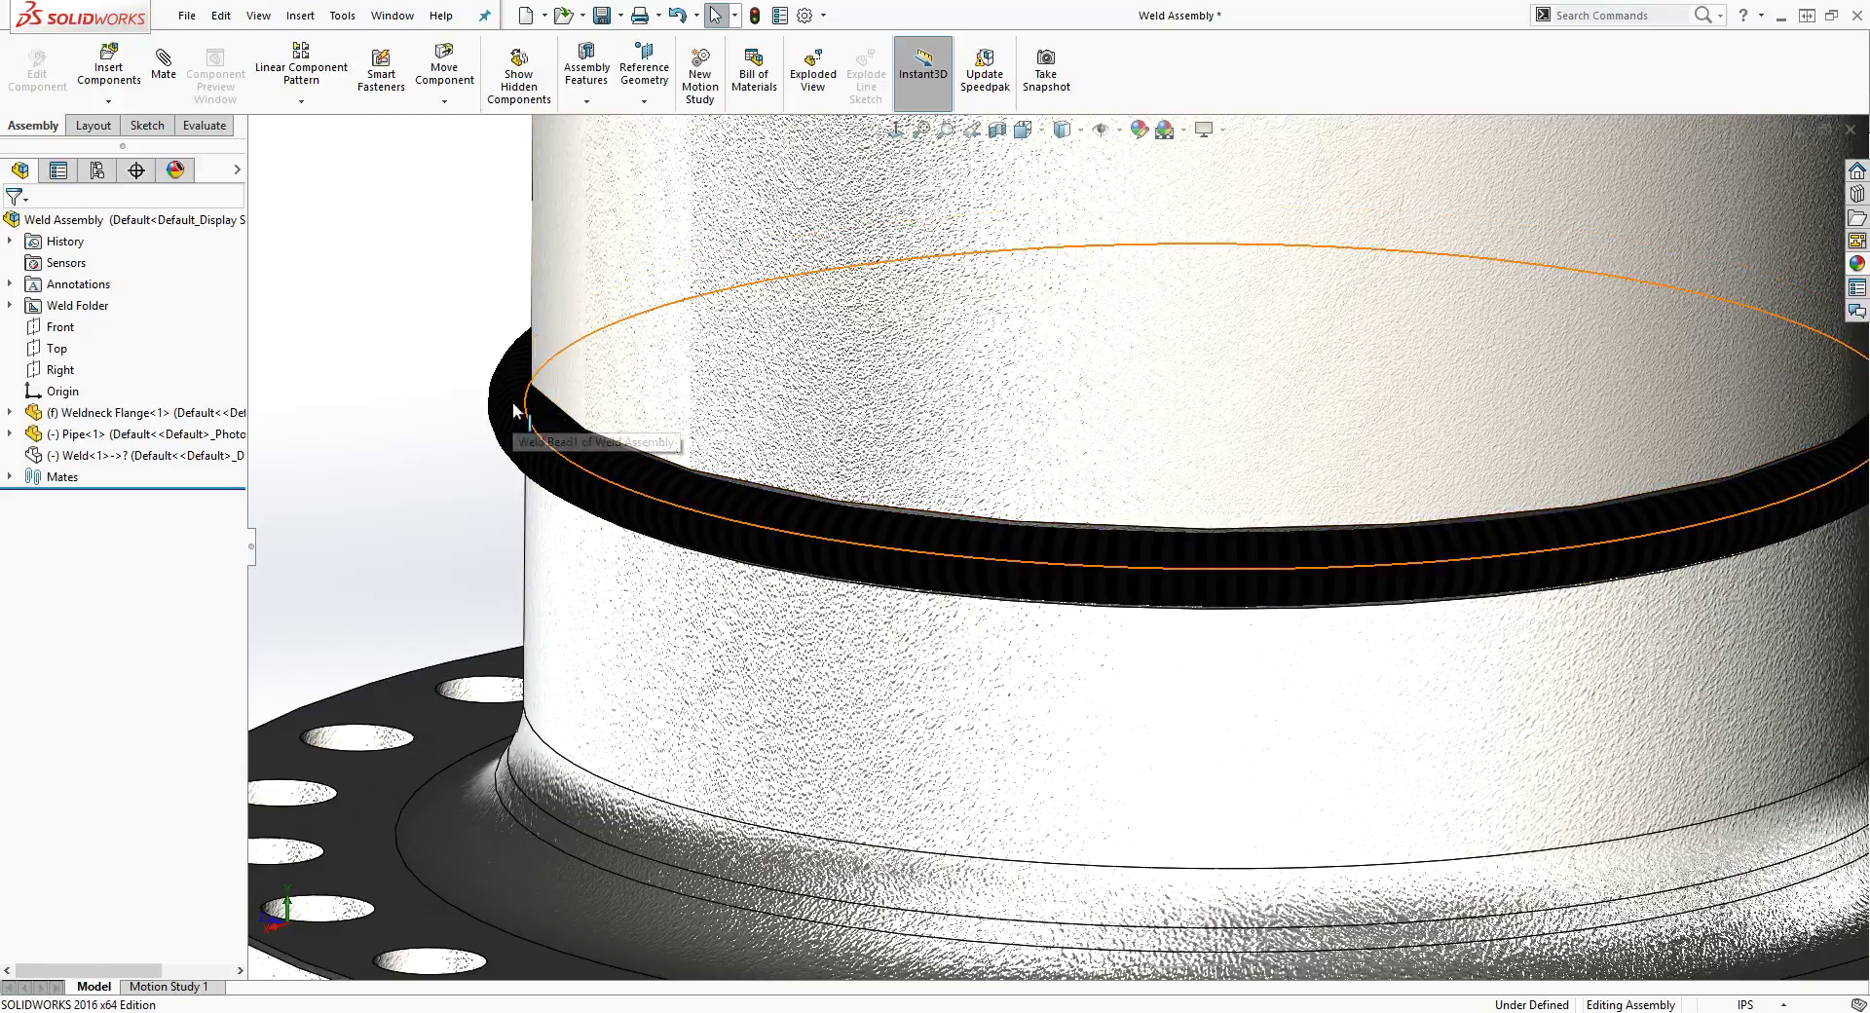
{"action": "left_click", "coordinate": [11, 306]}
{"action": "right_click", "coordinate": [109, 328]}
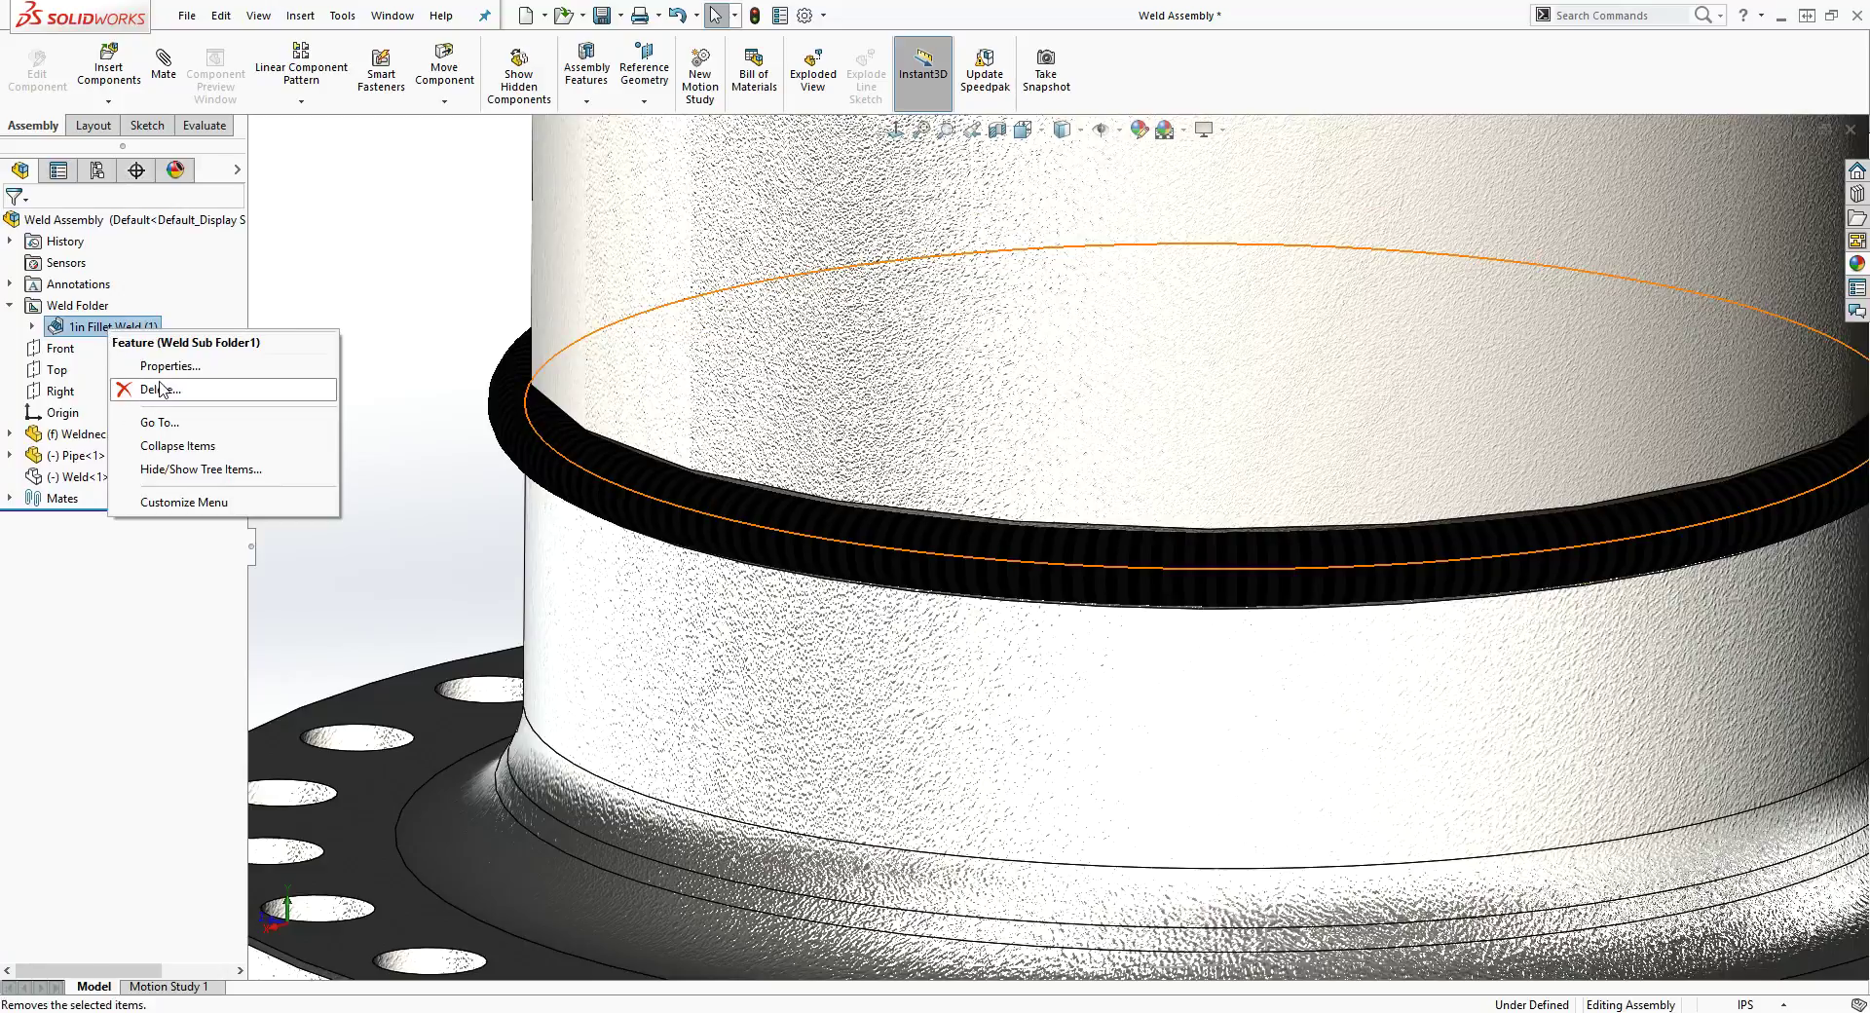
{"action": "left_click", "coordinate": [161, 389]}
{"action": "left_click", "coordinate": [1055, 426]}
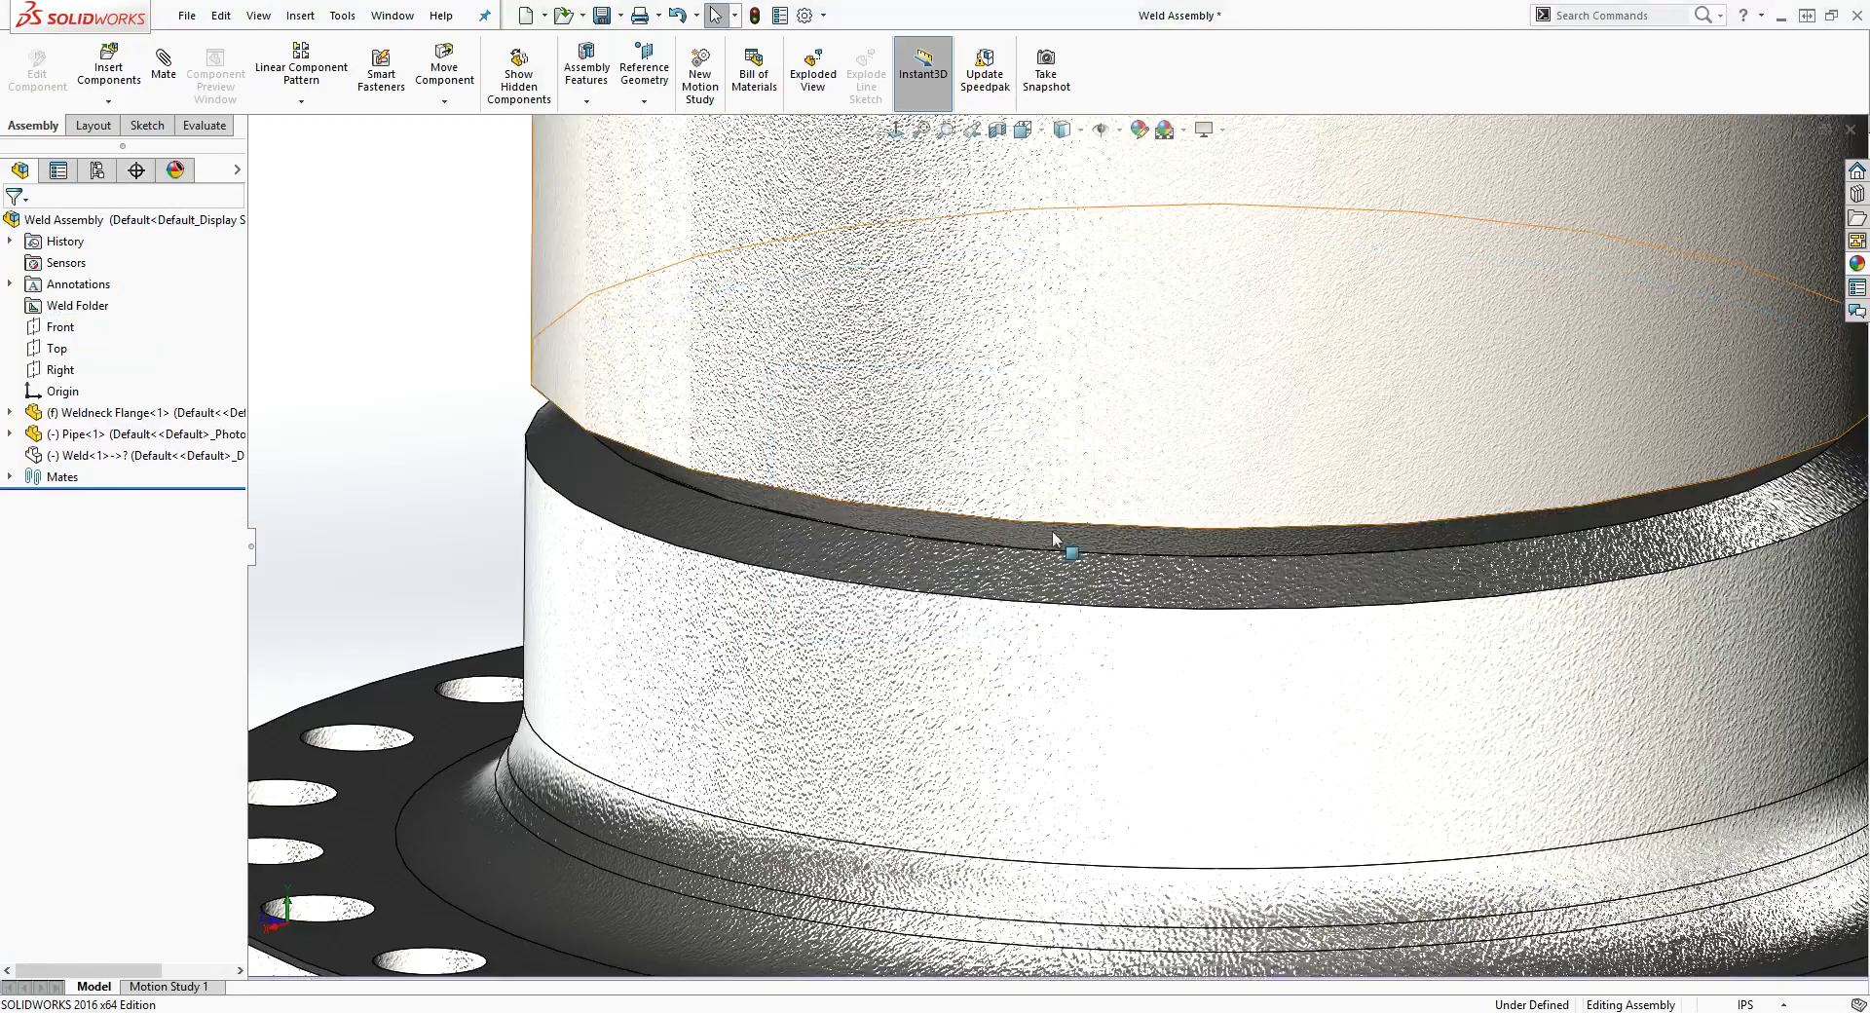
Show the Weld<1> ring component again and fit the assembly to a near side view.
{"action": "right_click", "coordinate": [160, 456]}
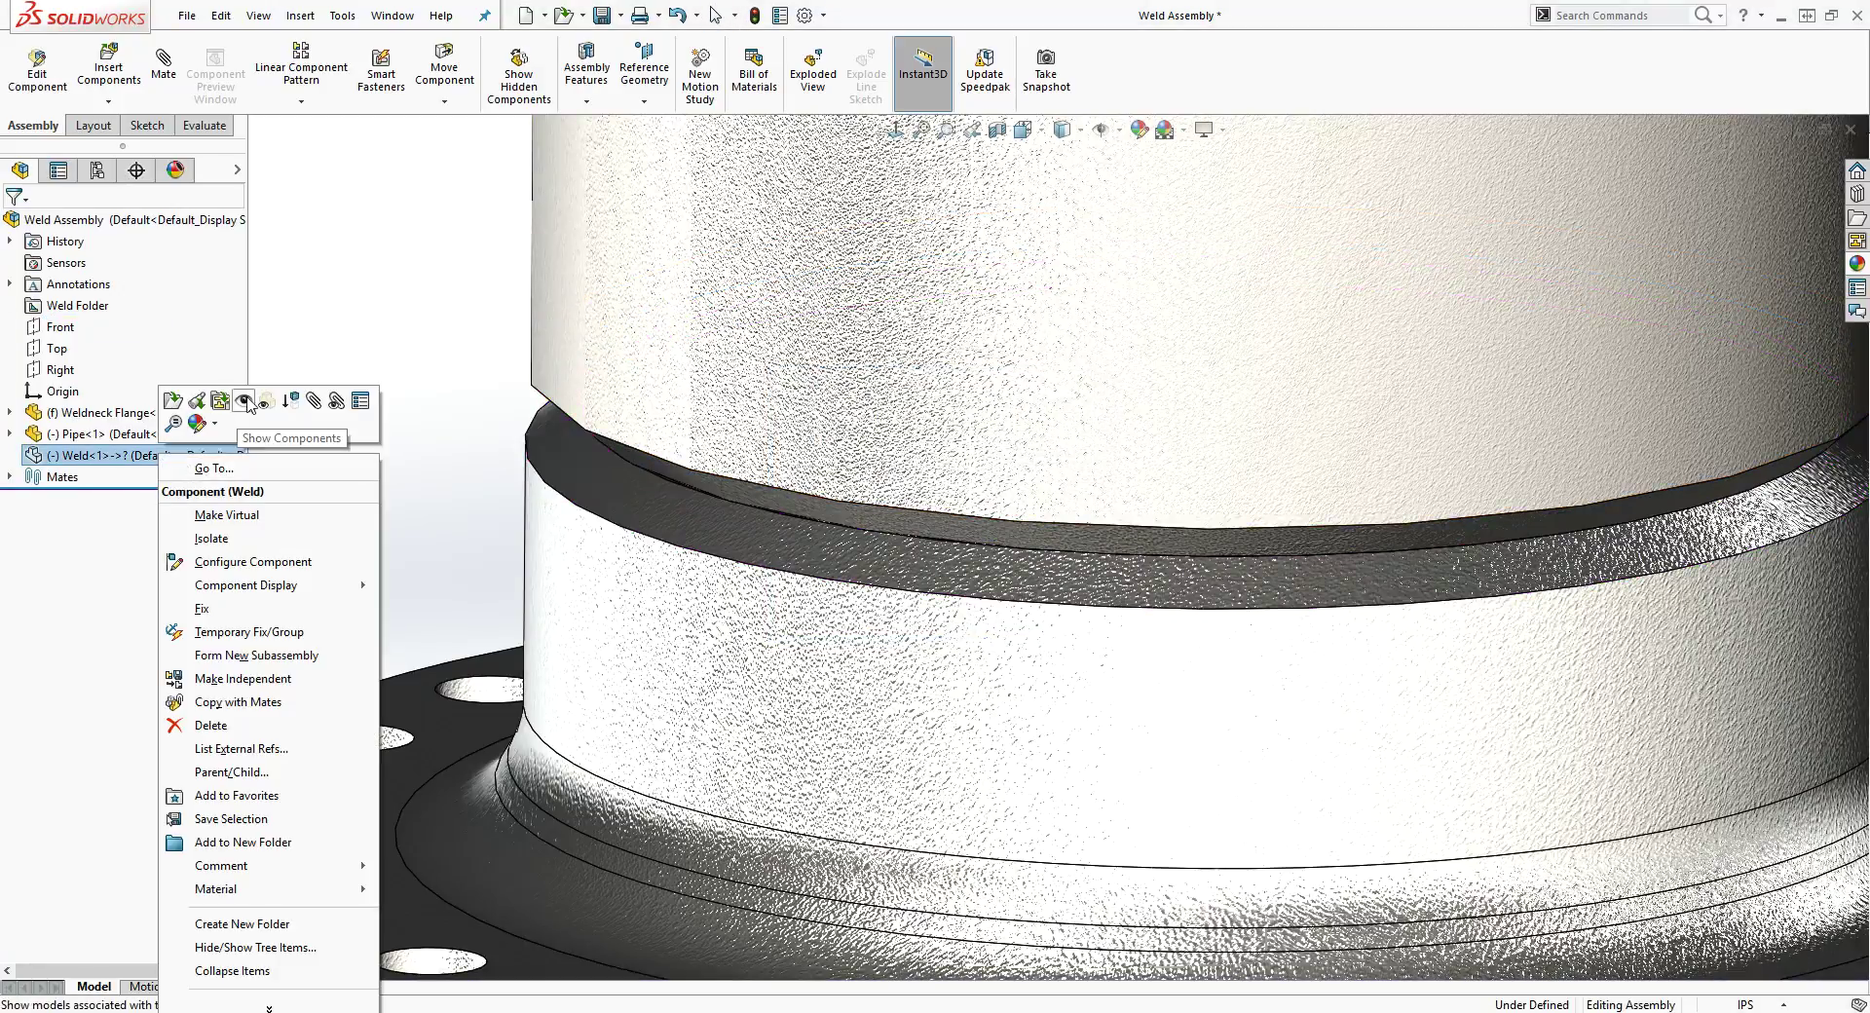
{"action": "left_click", "coordinate": [246, 407]}
{"action": "key", "text": "z"}
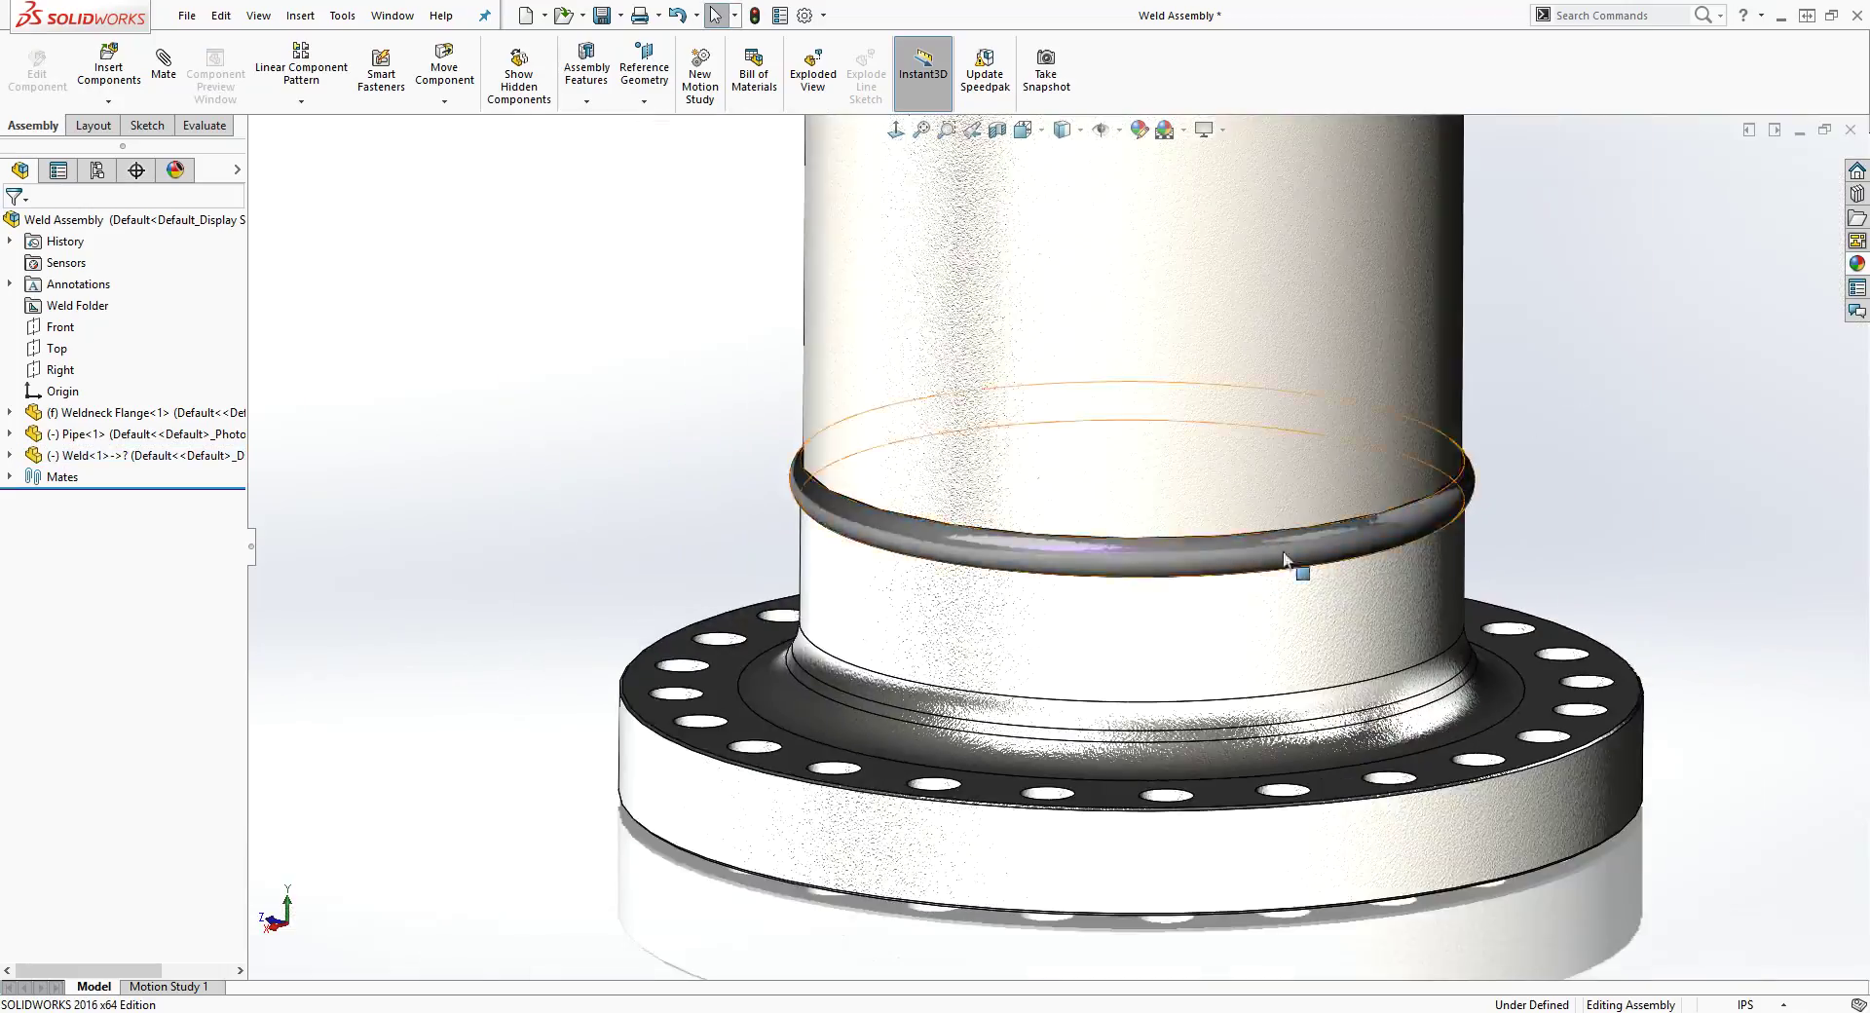
{"action": "scroll", "coordinate": [1283, 557], "scroll_direction": "down", "scroll_amount": 5}
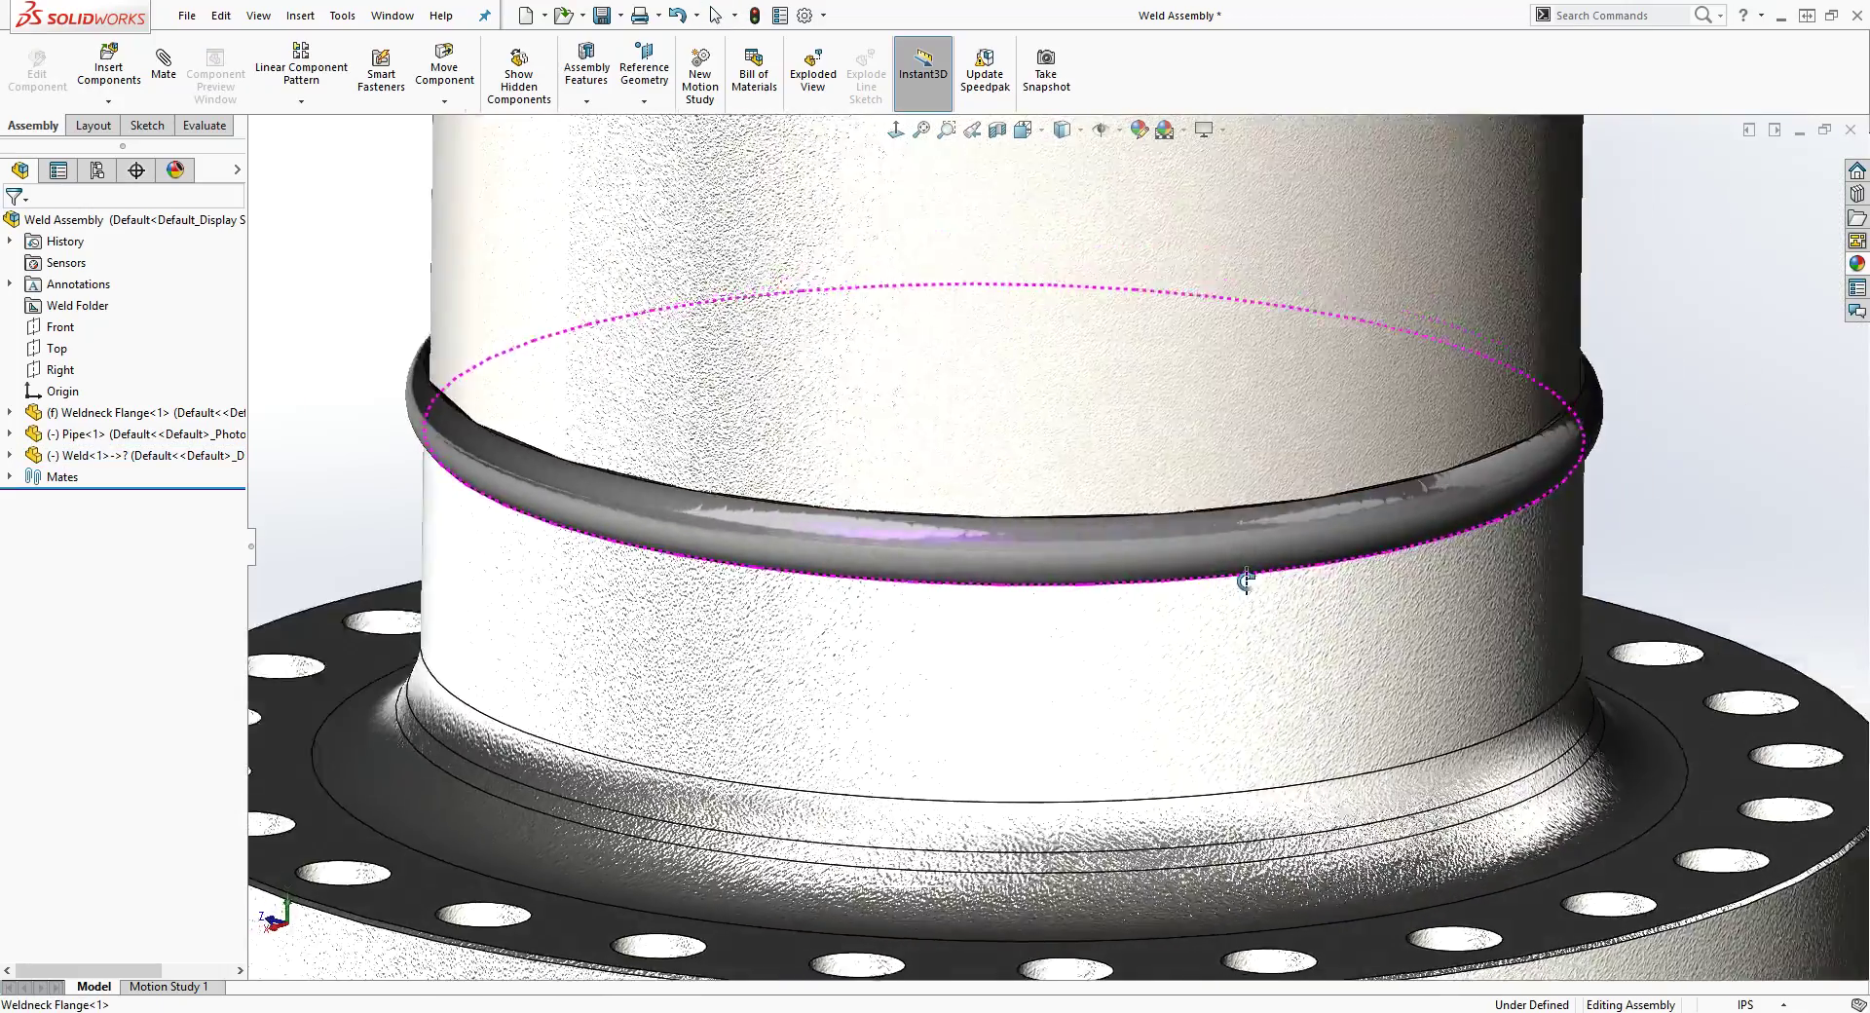
{"action": "middle_click_drag", "start_coordinate": [1246, 580], "coordinate": [679, 591]}
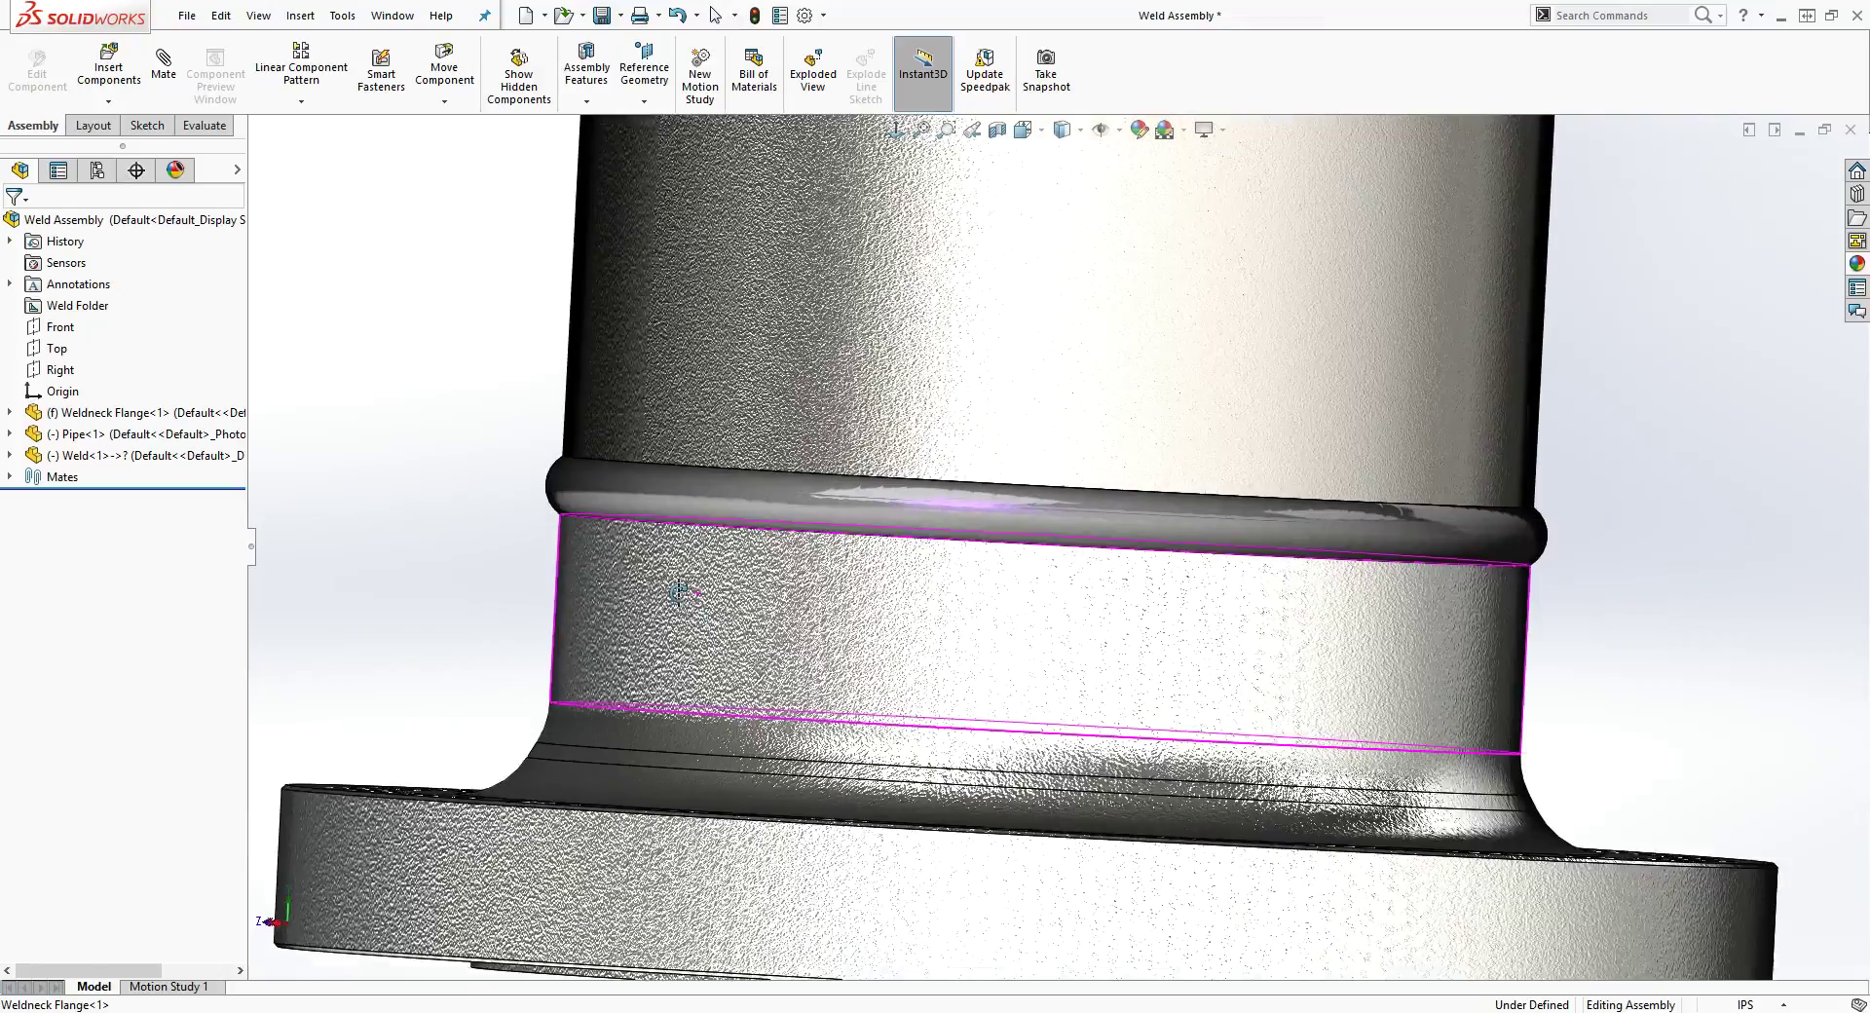
{"action": "scroll", "coordinate": [730, 479], "scroll_direction": "down", "scroll_amount": 5}
{"action": "scroll", "coordinate": [1243, 617], "scroll_direction": "down", "scroll_amount": 2}
{"action": "scroll", "coordinate": [1243, 616], "scroll_direction": "up", "scroll_amount": 6}
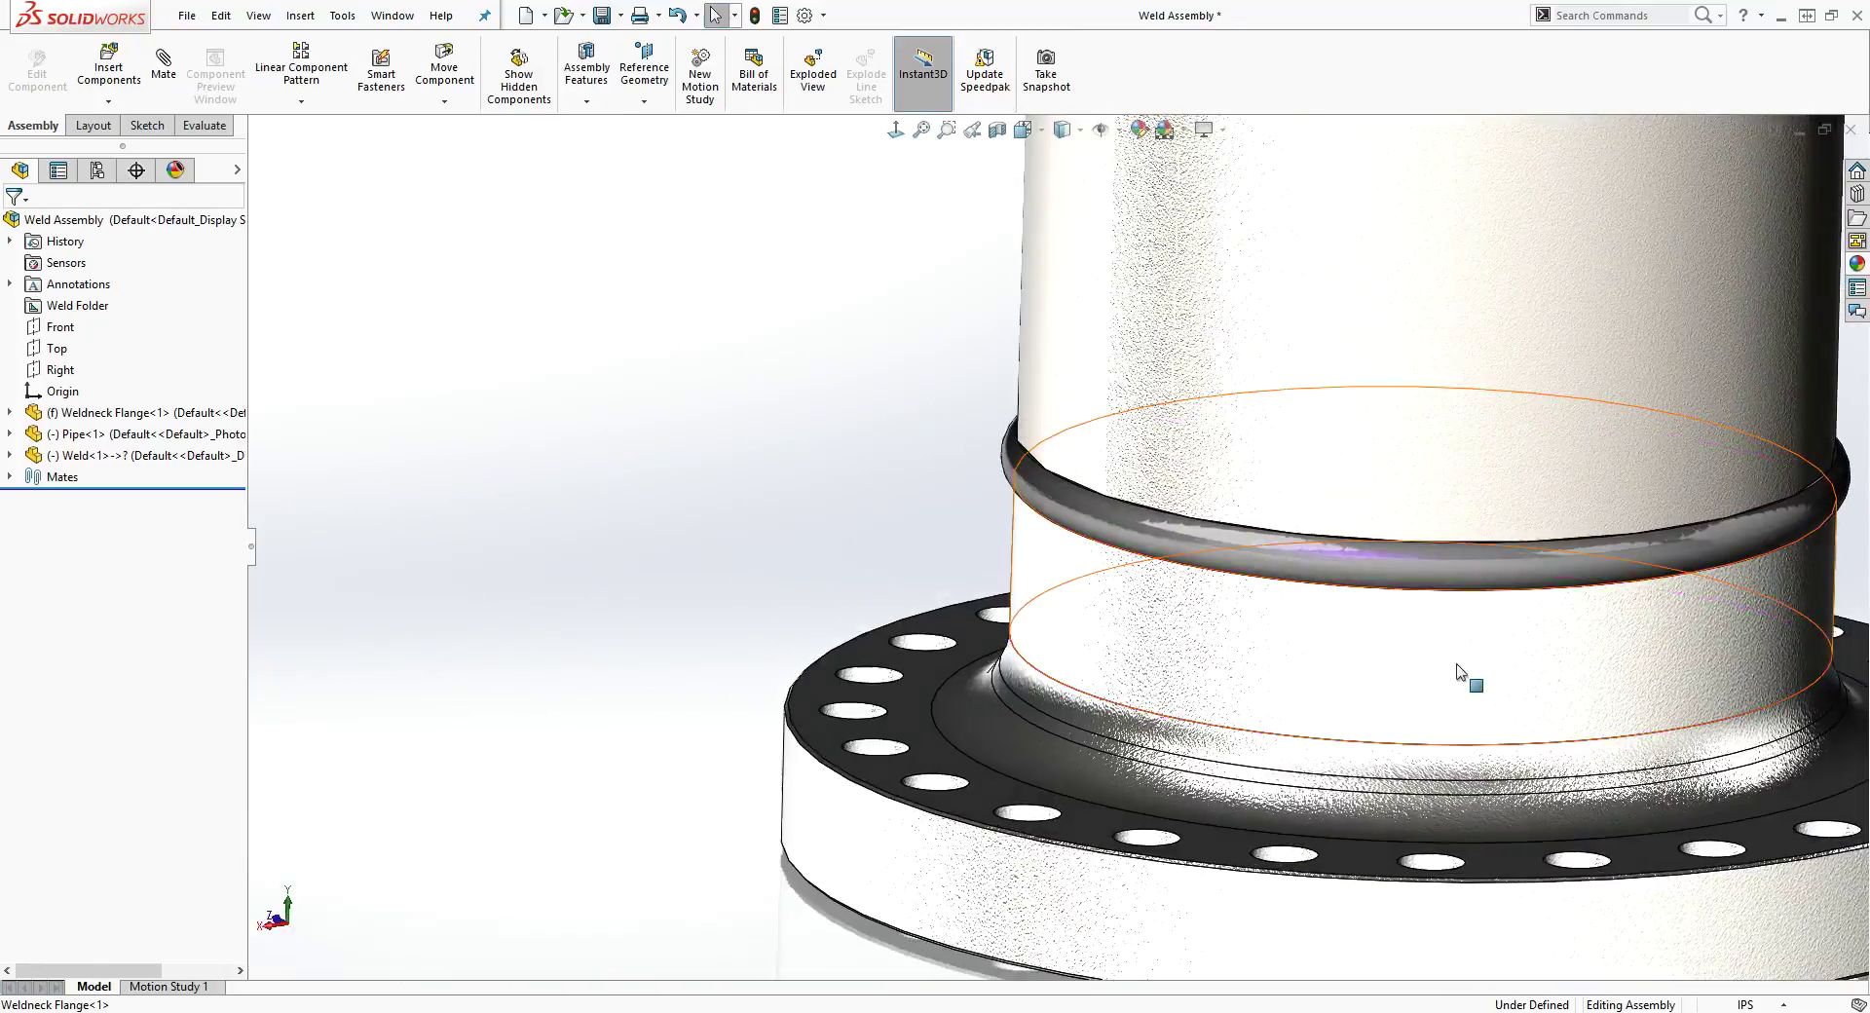
{"action": "scroll", "coordinate": [1359, 718], "scroll_direction": "up", "scroll_amount": 1}
Raise the document's shaded image quality toward High, about 0.0296in deviation.
{"action": "left_click", "coordinate": [805, 16]}
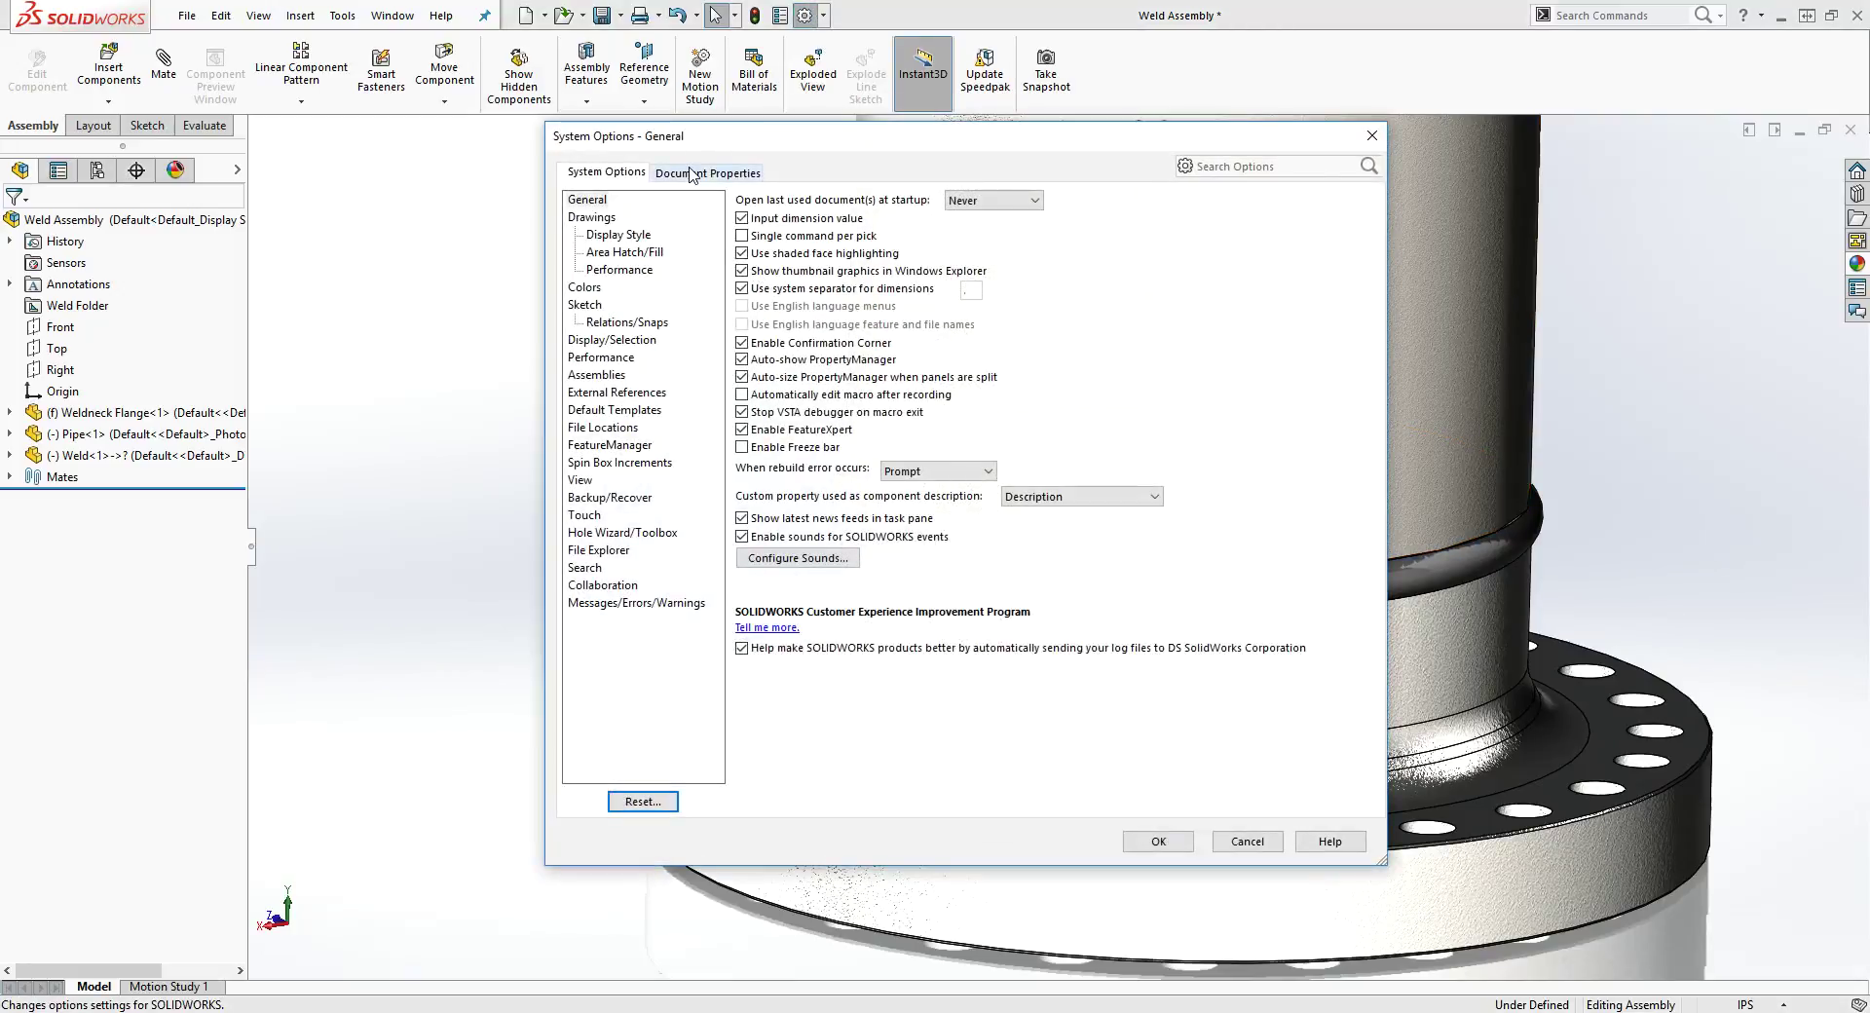
{"action": "left_click", "coordinate": [697, 174]}
{"action": "left_click", "coordinate": [618, 359]}
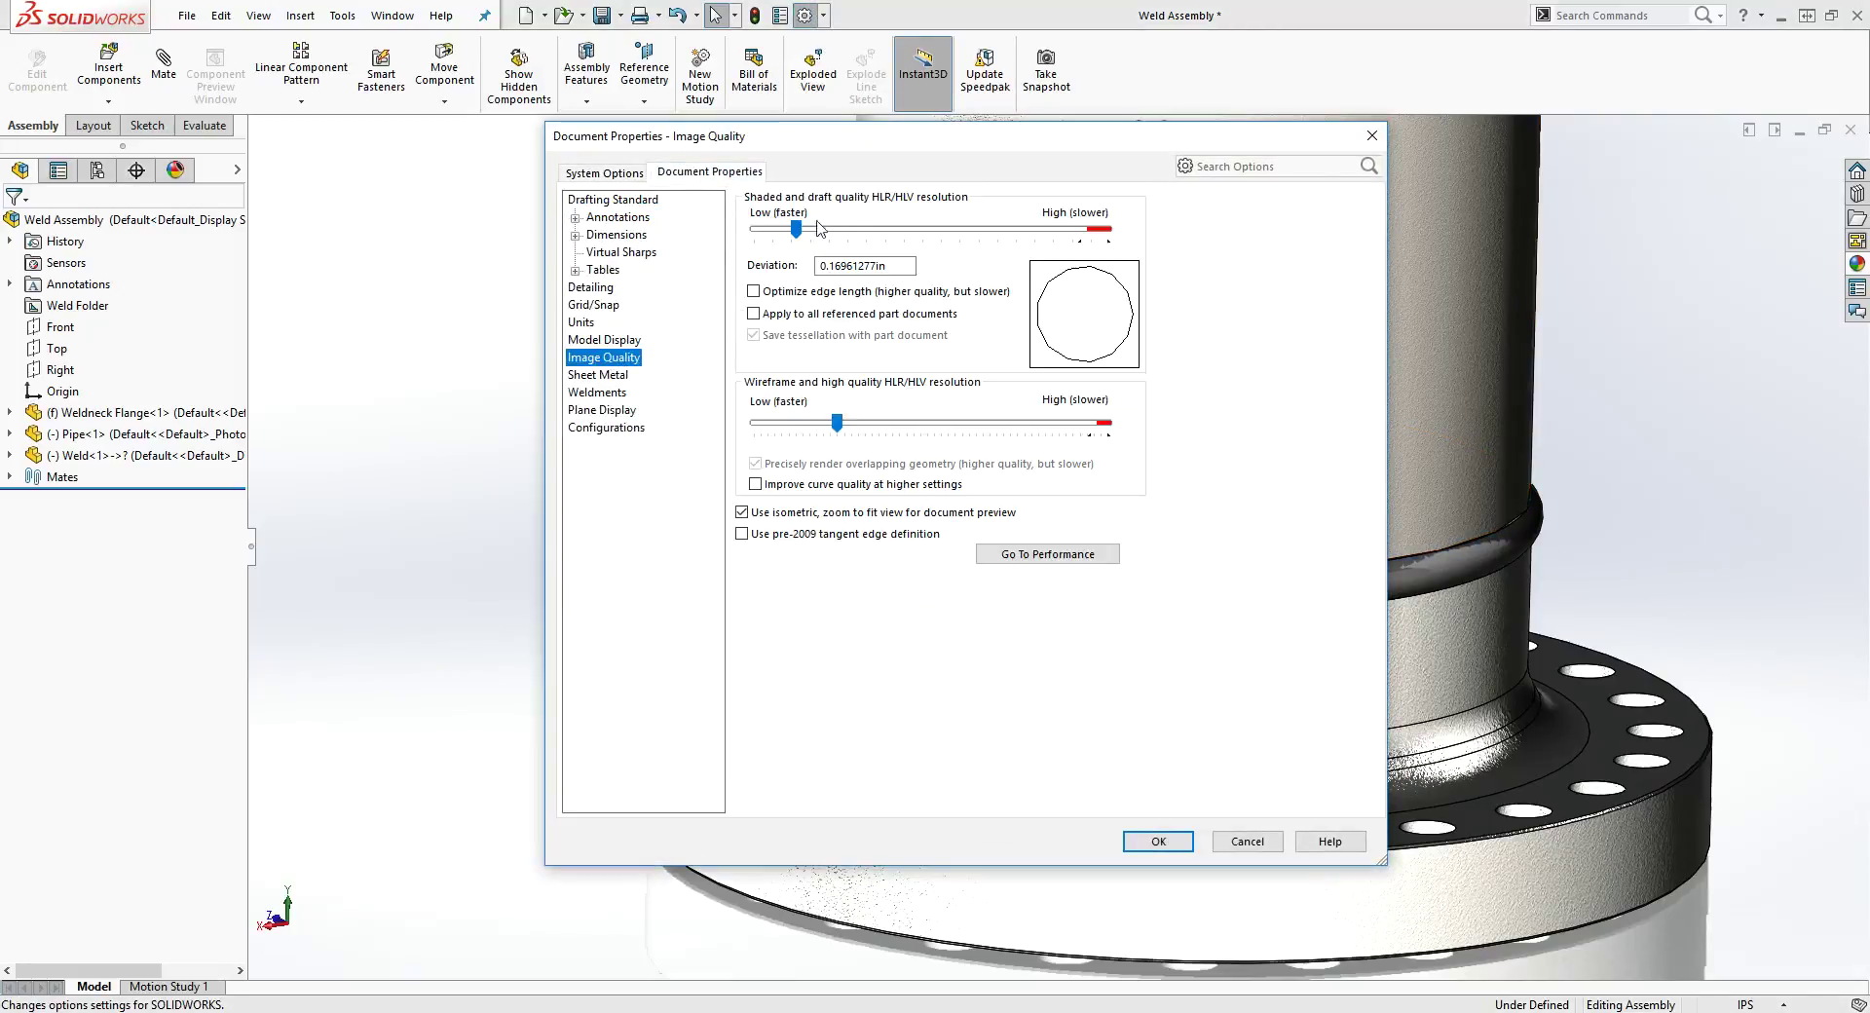
{"action": "left_click_drag", "start_coordinate": [795, 230], "coordinate": [1050, 258]}
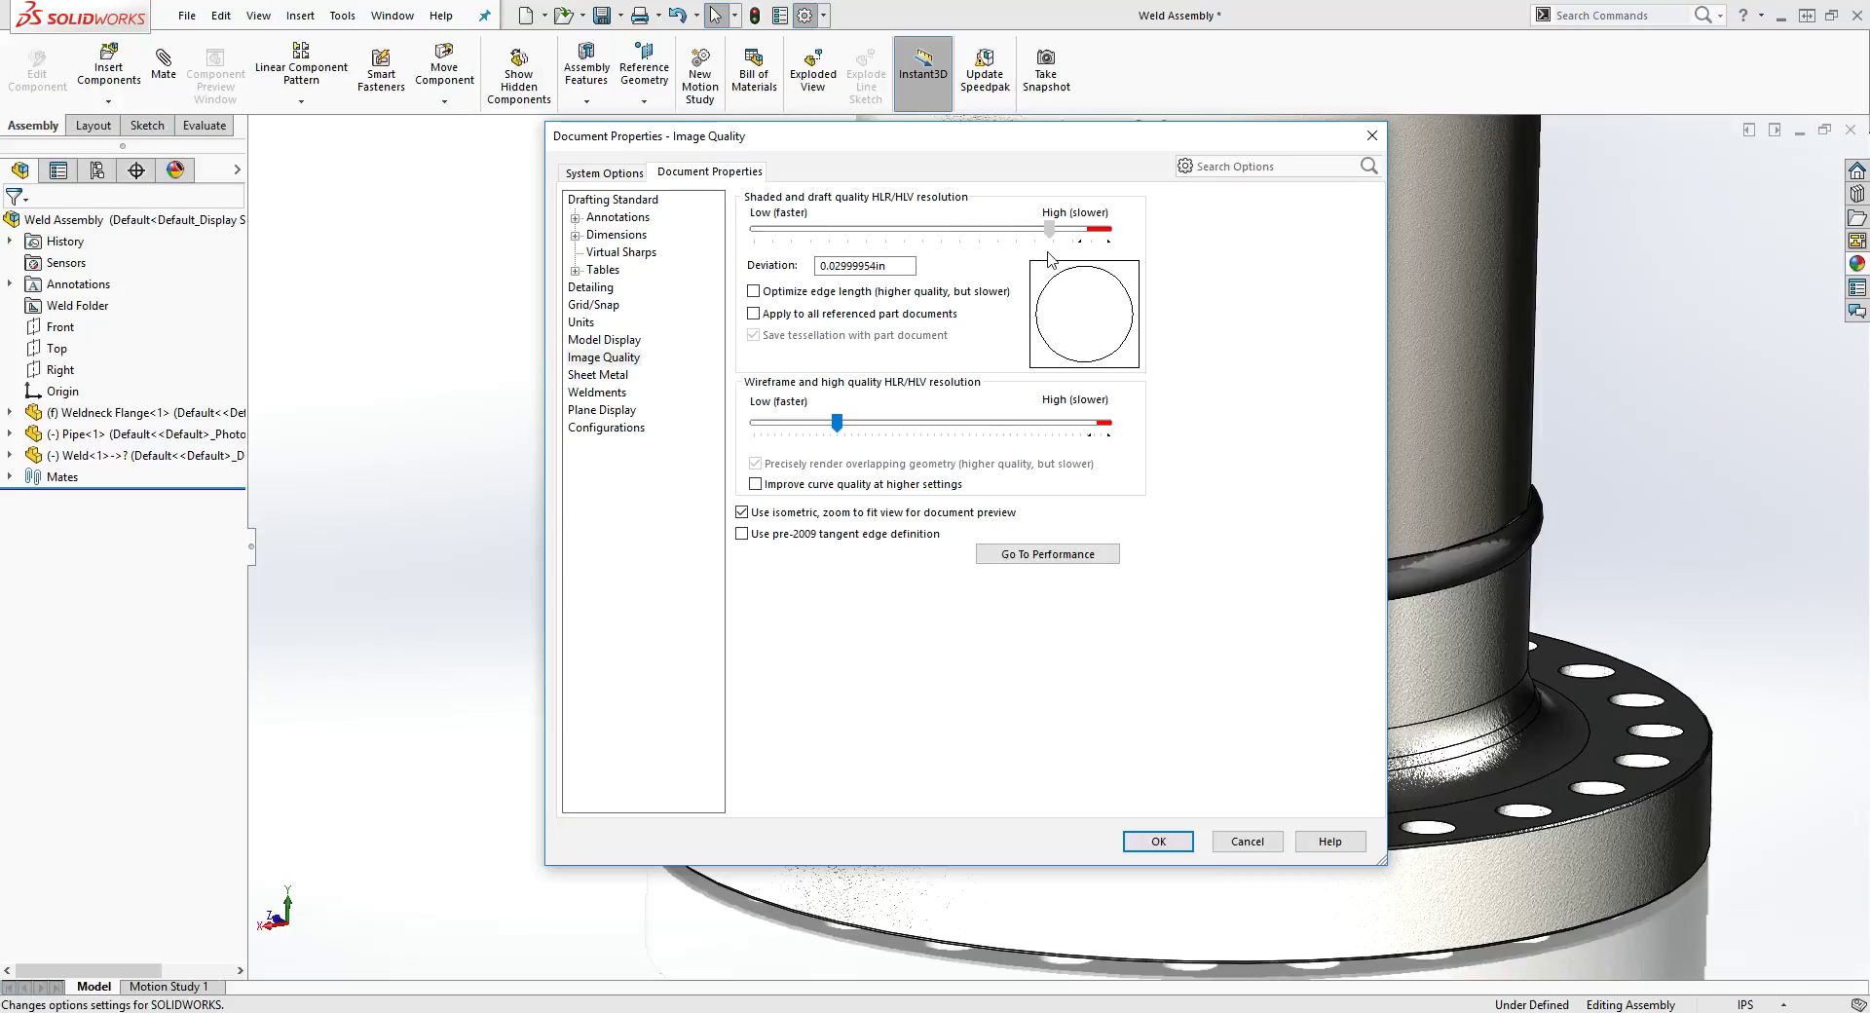
{"action": "left_click", "coordinate": [1154, 840]}
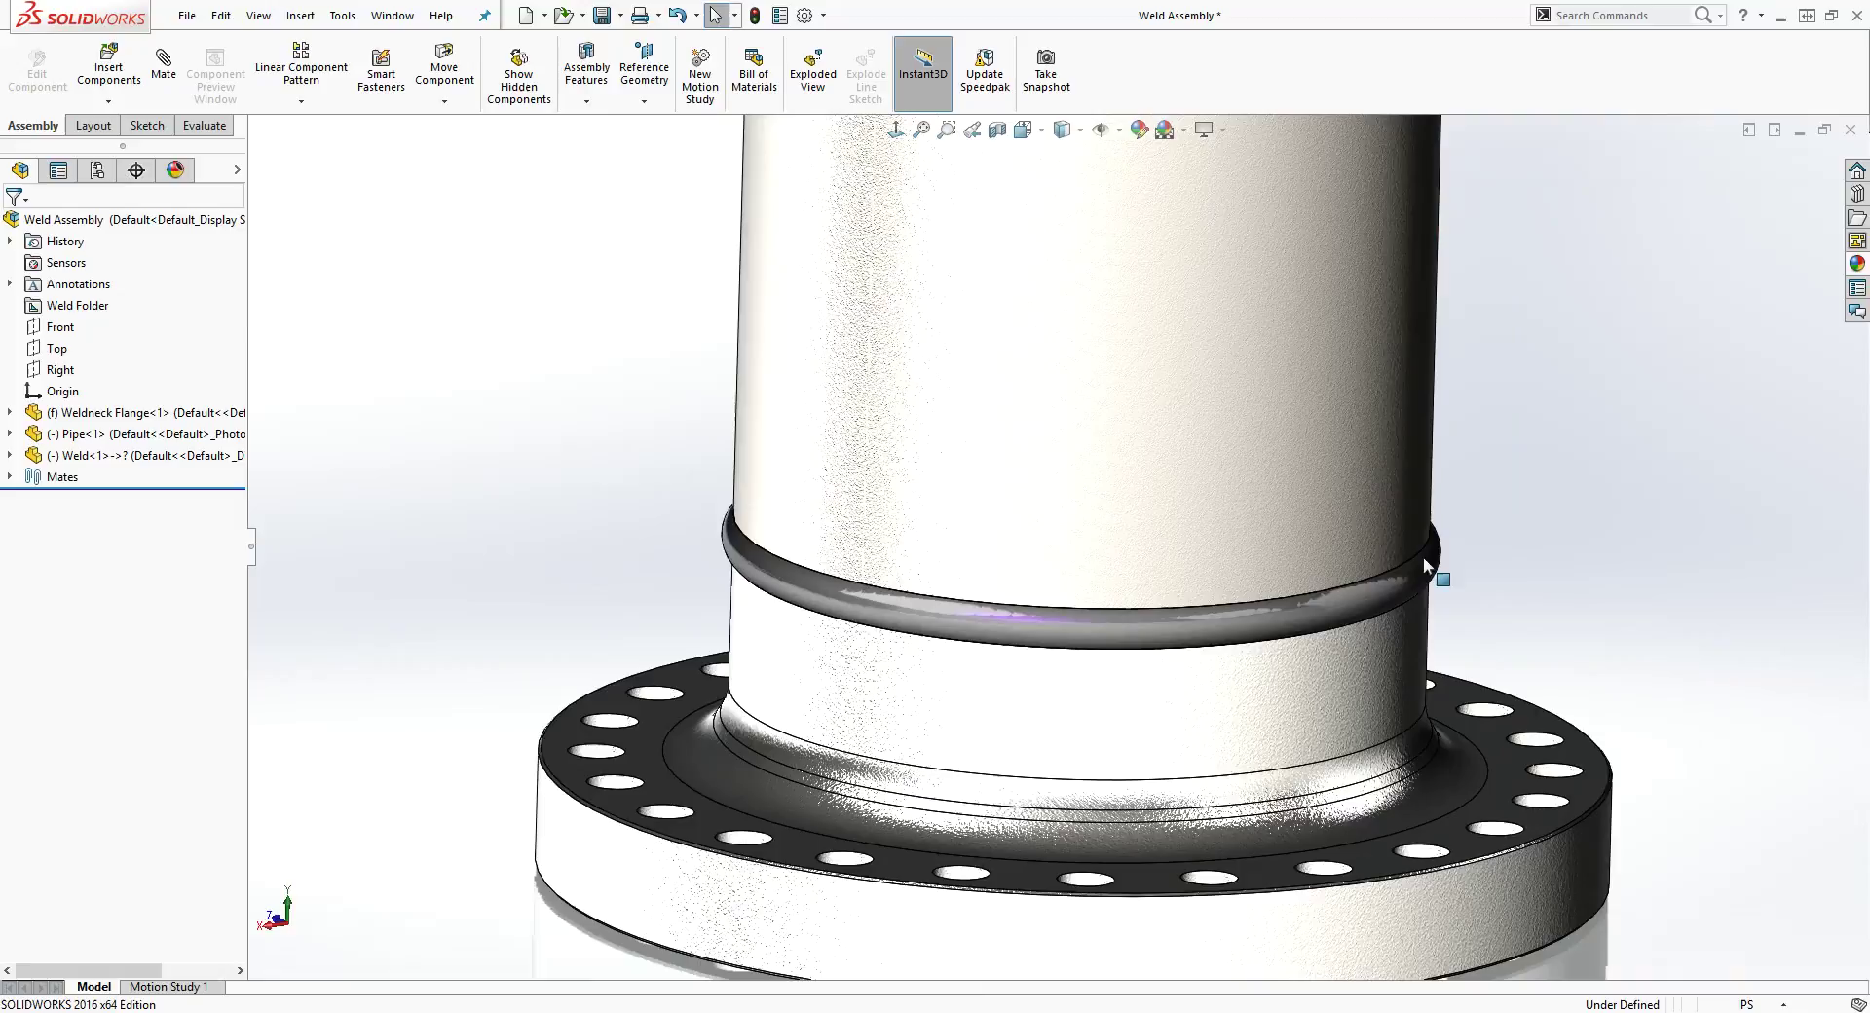
{"action": "middle_click_drag", "start_coordinate": [1423, 557], "coordinate": [1369, 633]}
{"action": "middle_click_drag", "start_coordinate": [1548, 325], "coordinate": [1460, 435]}
{"action": "scroll", "coordinate": [922, 698], "scroll_direction": "down", "scroll_amount": 8}
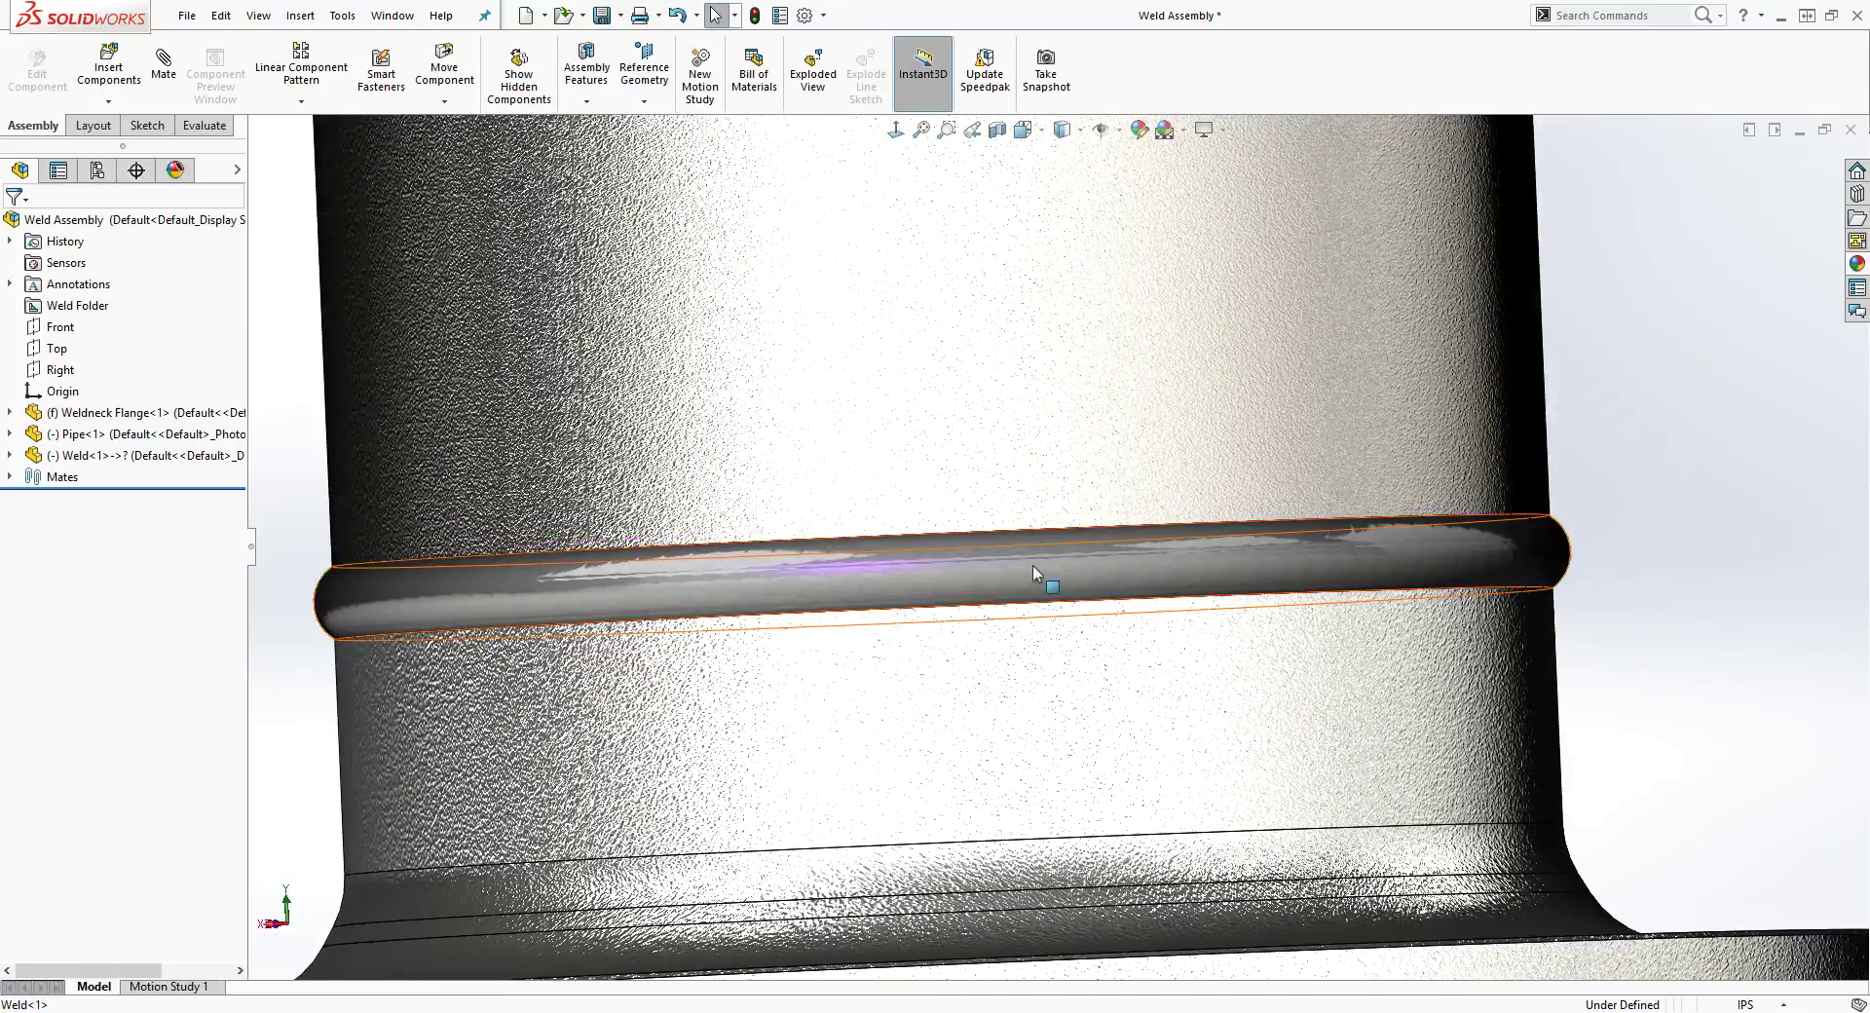
{"action": "scroll", "coordinate": [1032, 565], "scroll_direction": "down", "scroll_amount": 3}
{"action": "scroll", "coordinate": [886, 643], "scroll_direction": "up", "scroll_amount": 3}
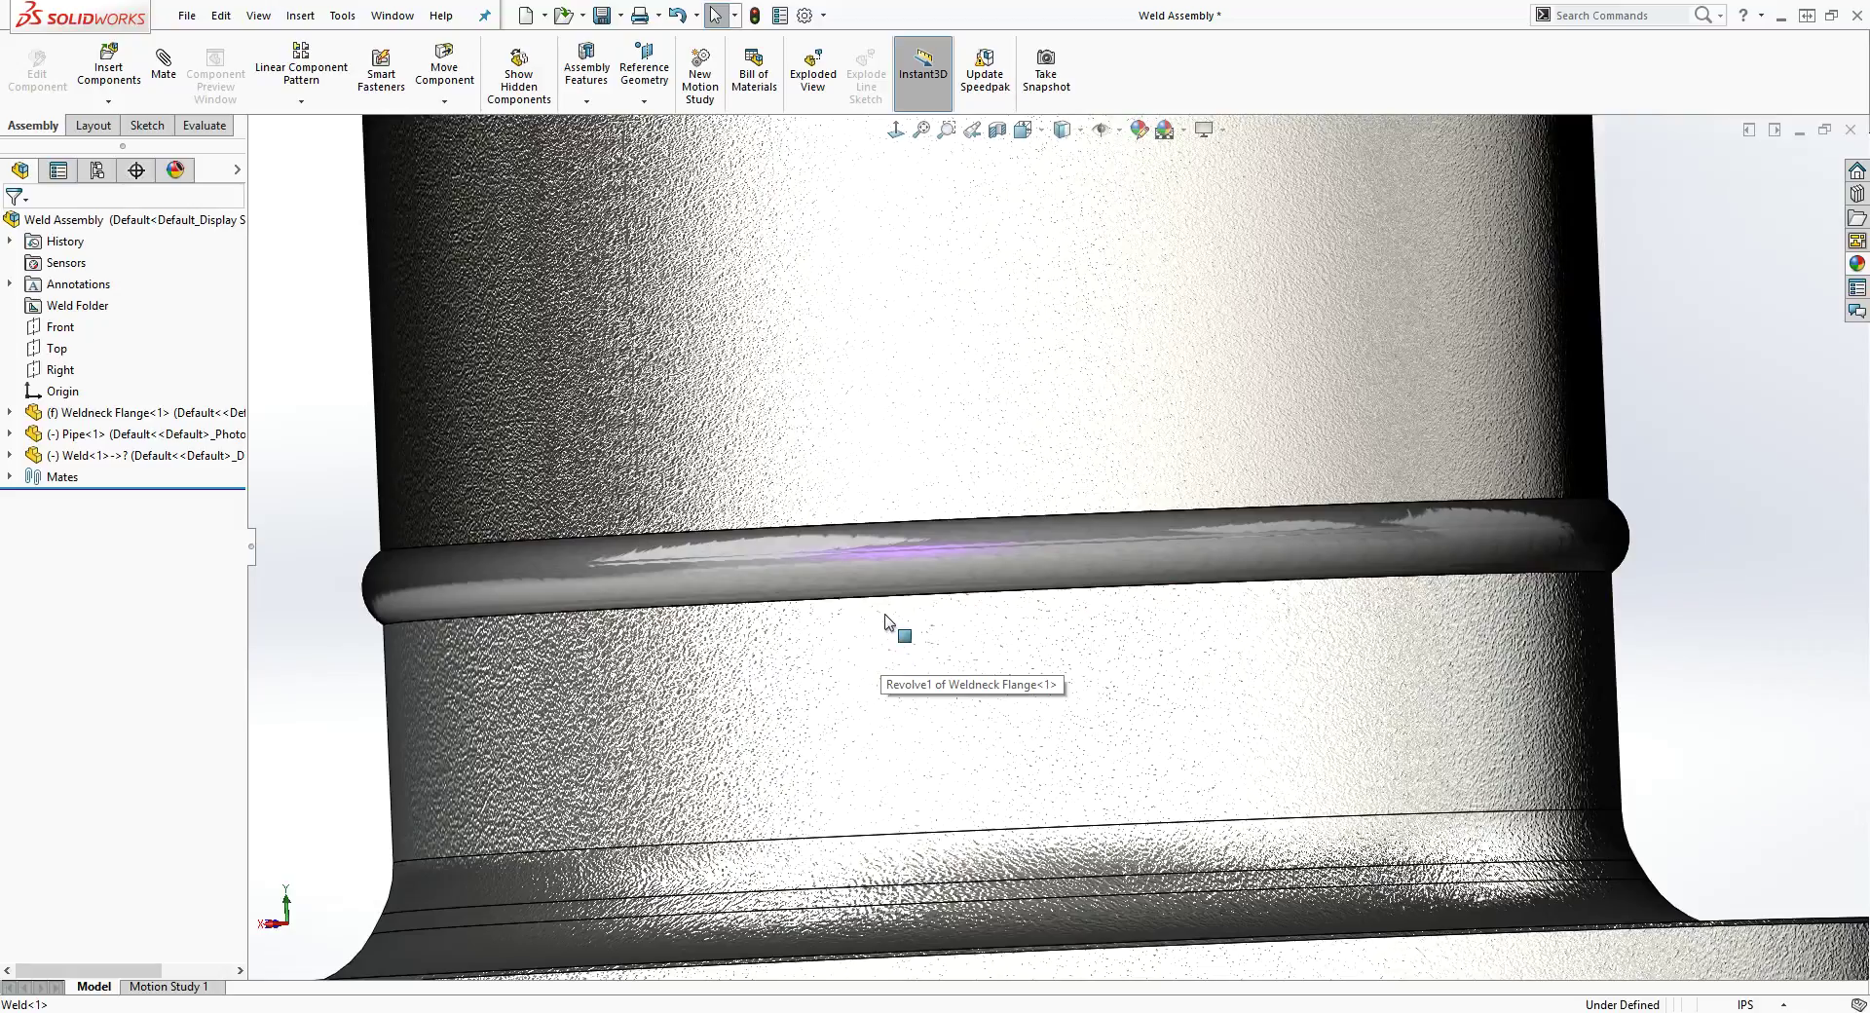
{"action": "scroll", "coordinate": [886, 620], "scroll_direction": "down", "scroll_amount": 6}
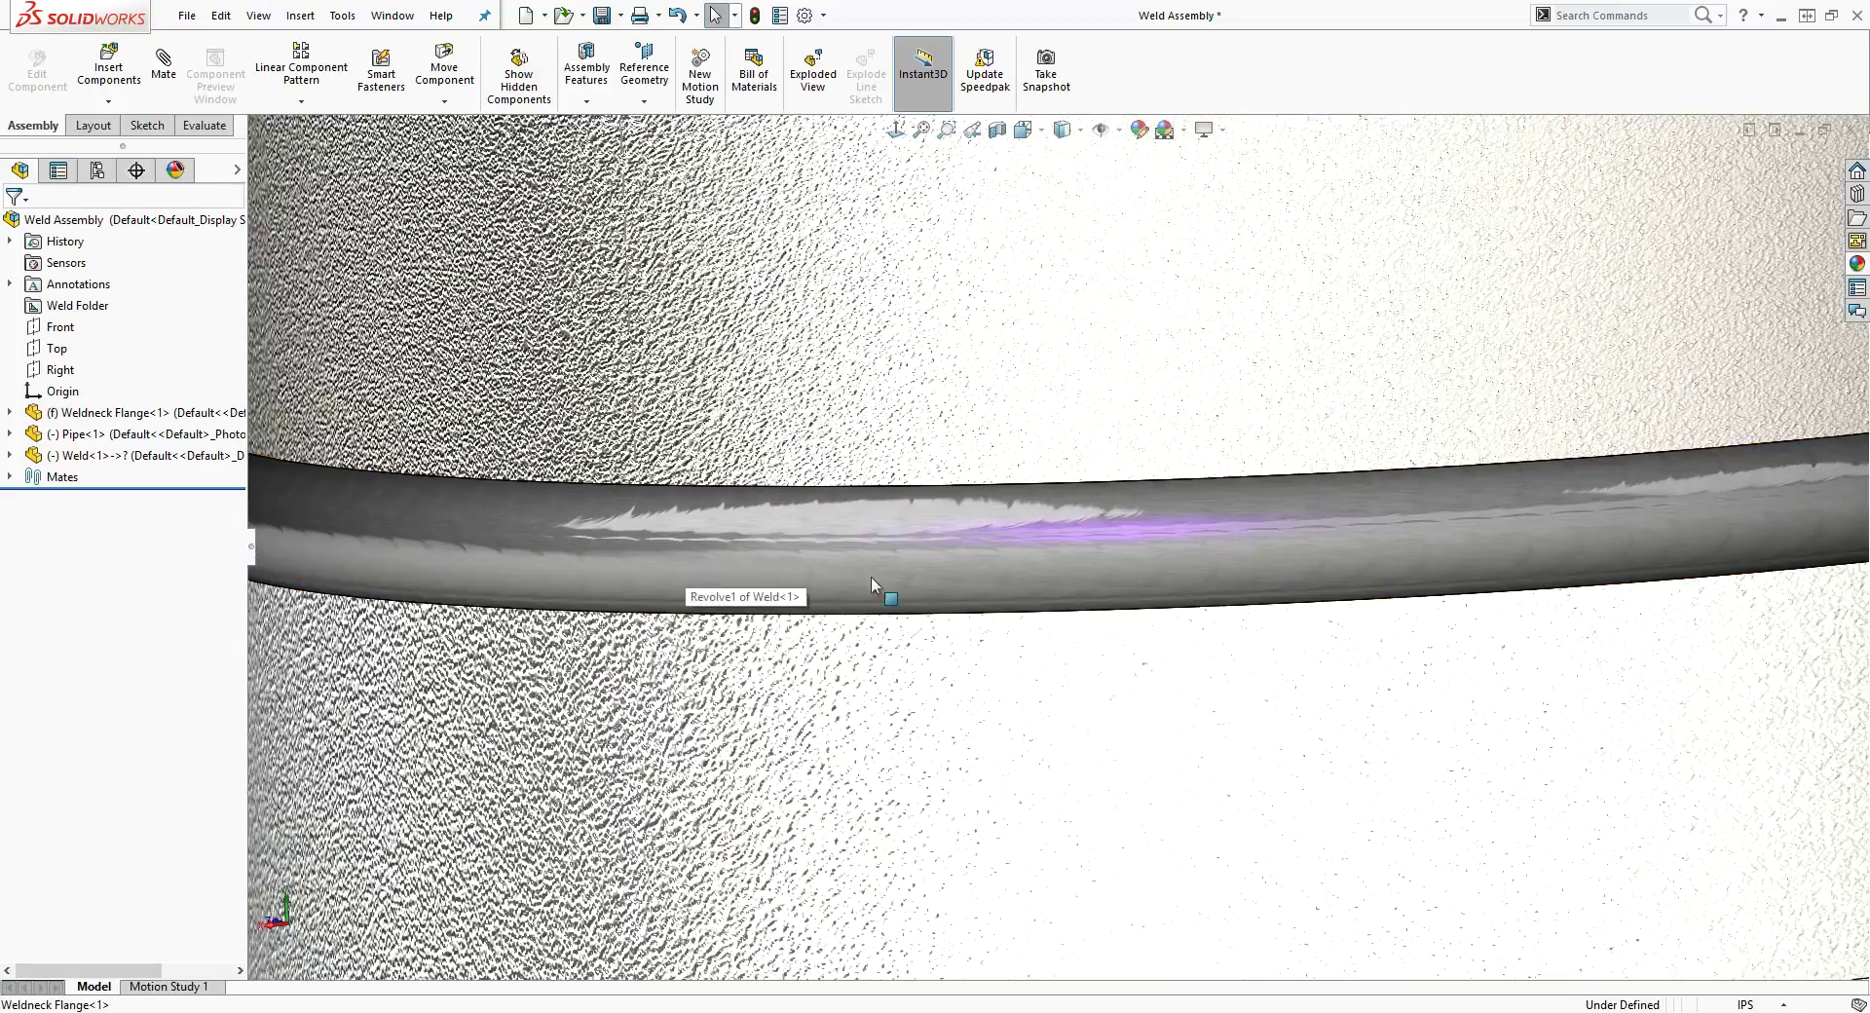
{"action": "scroll", "coordinate": [1038, 570], "scroll_direction": "up", "scroll_amount": 1}
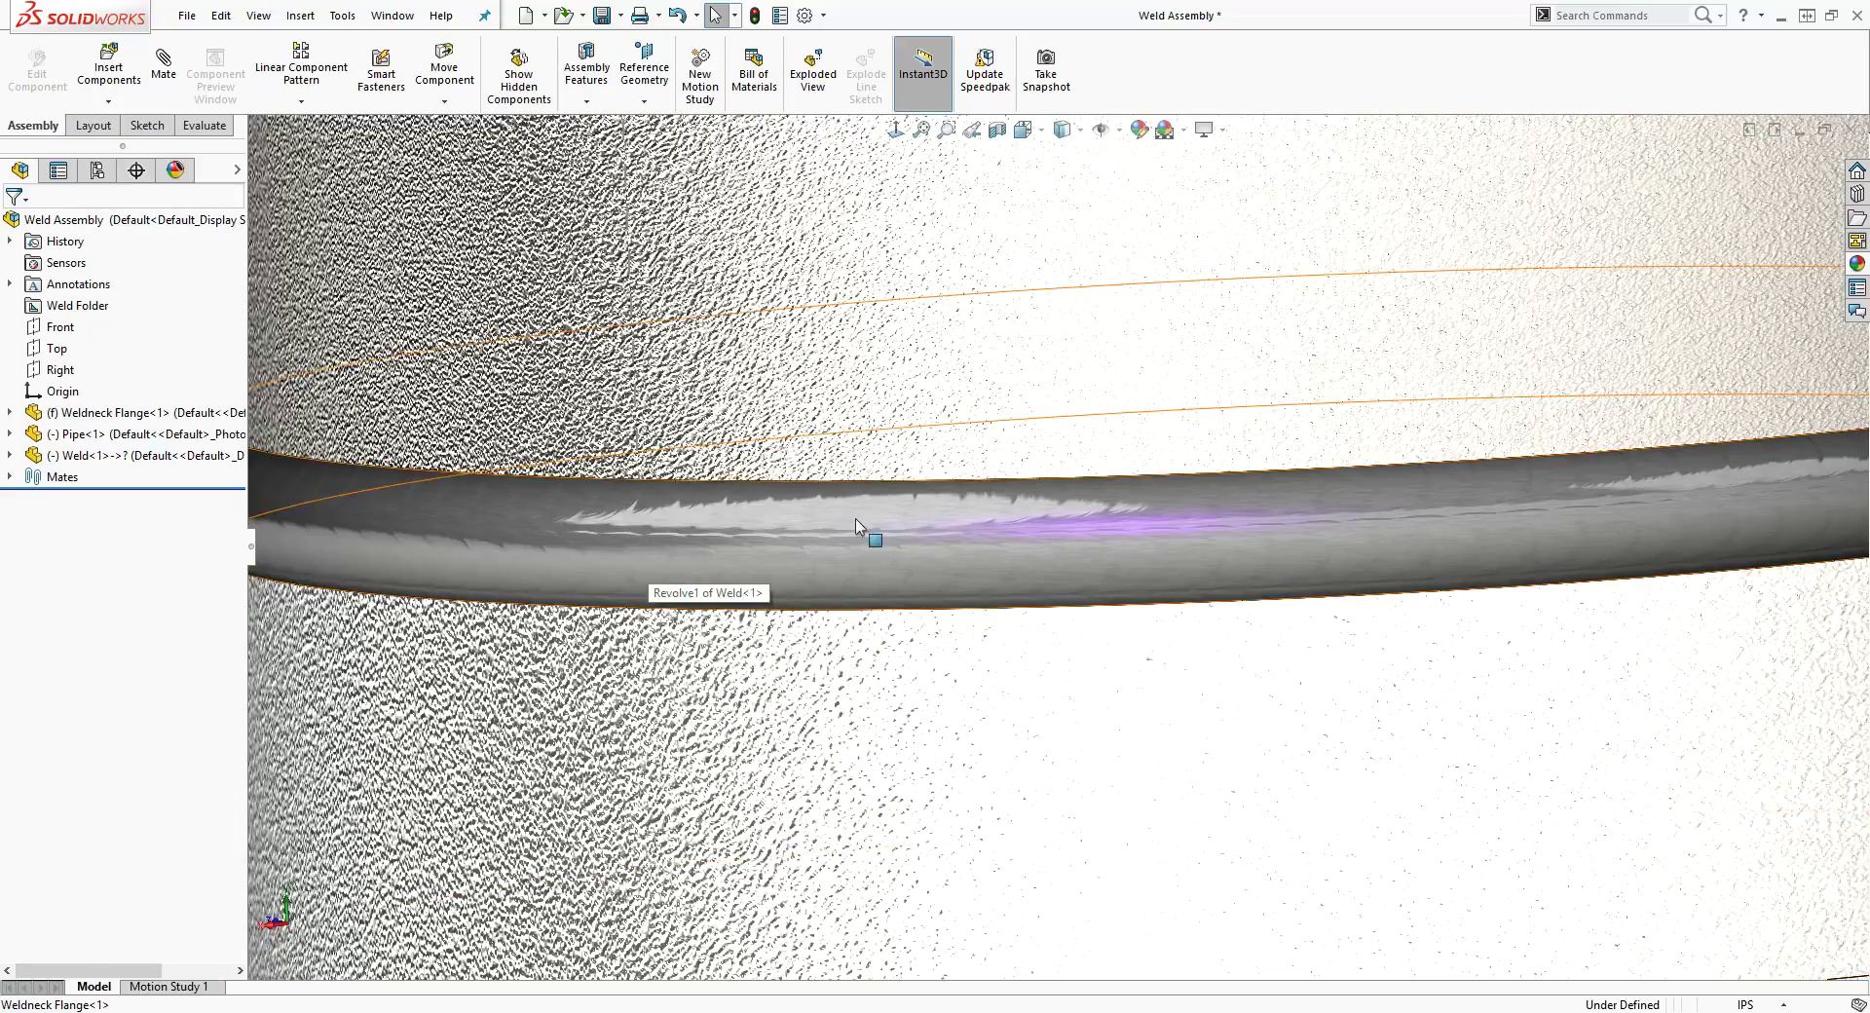
{"action": "scroll", "coordinate": [960, 623], "scroll_direction": "up", "scroll_amount": 3}
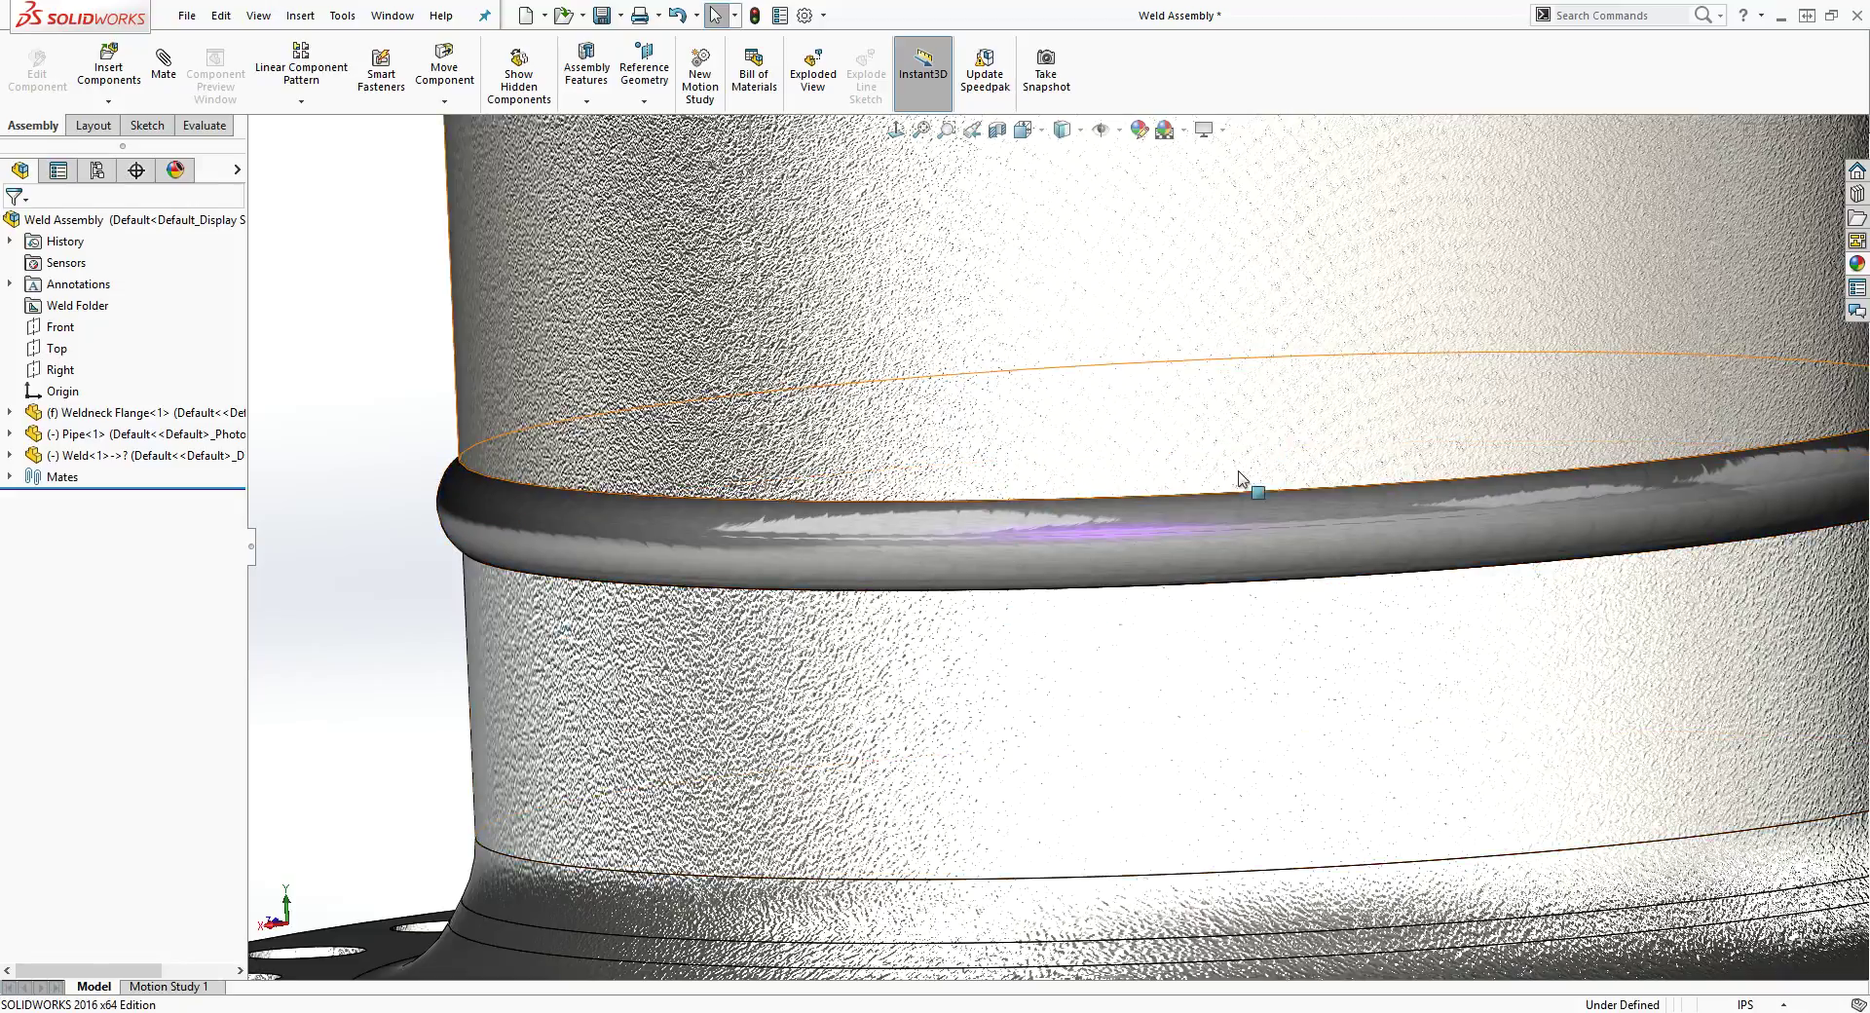
Open weld.sldprt in its own window, fit the ring to view, and show the DisplayManager.
{"action": "right_click", "coordinate": [605, 518]}
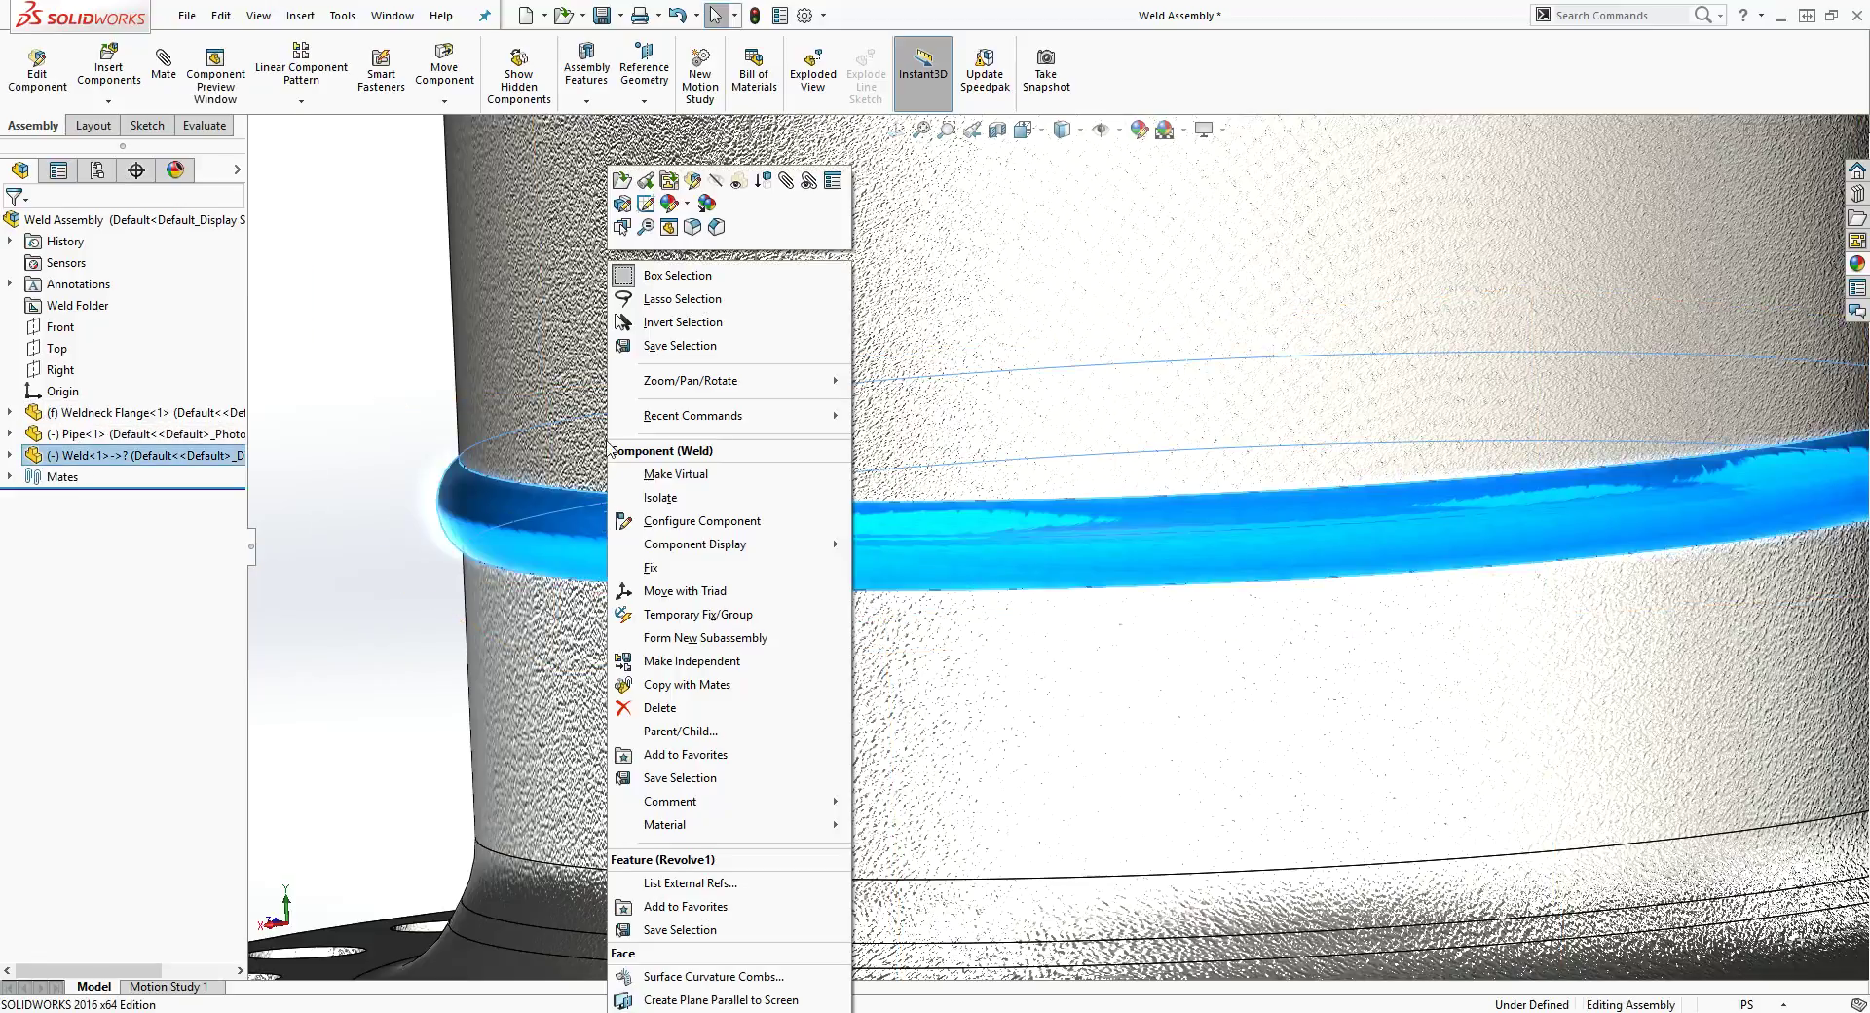
{"action": "left_click", "coordinate": [621, 180]}
{"action": "middle_click_drag", "start_coordinate": [1236, 495], "coordinate": [1166, 590]}
{"action": "scroll", "coordinate": [1110, 476], "scroll_direction": "down", "scroll_amount": 3}
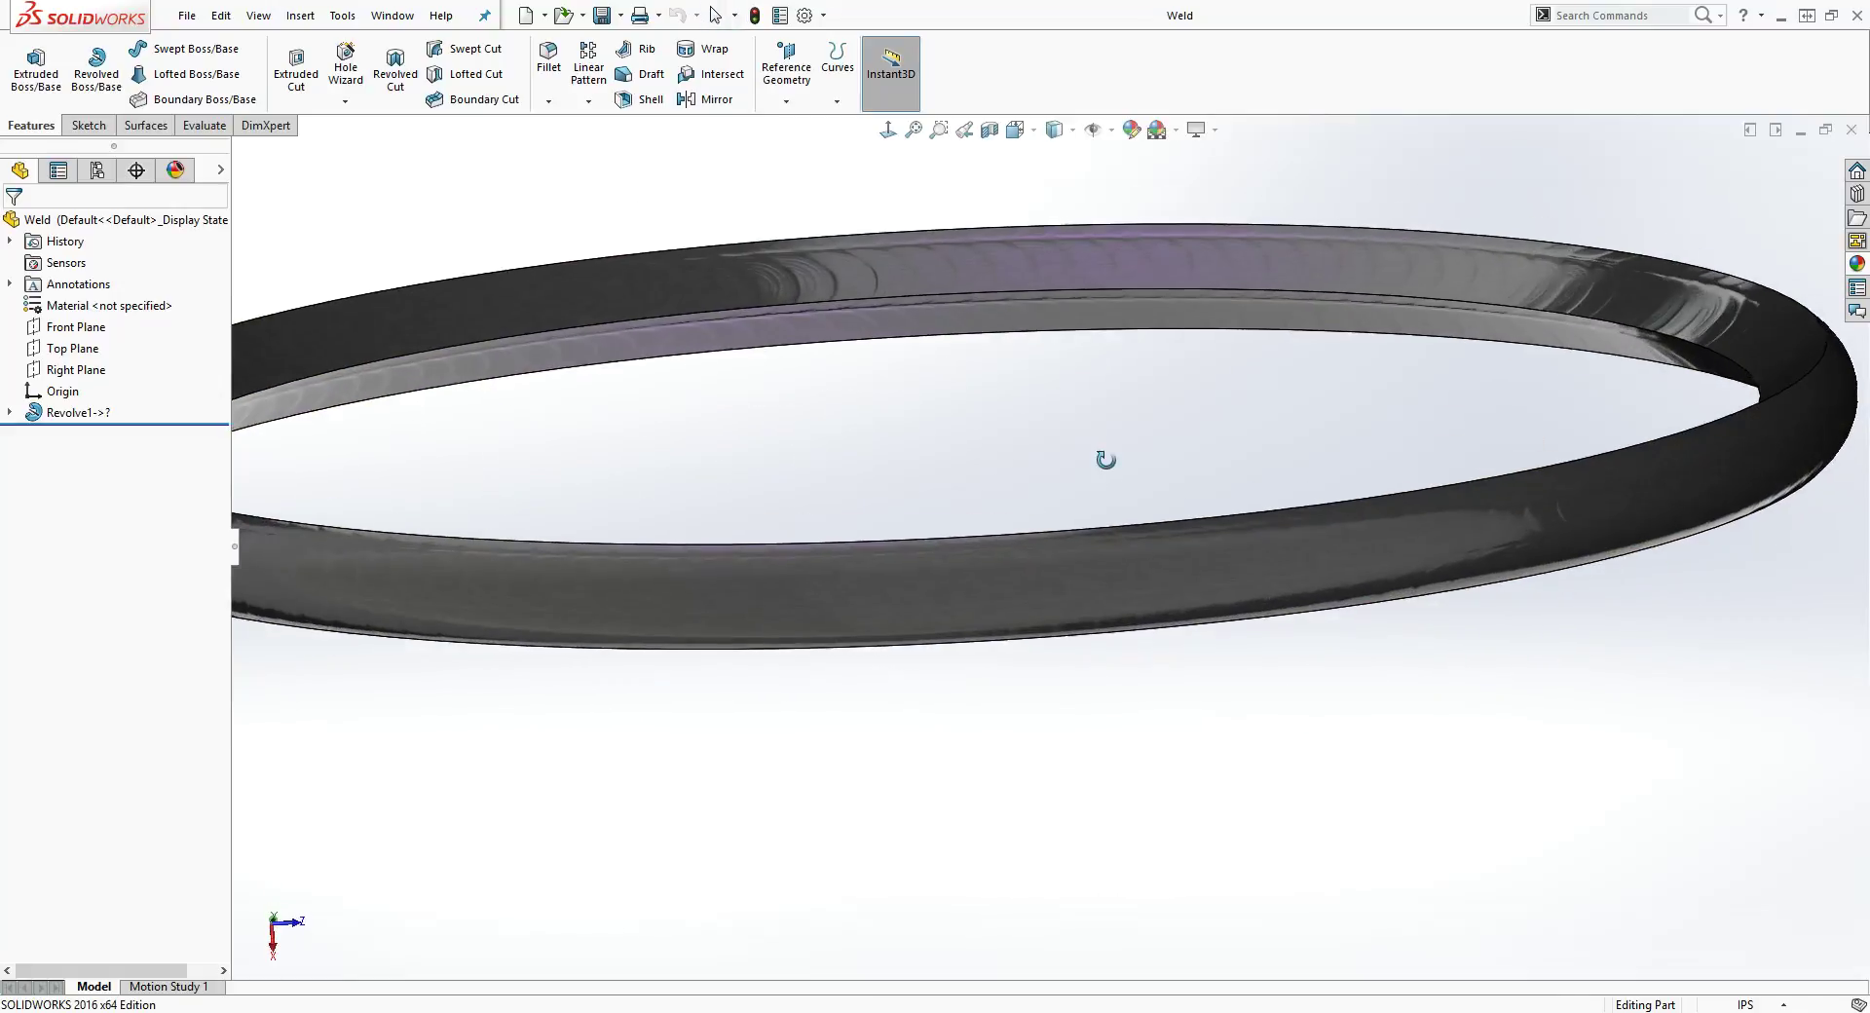
{"action": "scroll", "coordinate": [859, 341], "scroll_direction": "down", "scroll_amount": 2}
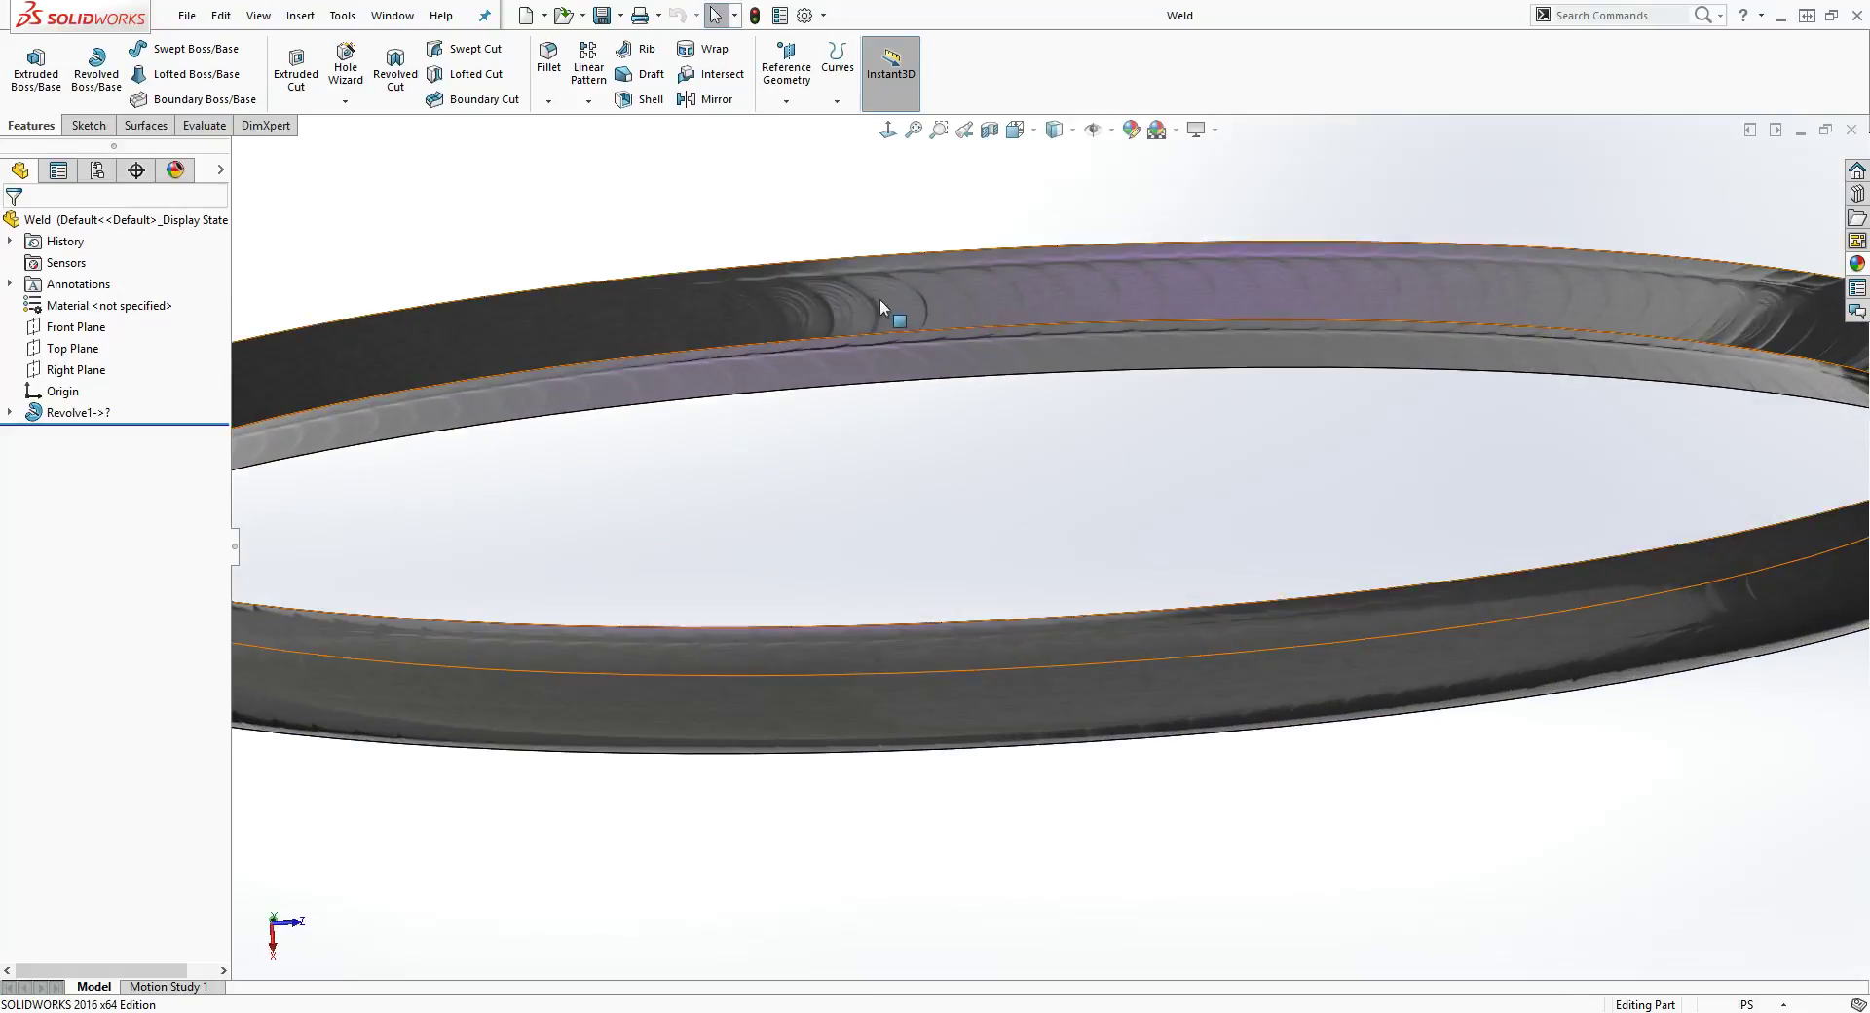
{"action": "key", "text": "f"}
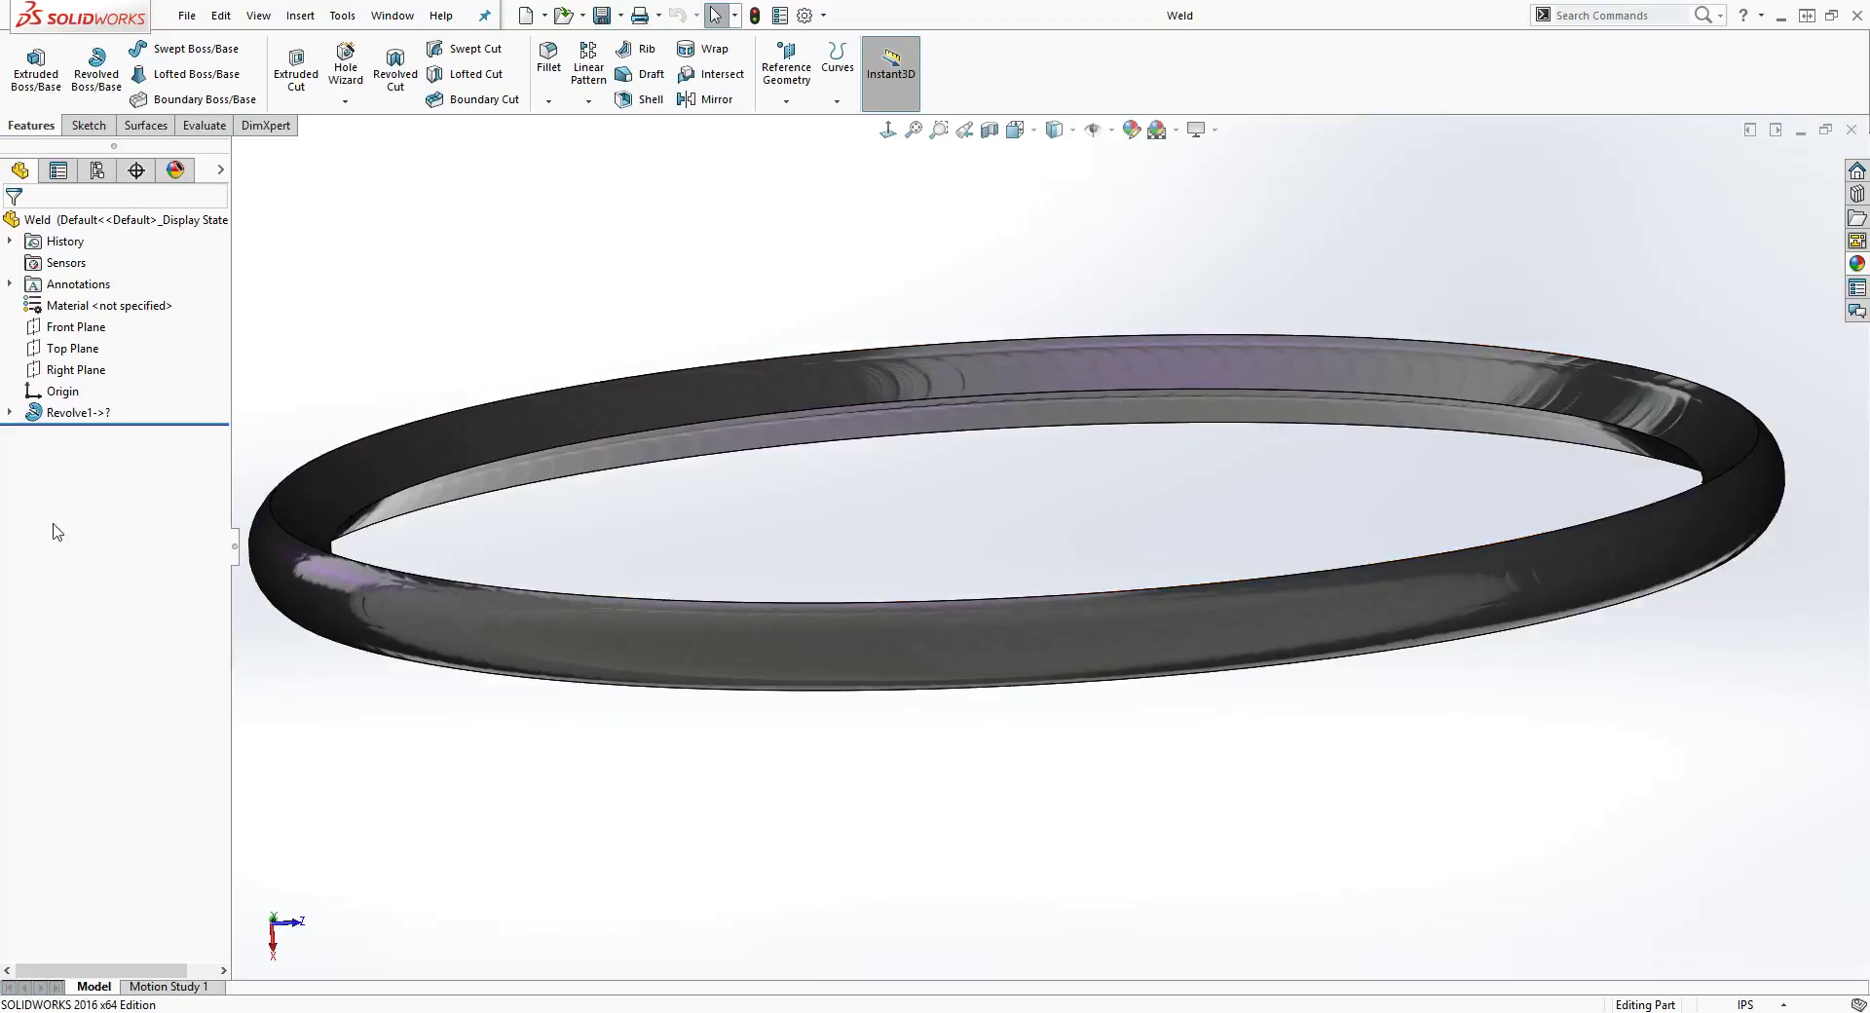
{"action": "left_click", "coordinate": [175, 170]}
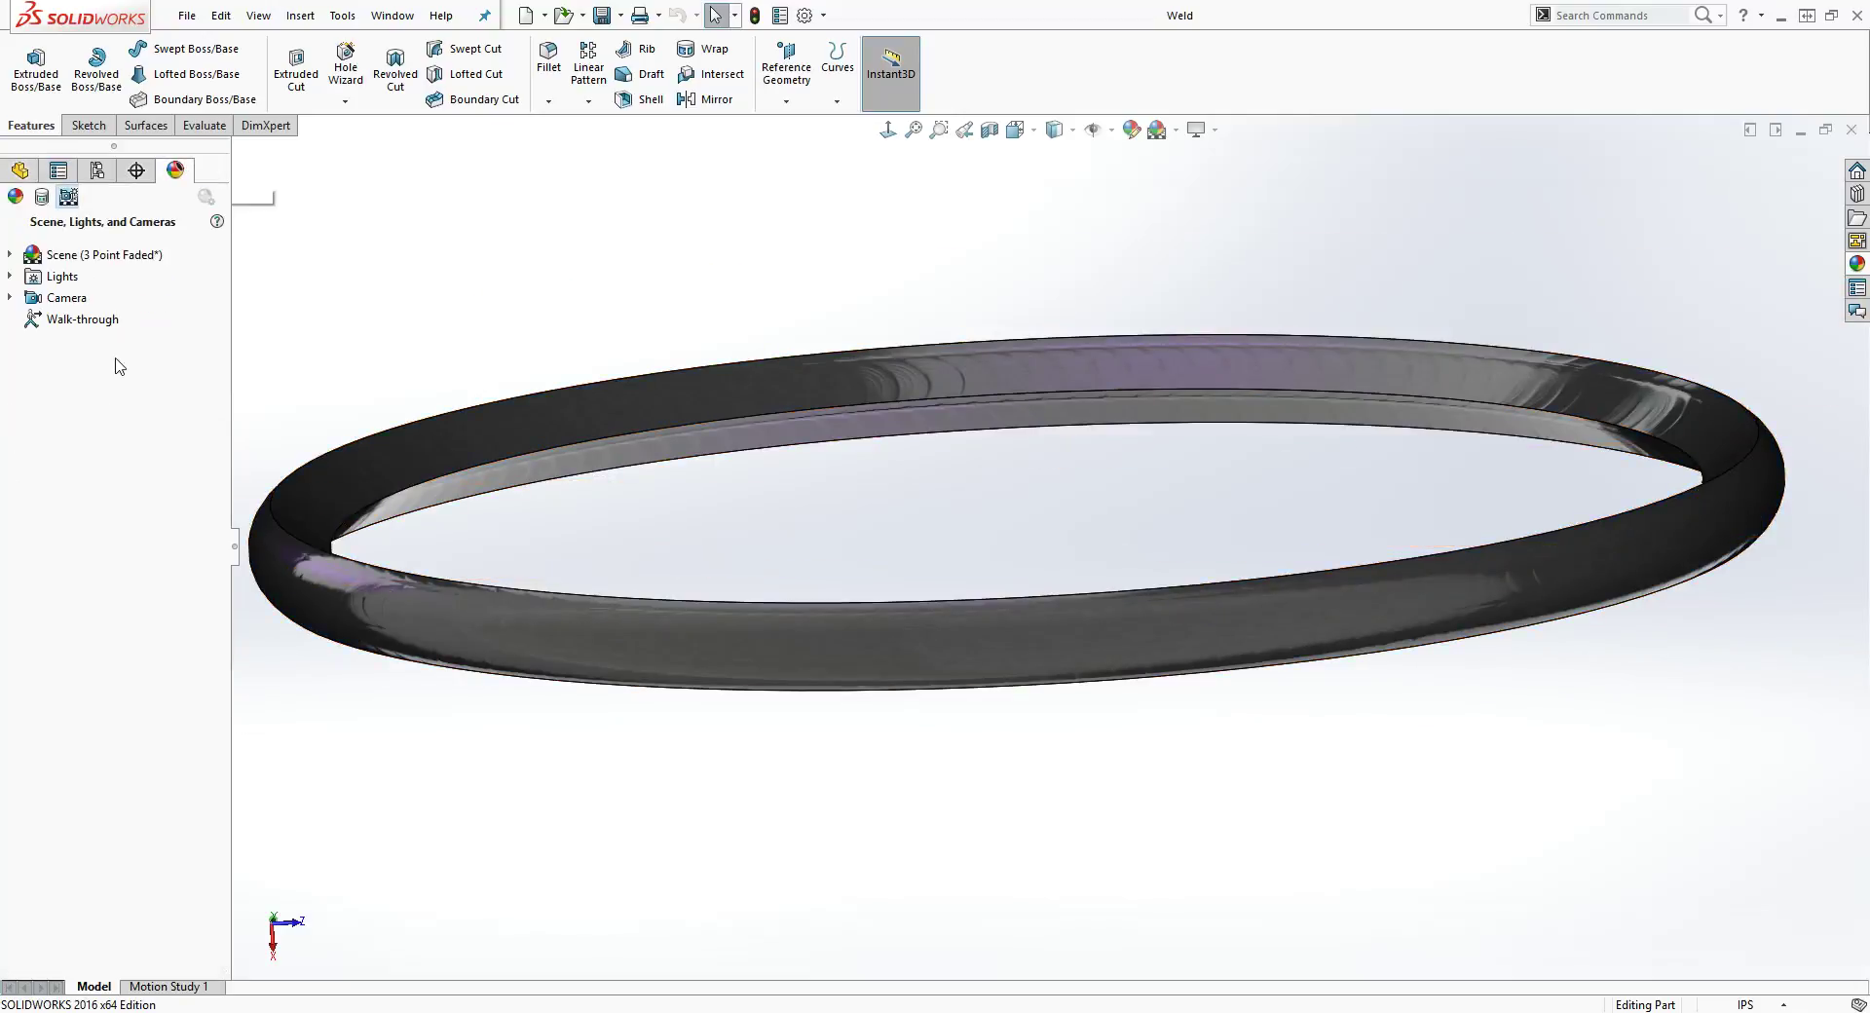
Edit the brushed steel appearance in Advanced mode with its Illumination properties showing.
{"action": "left_click", "coordinate": [16, 198]}
{"action": "mouse_move", "coordinate": [56, 283]}
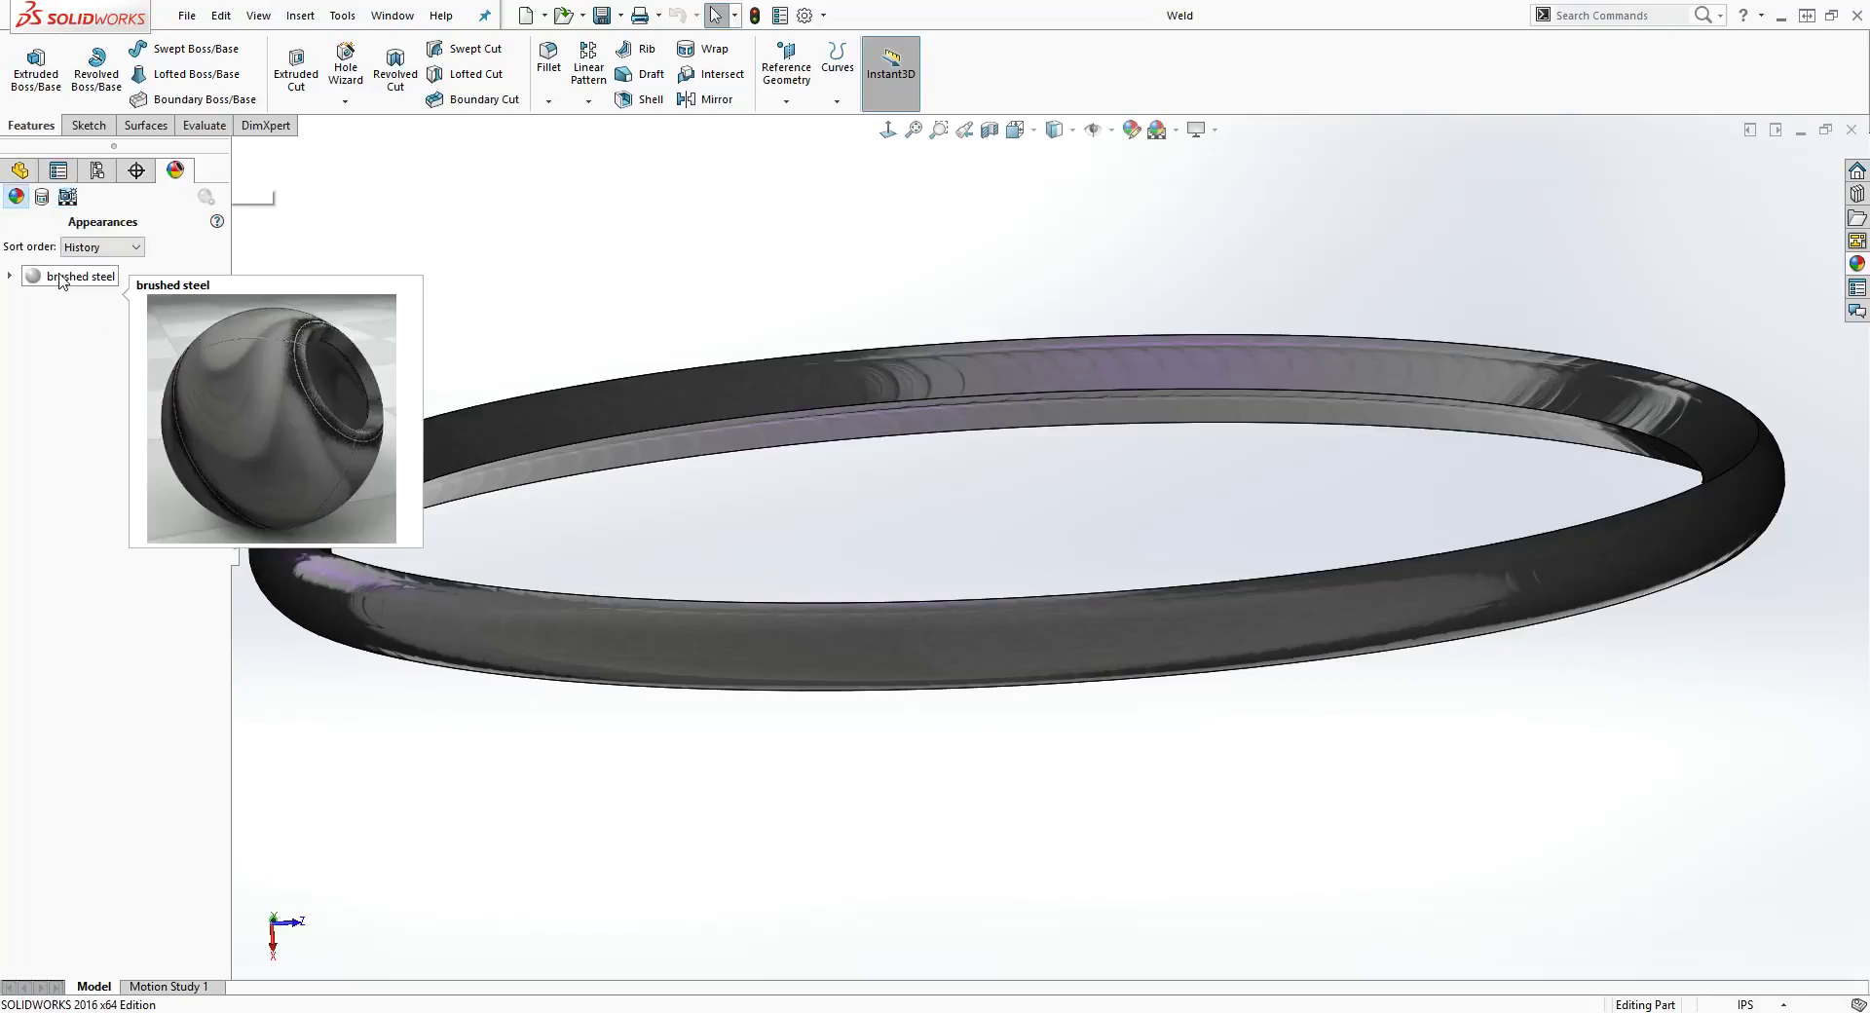
{"action": "right_click", "coordinate": [61, 281]}
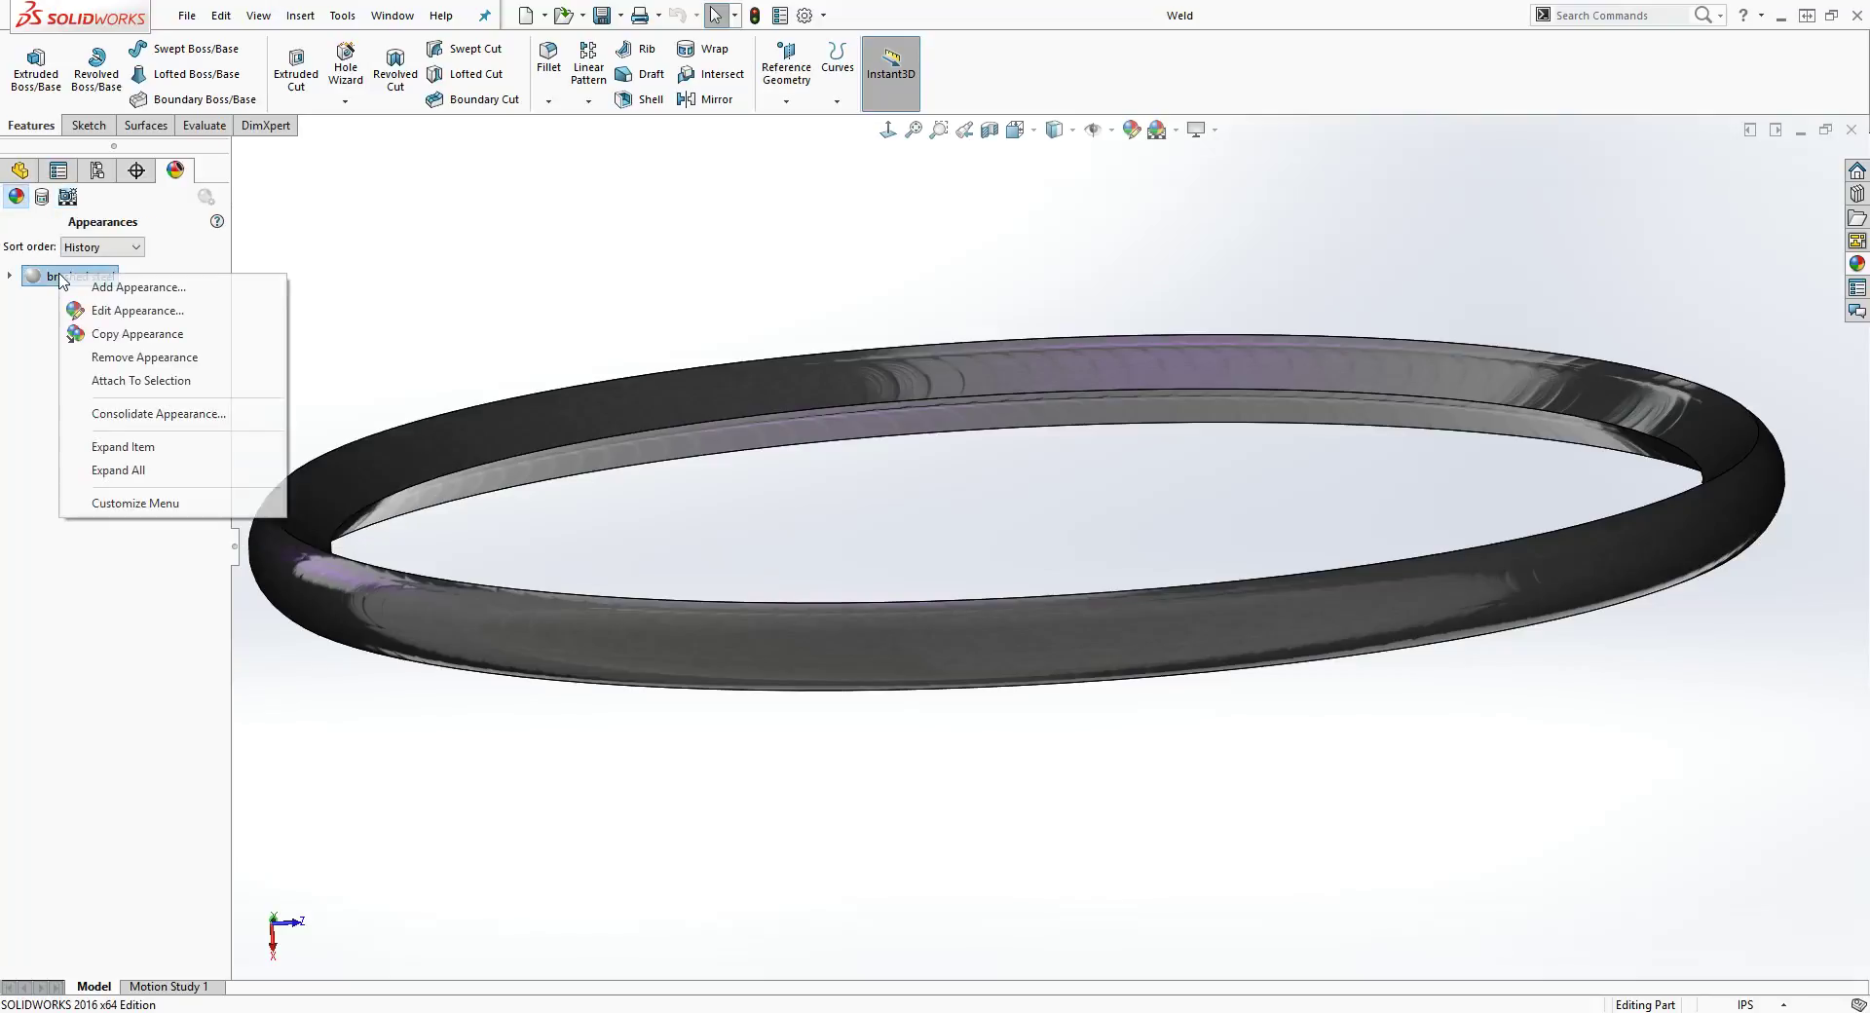
{"action": "left_click", "coordinate": [109, 310]}
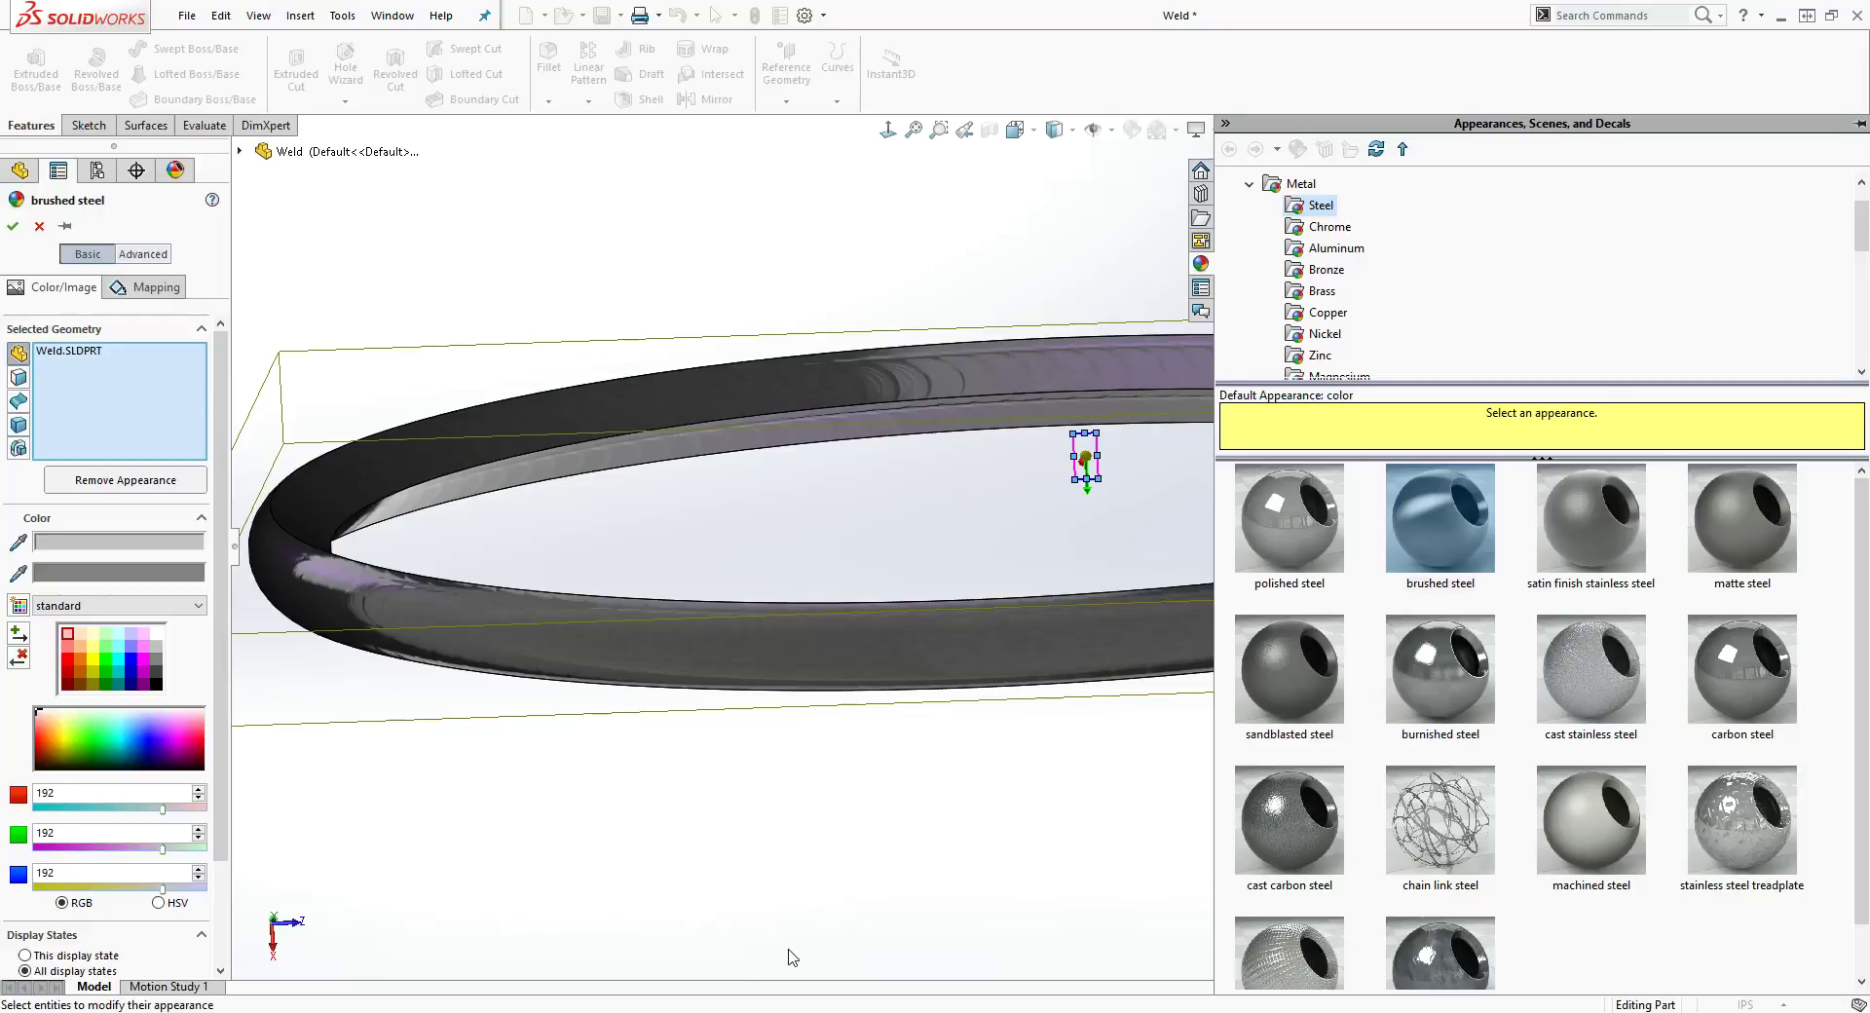
{"action": "middle_click_drag", "start_coordinate": [788, 935], "coordinate": [797, 893]}
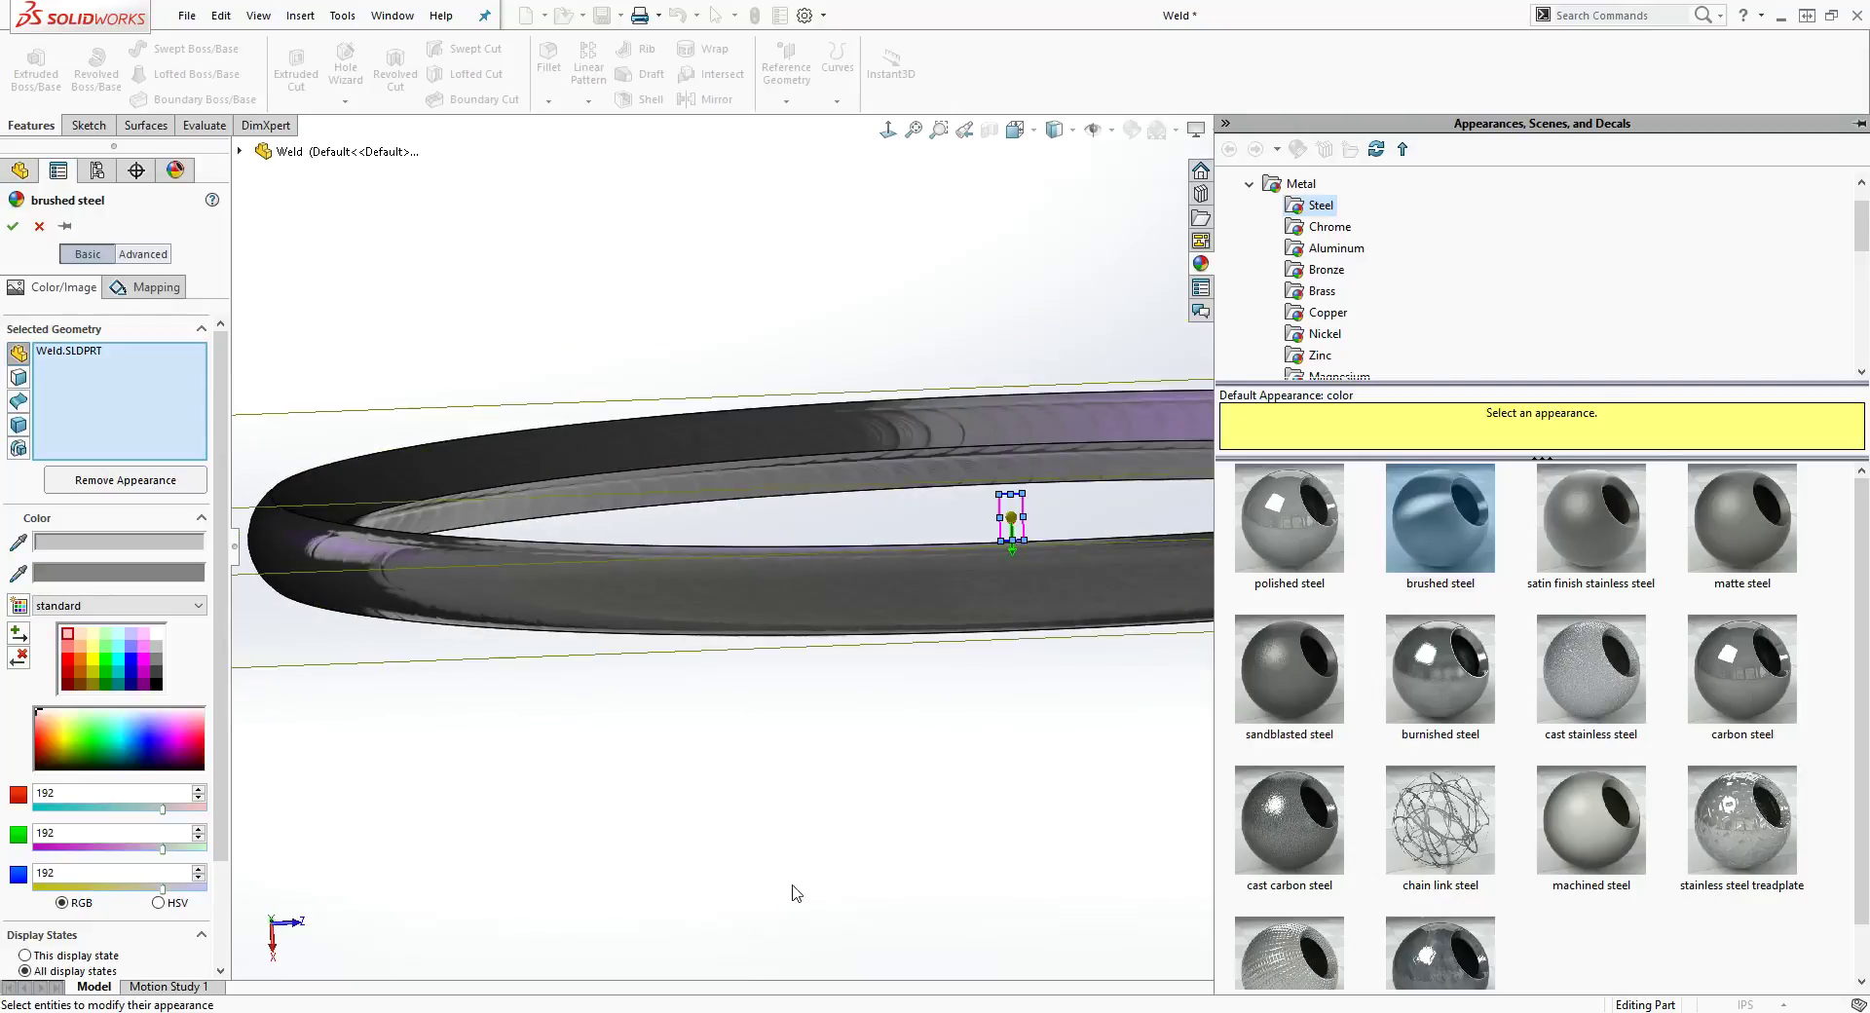
{"action": "left_click", "coordinate": [133, 257]}
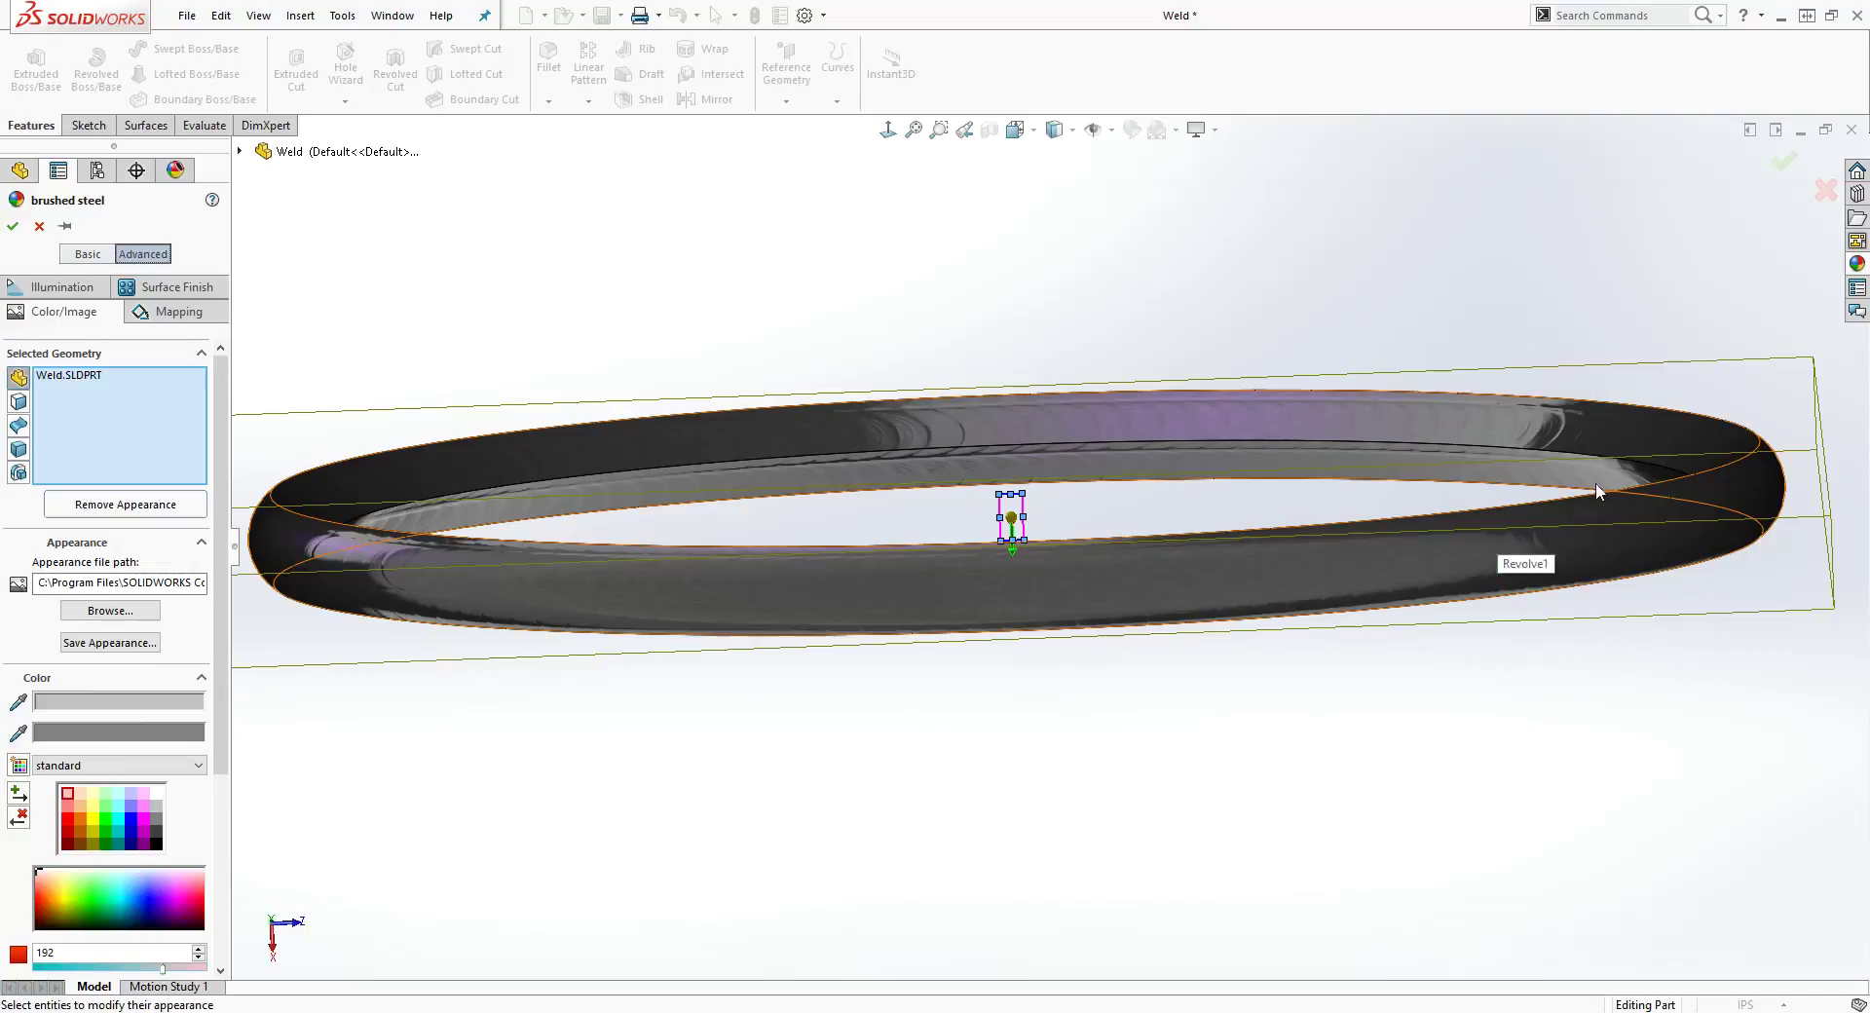
{"action": "left_click", "coordinate": [1857, 264]}
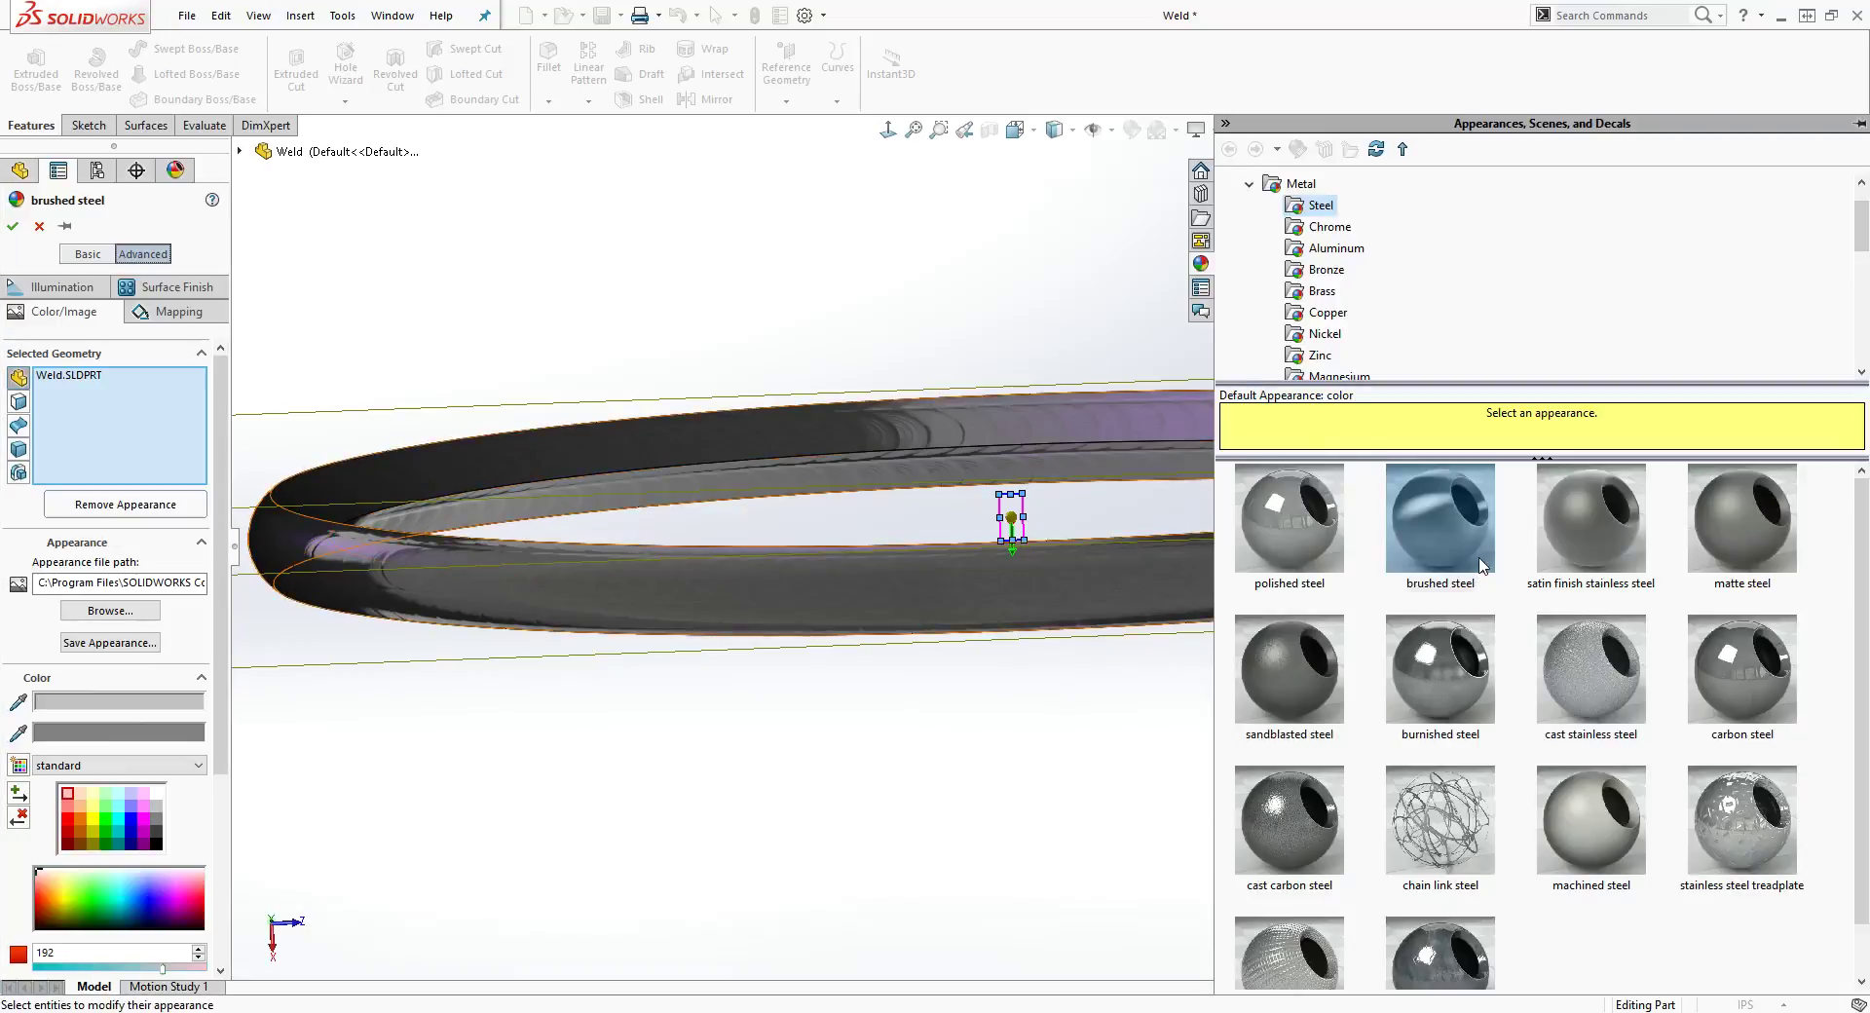
{"action": "mouse_move", "coordinate": [1482, 565]}
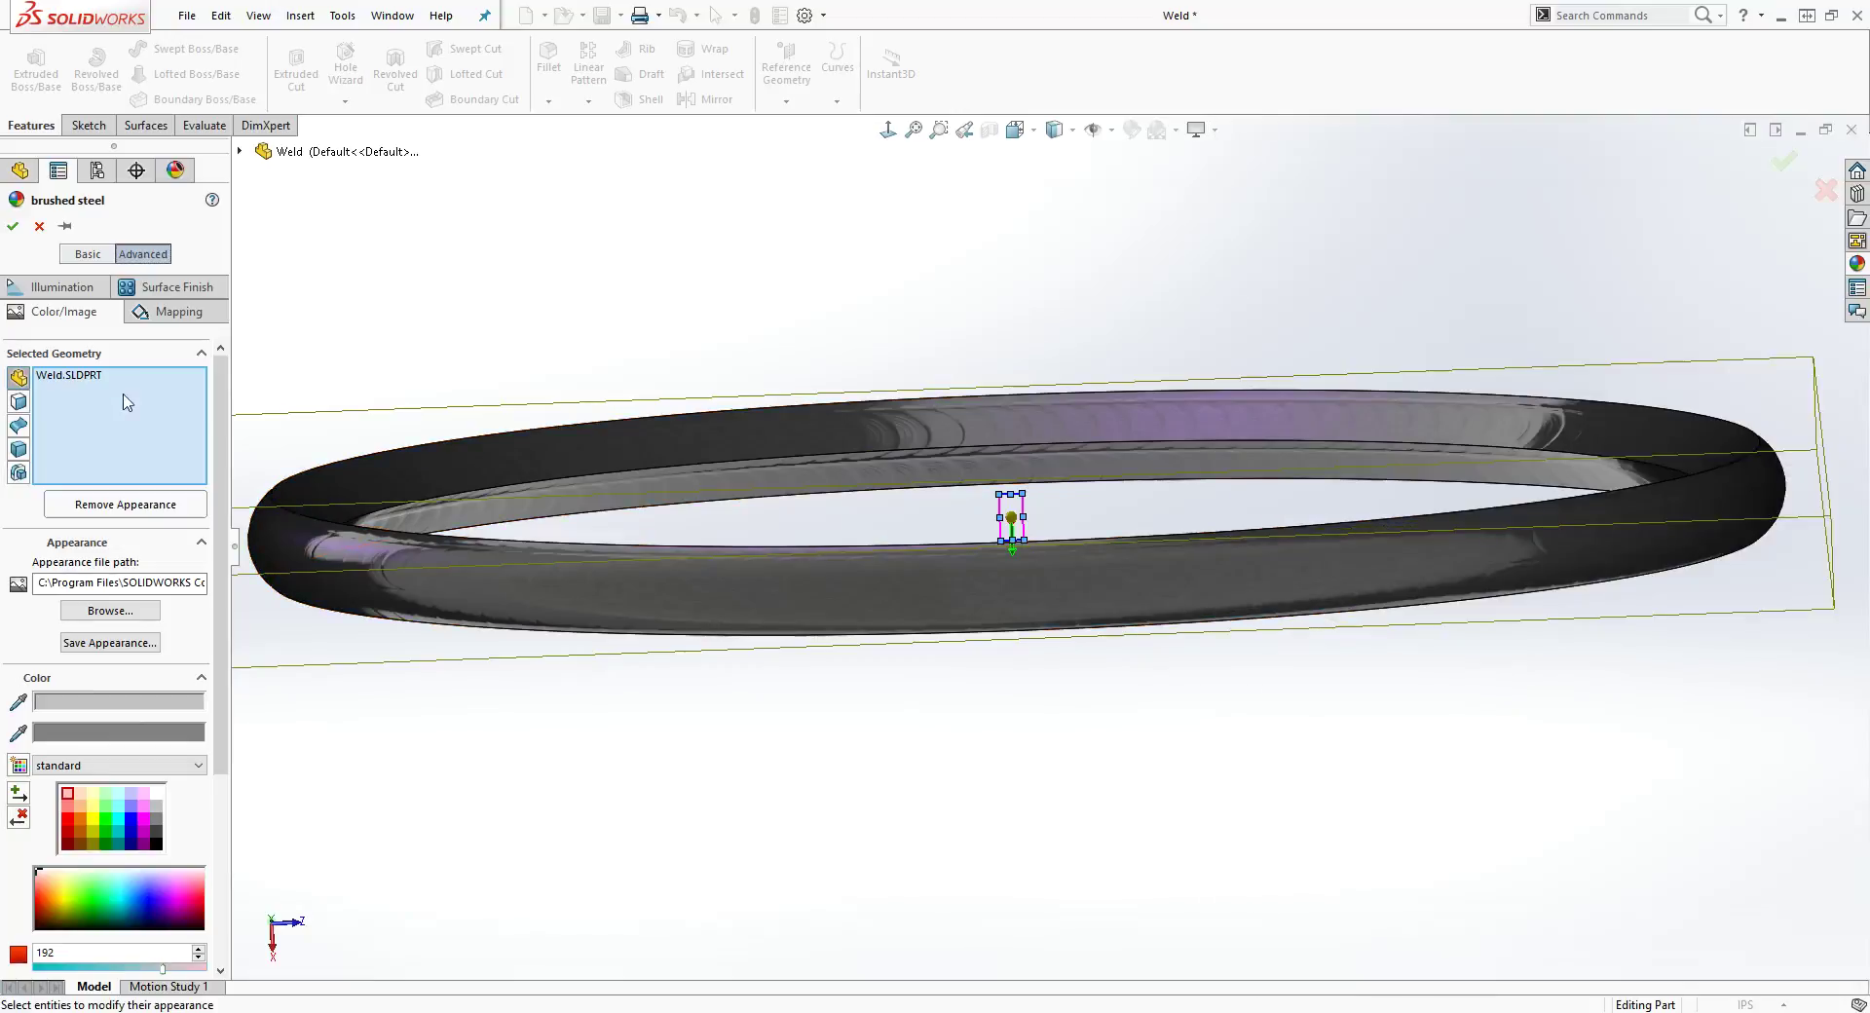
{"action": "left_click", "coordinate": [58, 286]}
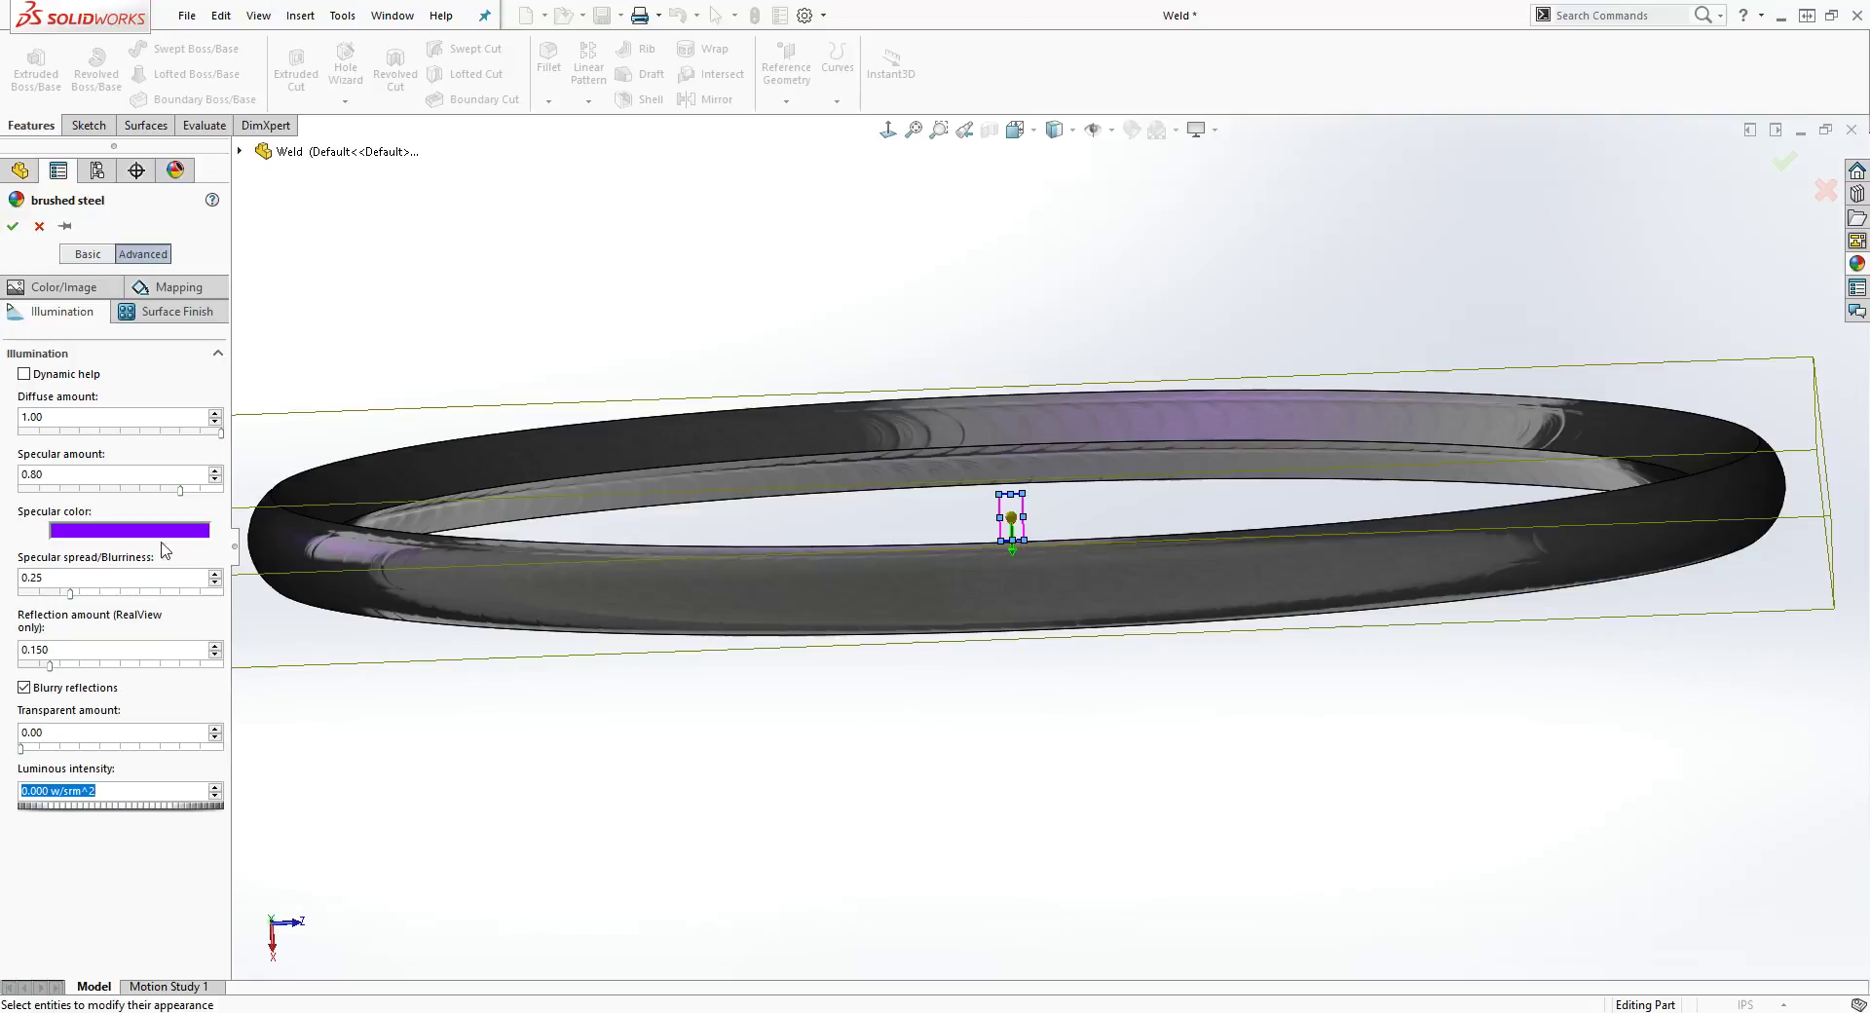
Set the brushed steel surface finish to From file and open File Explorer.
{"action": "left_click", "coordinate": [157, 314]}
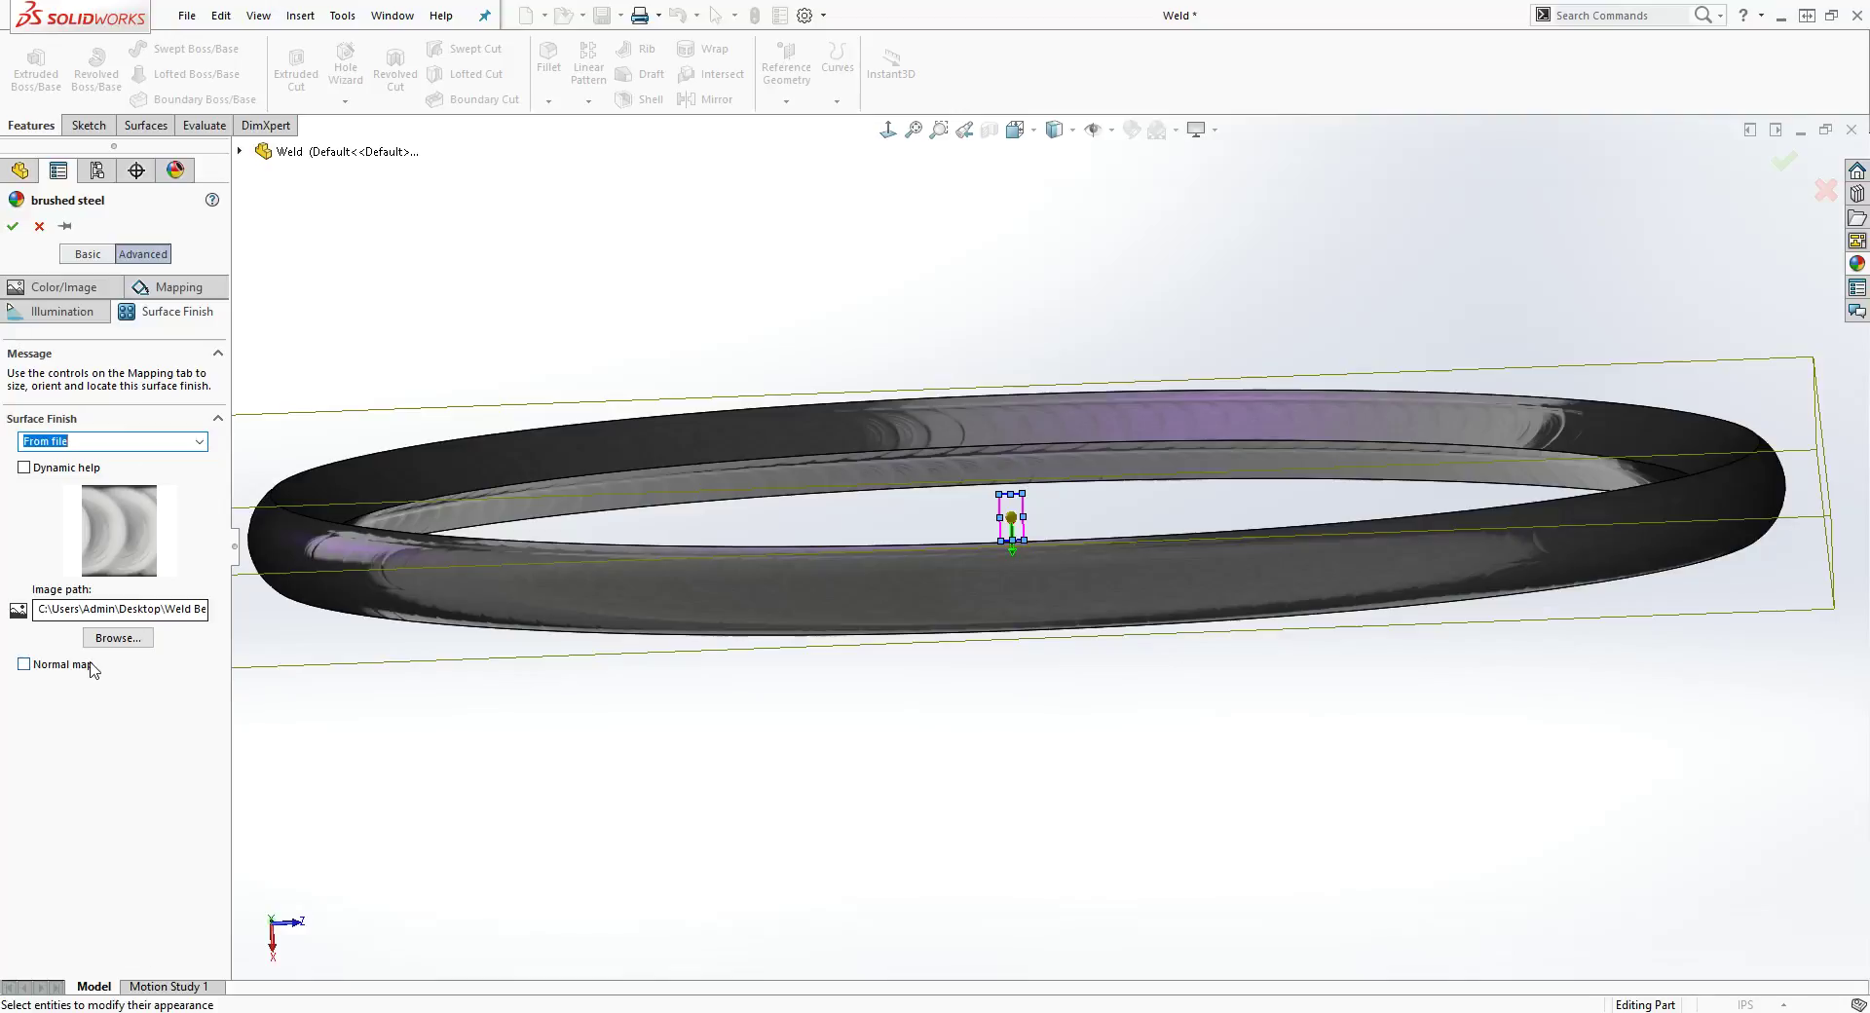
{"action": "left_click", "coordinate": [200, 444]}
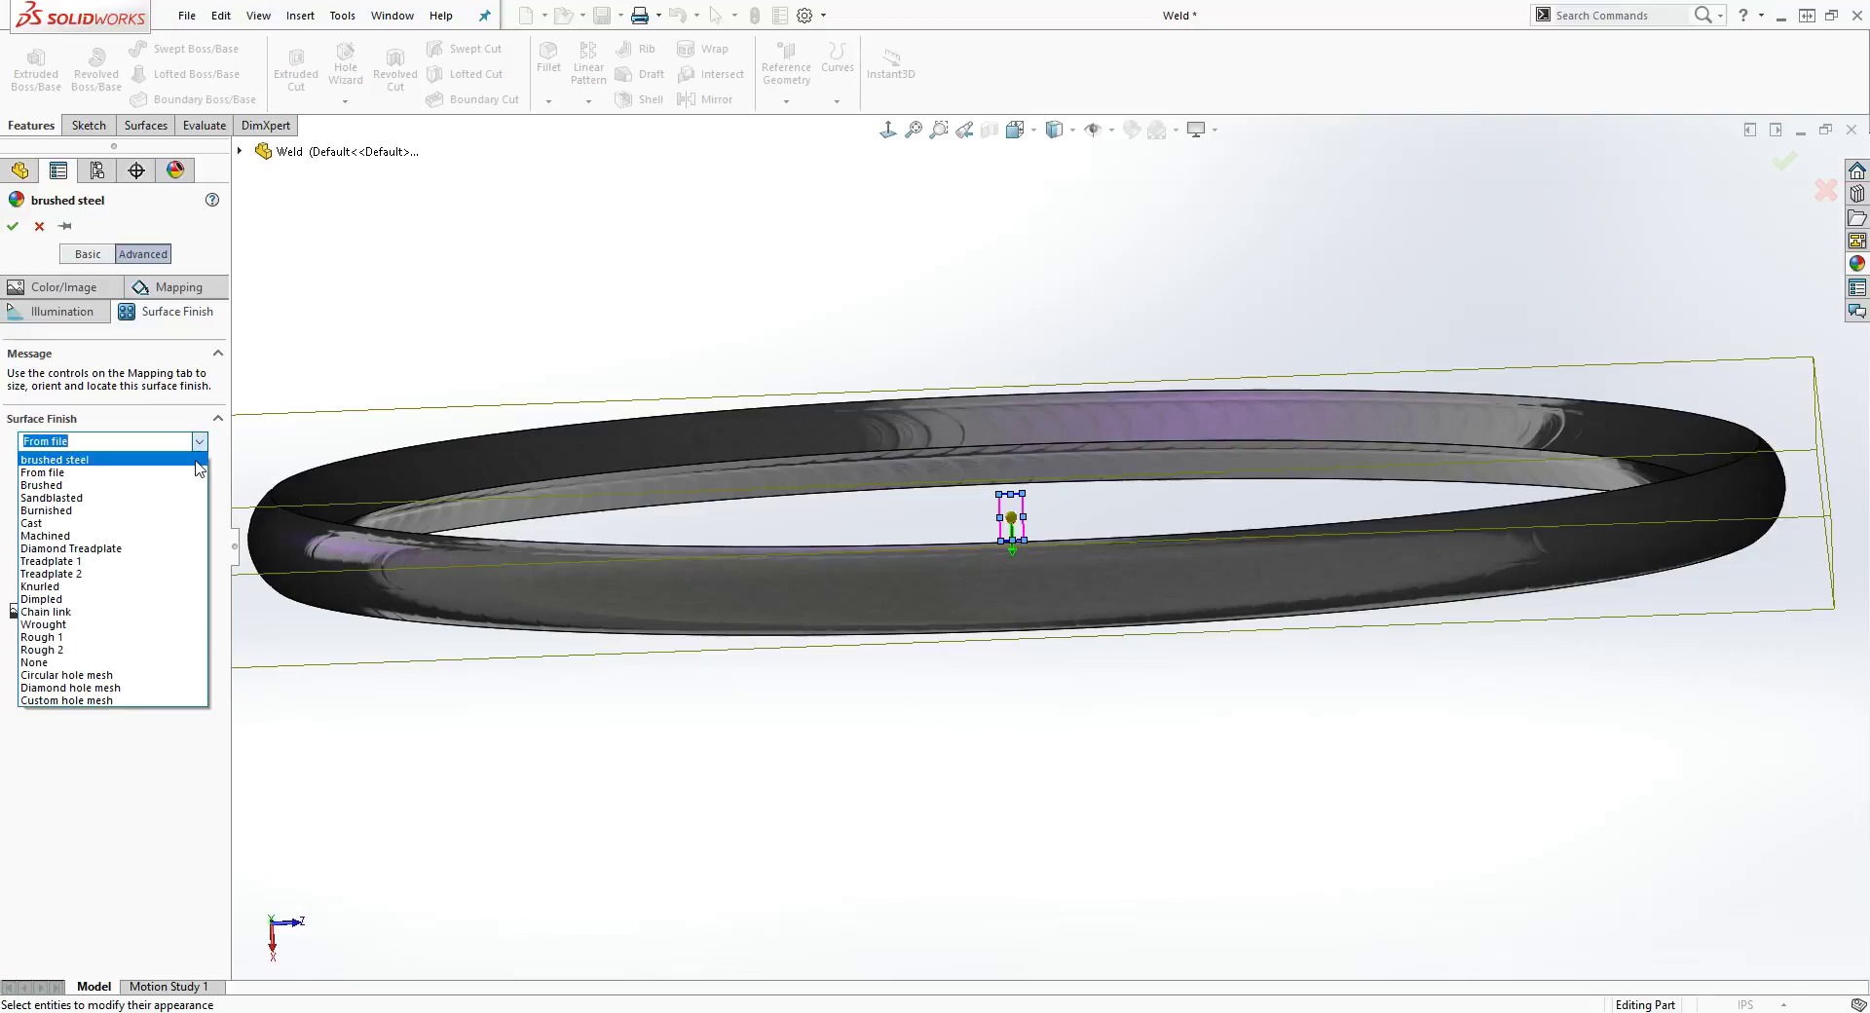
{"action": "left_click", "coordinate": [413, 336]}
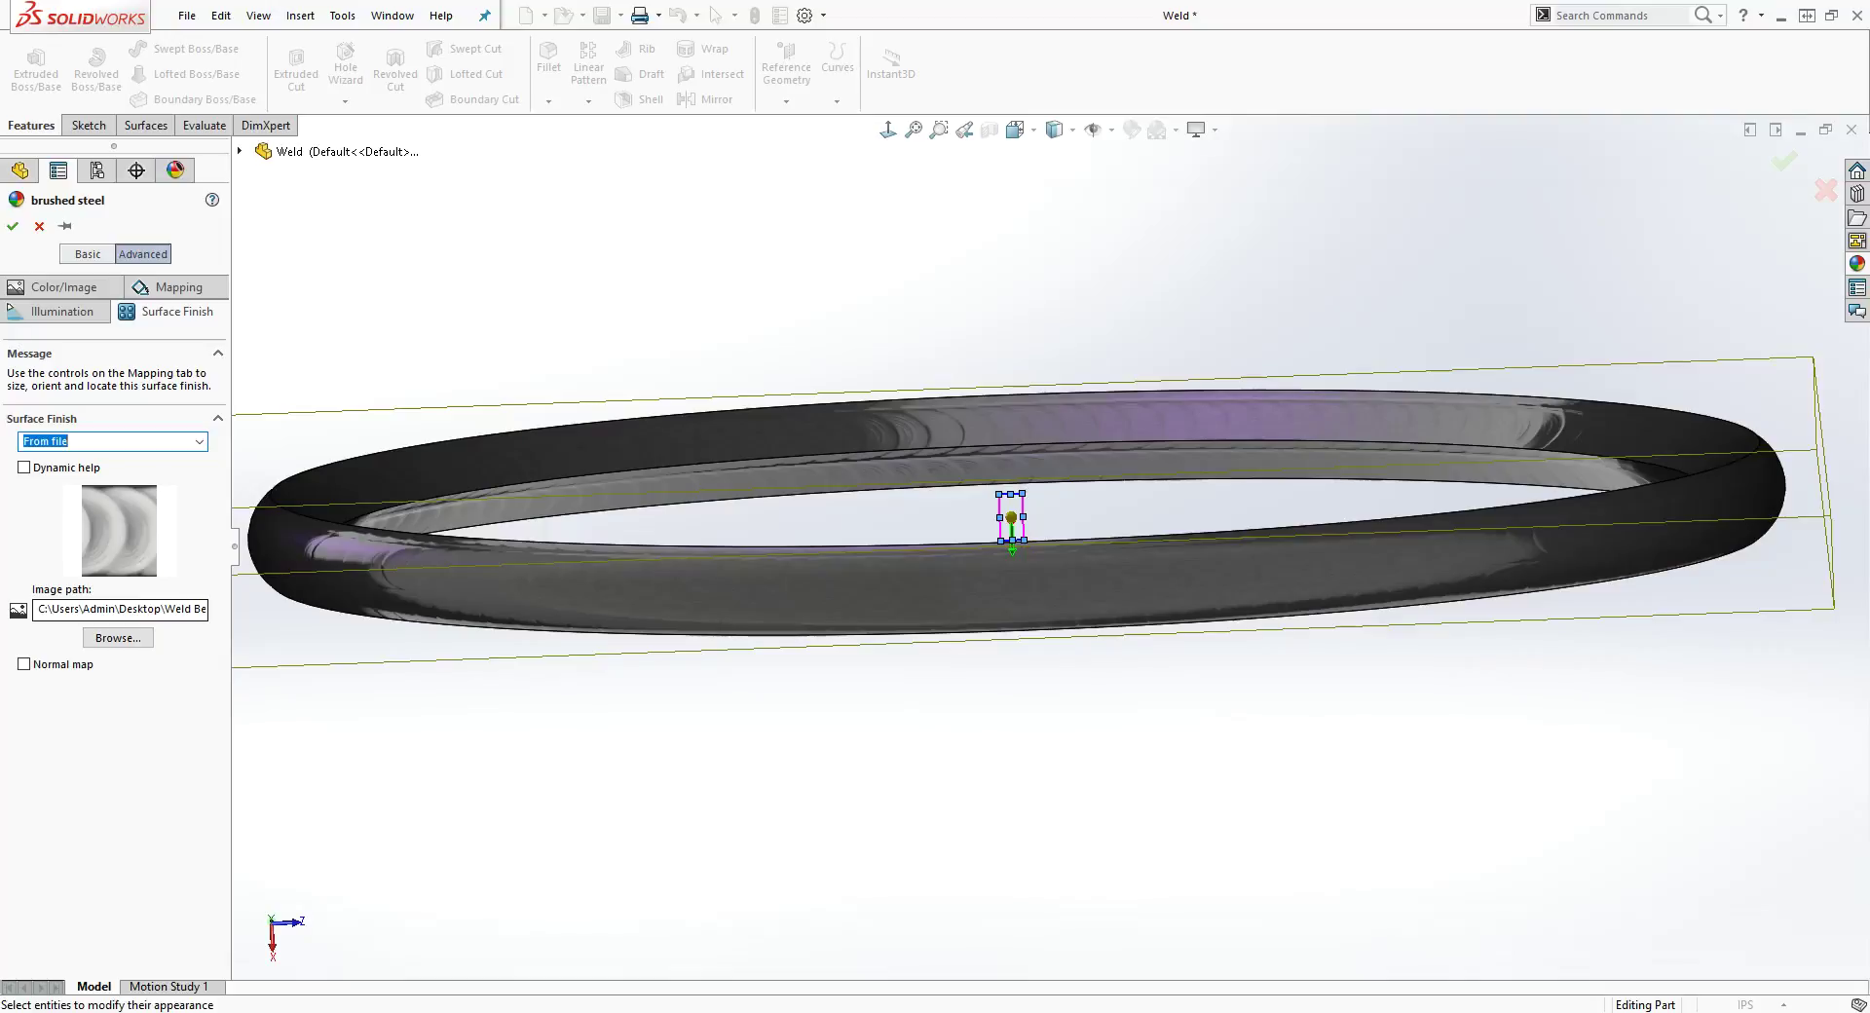
{"action": "key", "text": "super+e"}
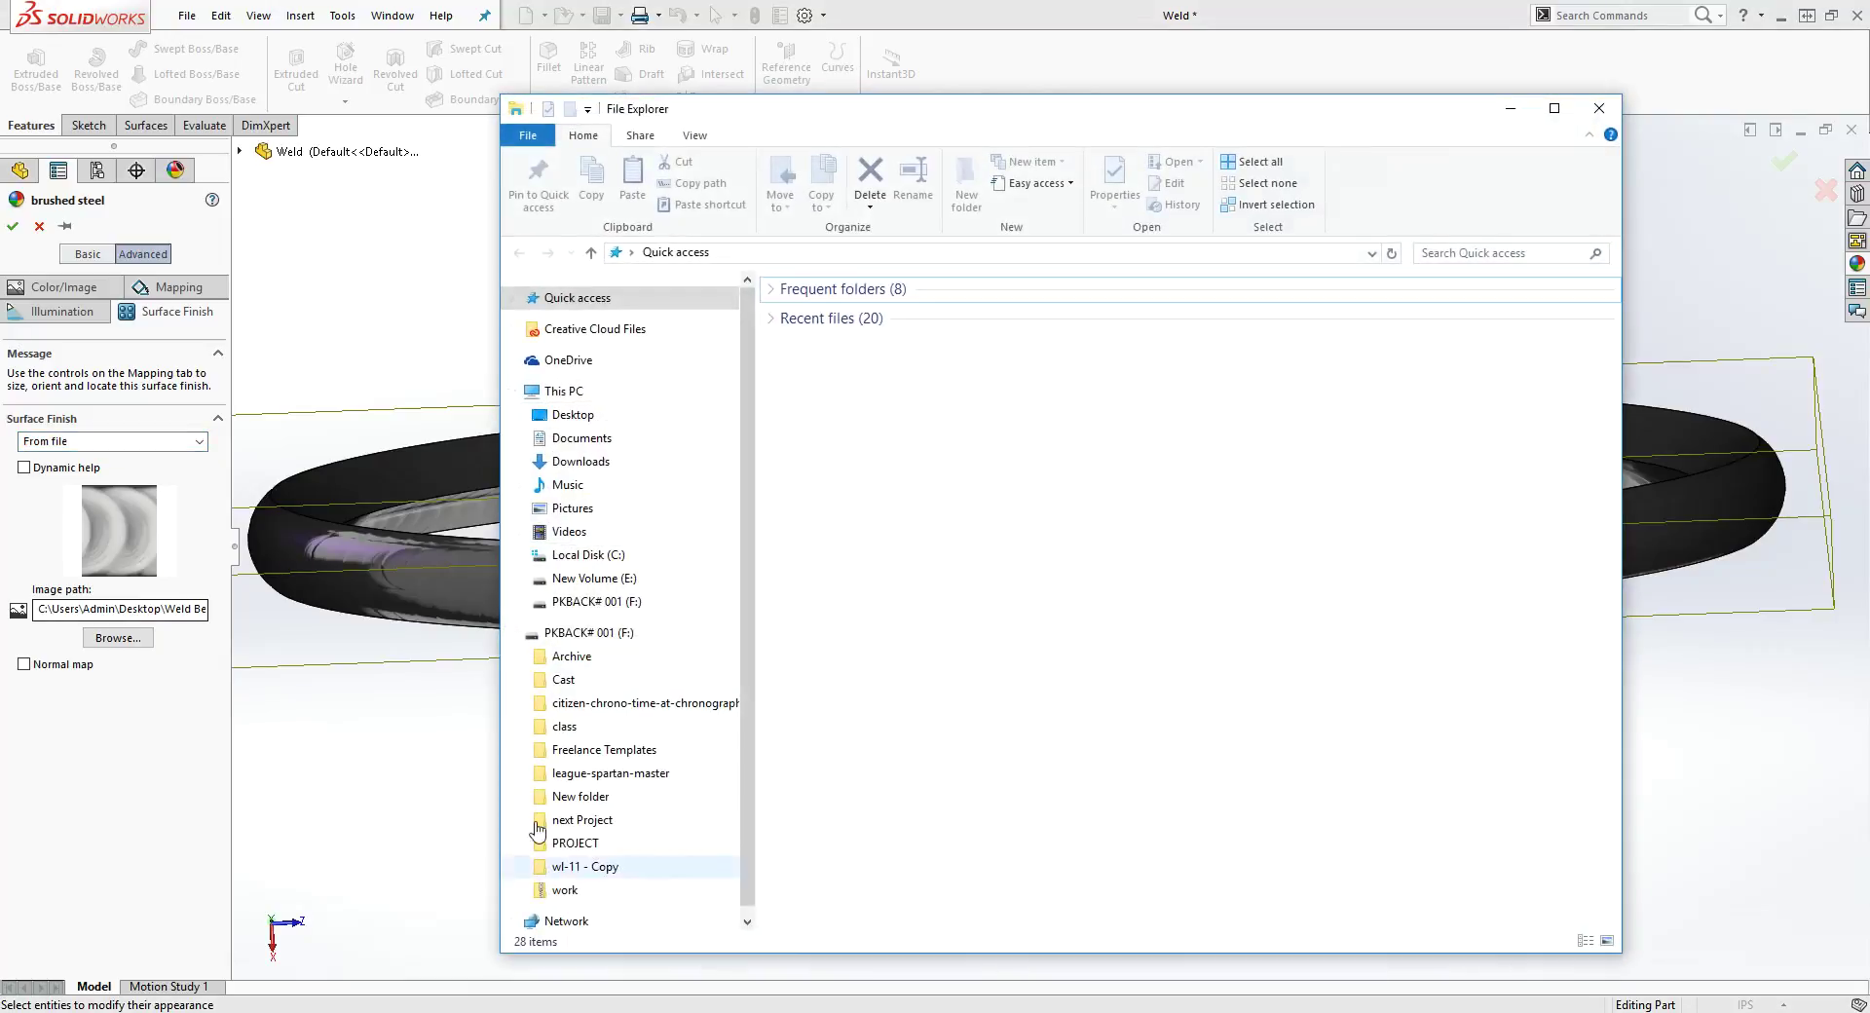
Preview Weld Bead.jpg from the Desktop, then close it and minimize File Explorer.
{"action": "left_click", "coordinate": [596, 421]}
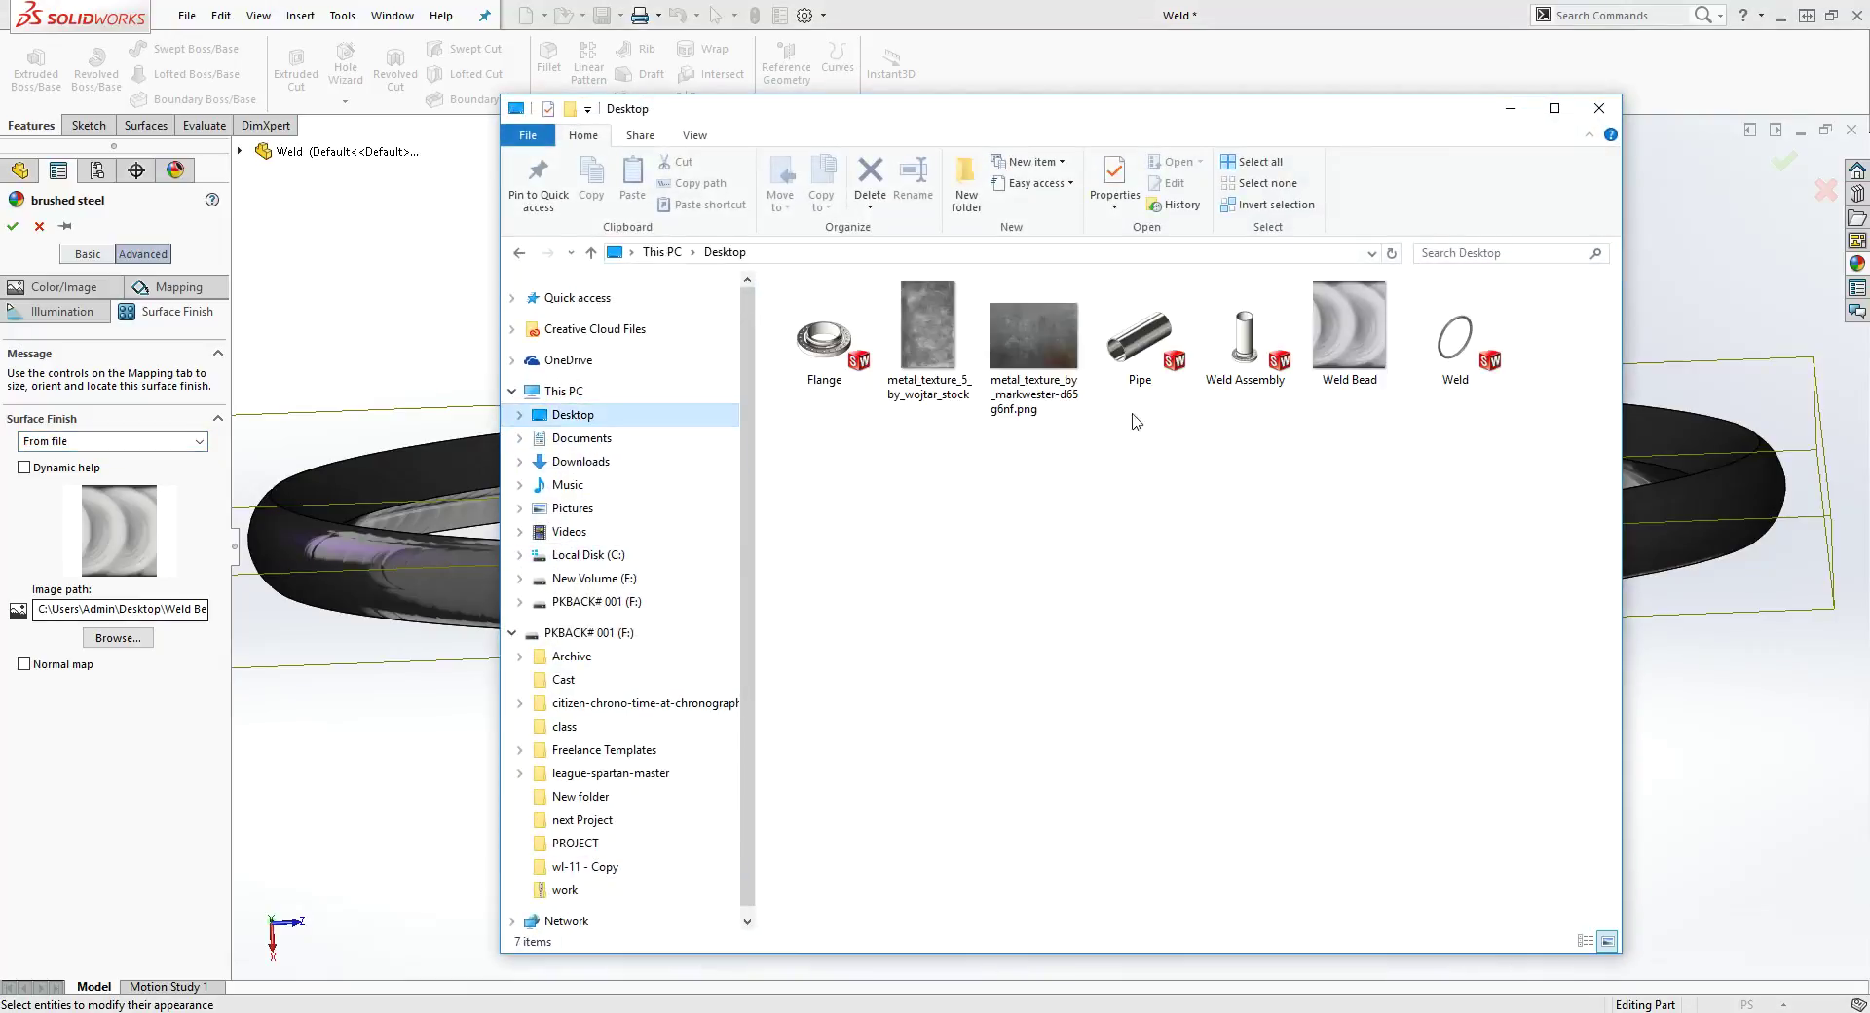
{"action": "double_click", "coordinate": [1361, 313]}
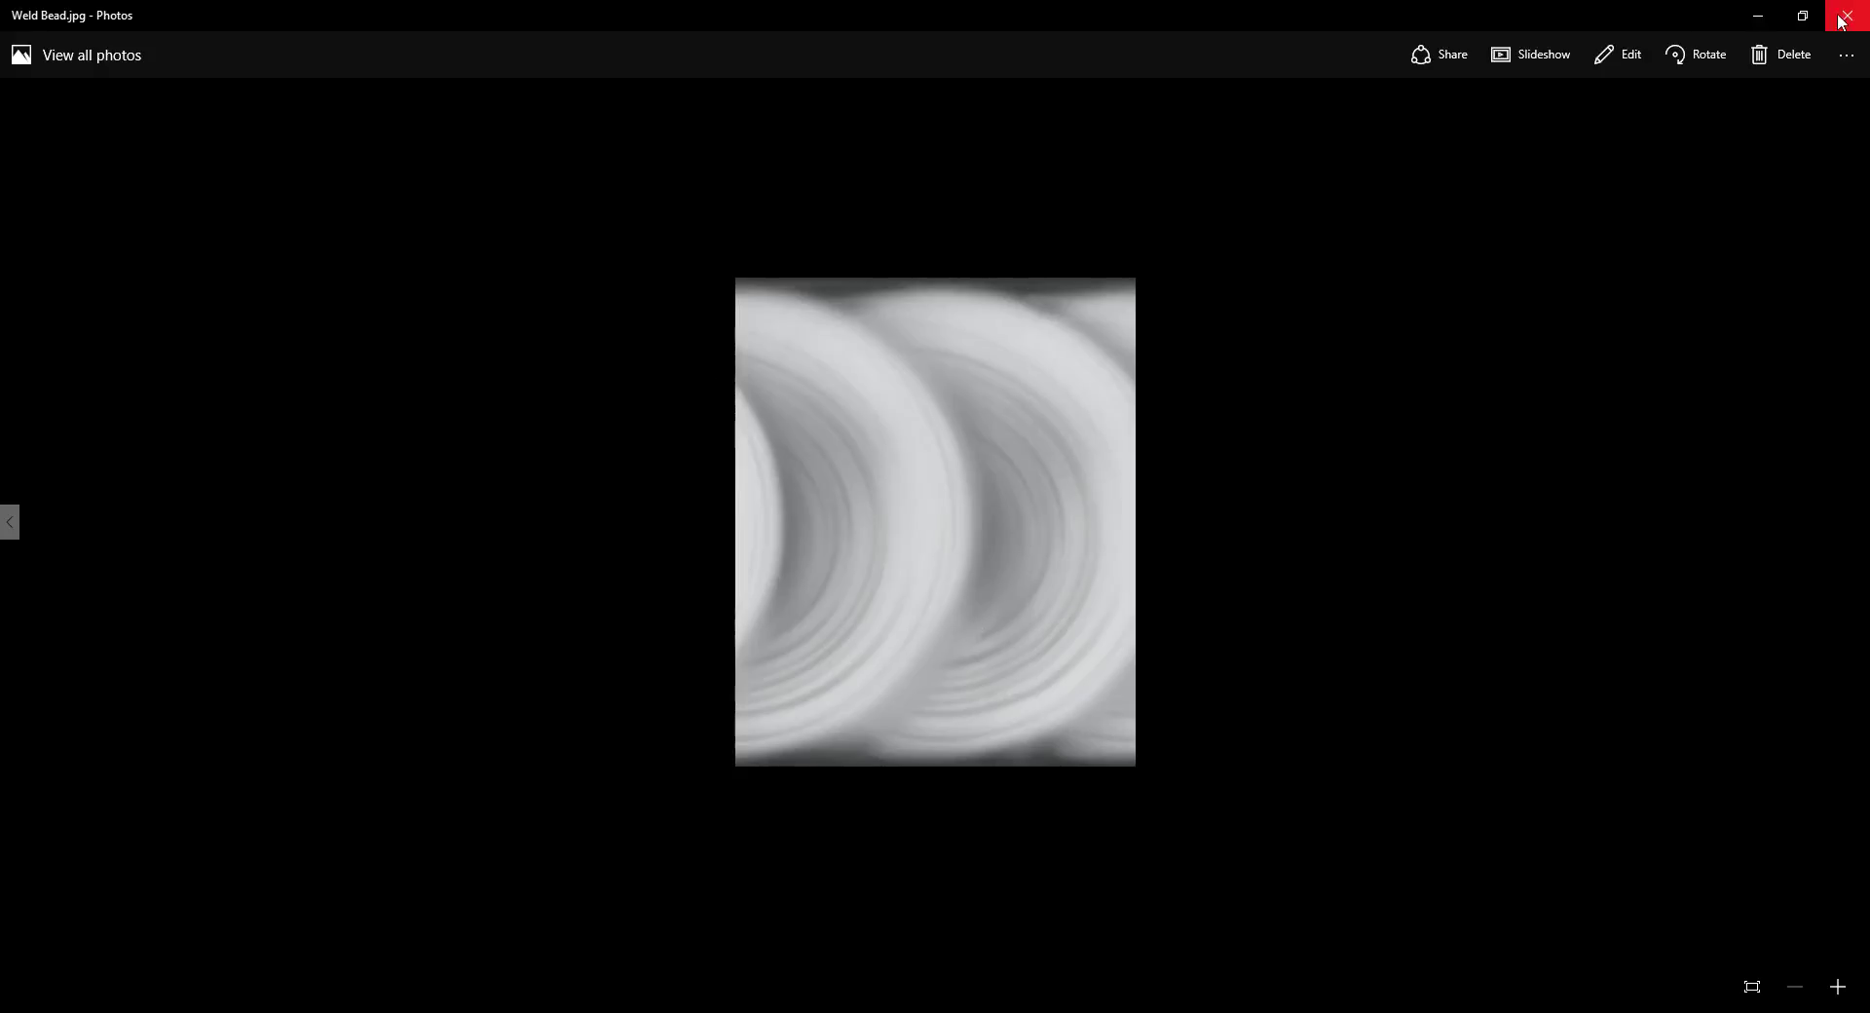
{"action": "left_click", "coordinate": [1758, 16]}
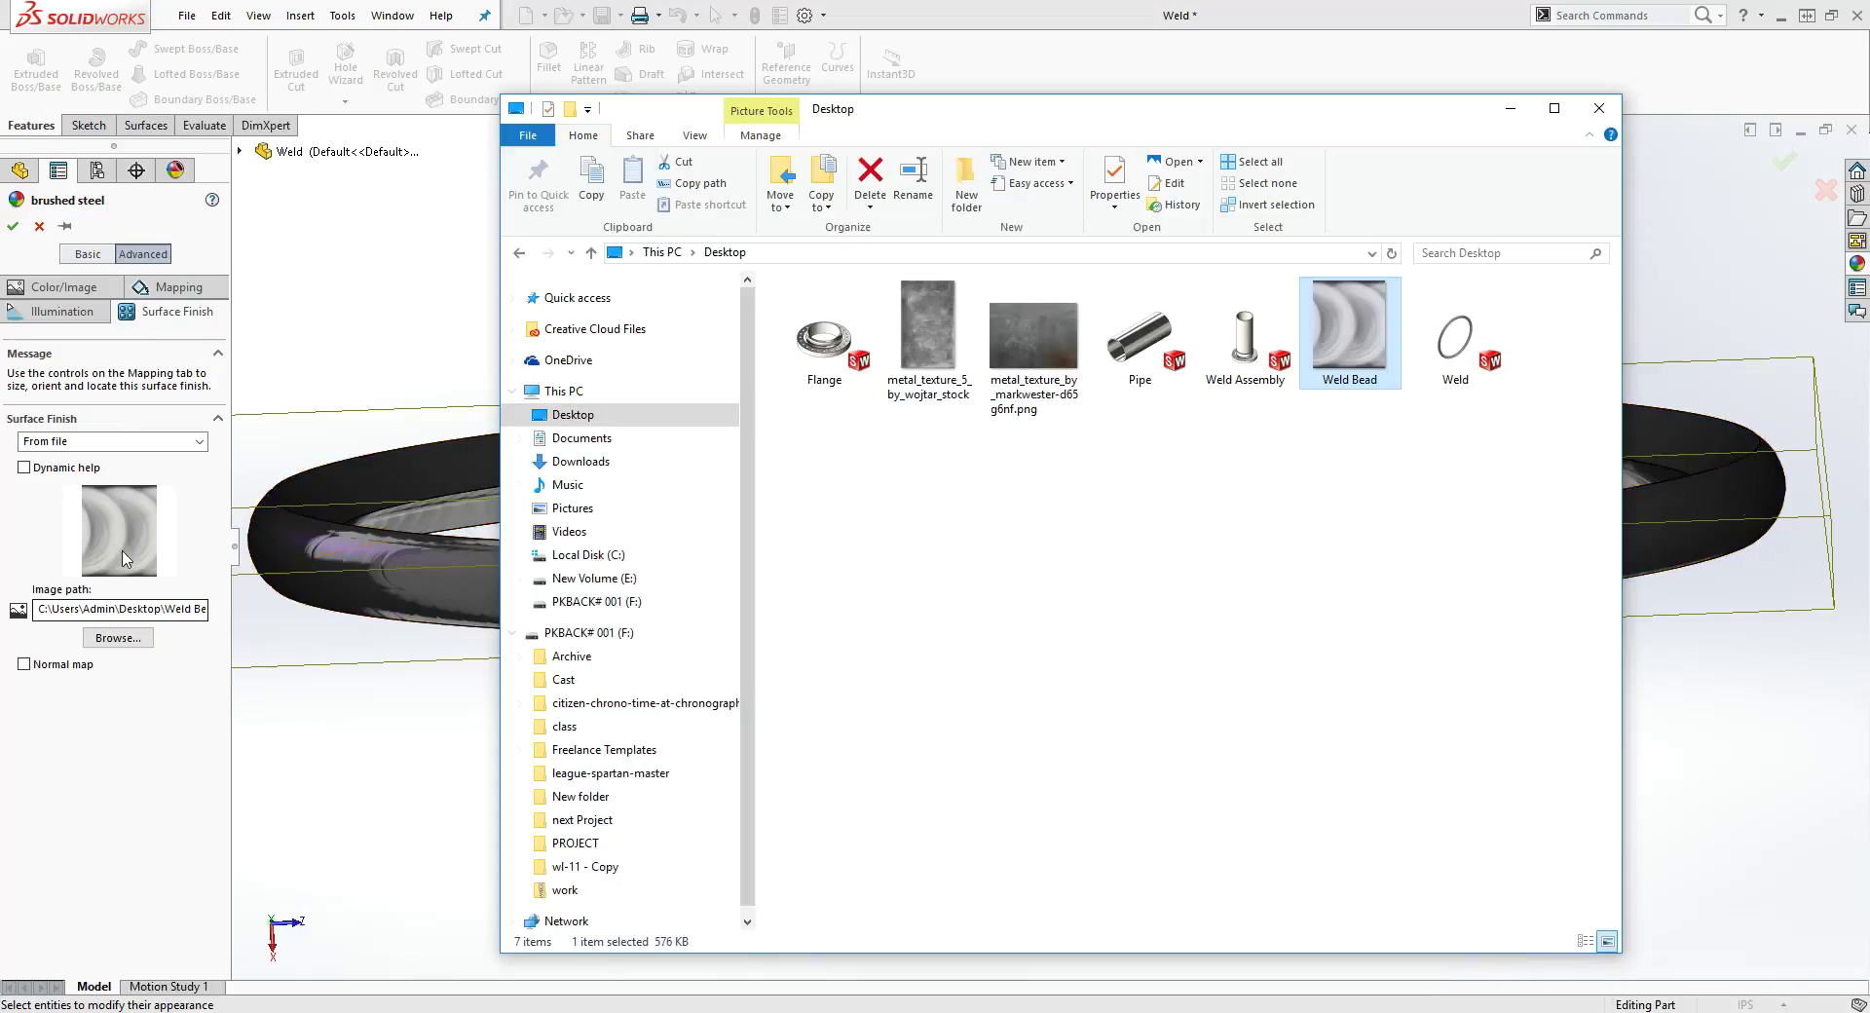
{"action": "left_click", "coordinate": [1510, 108]}
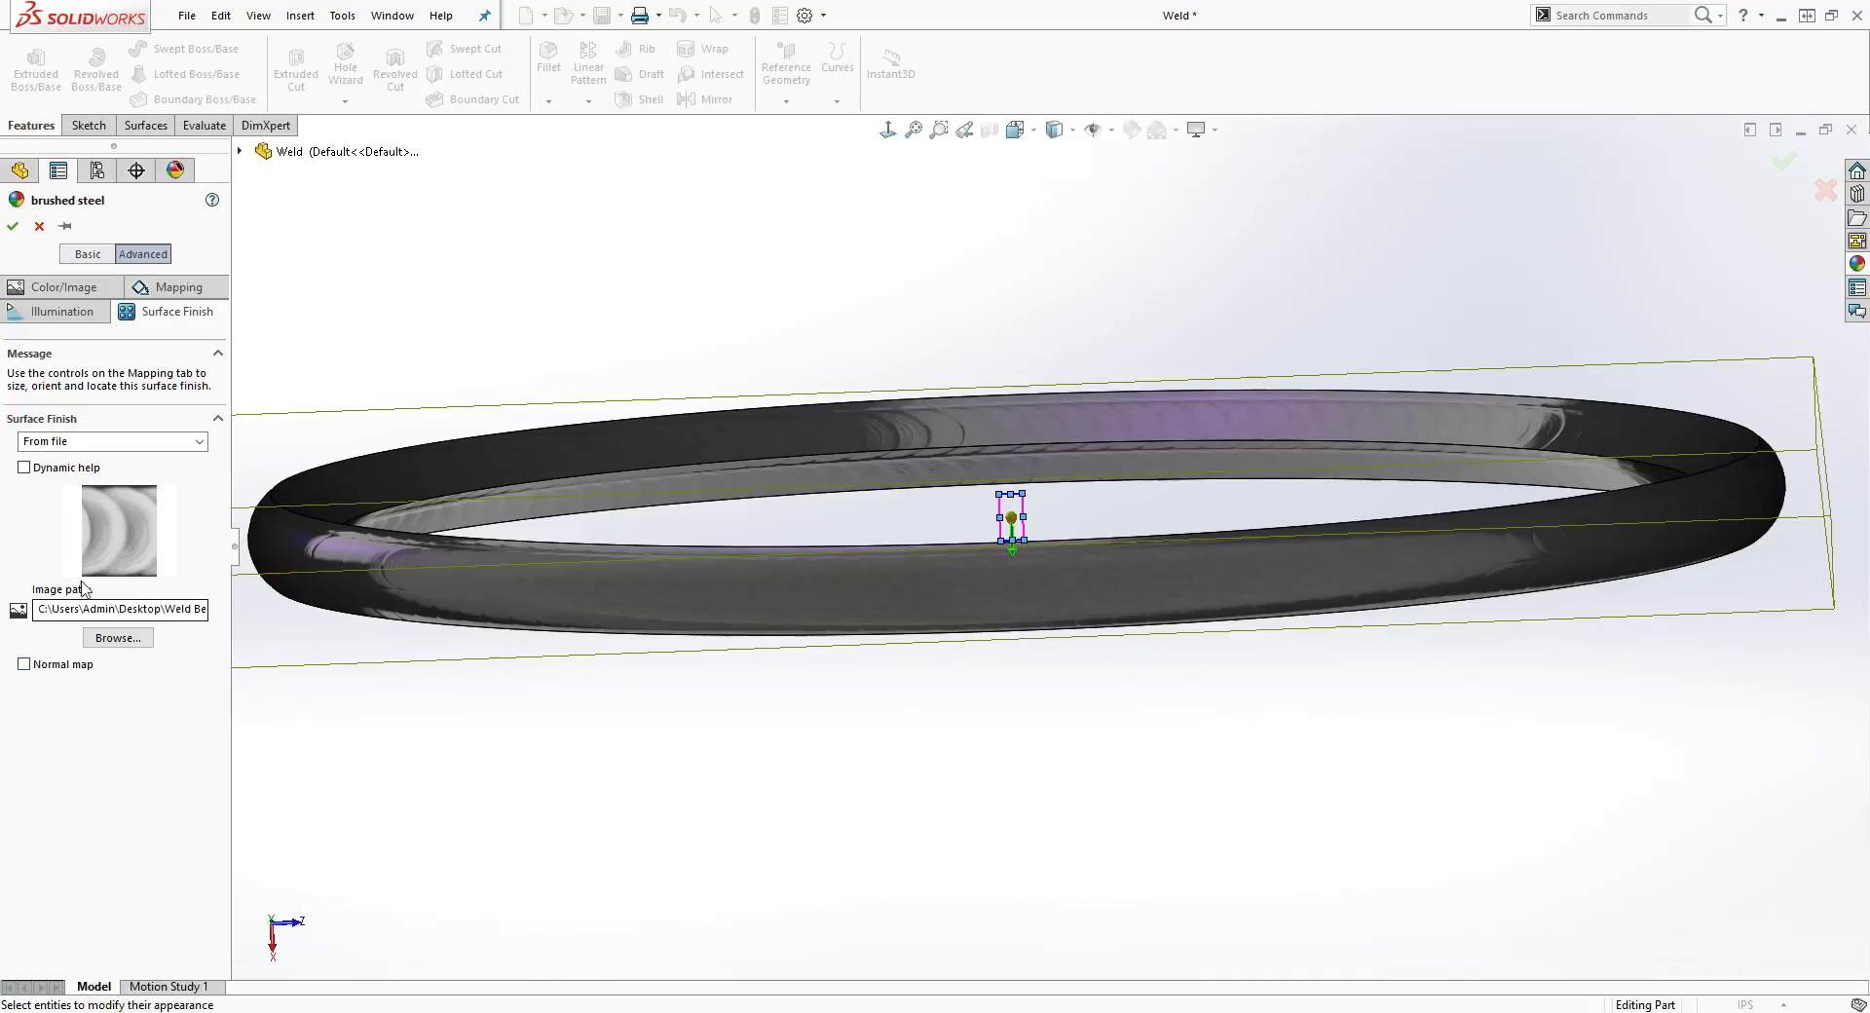
Show the appearance's Mapping settings: Cylindrical on Weld.SLDPRT, size 0.375in.
{"action": "left_click", "coordinate": [185, 291]}
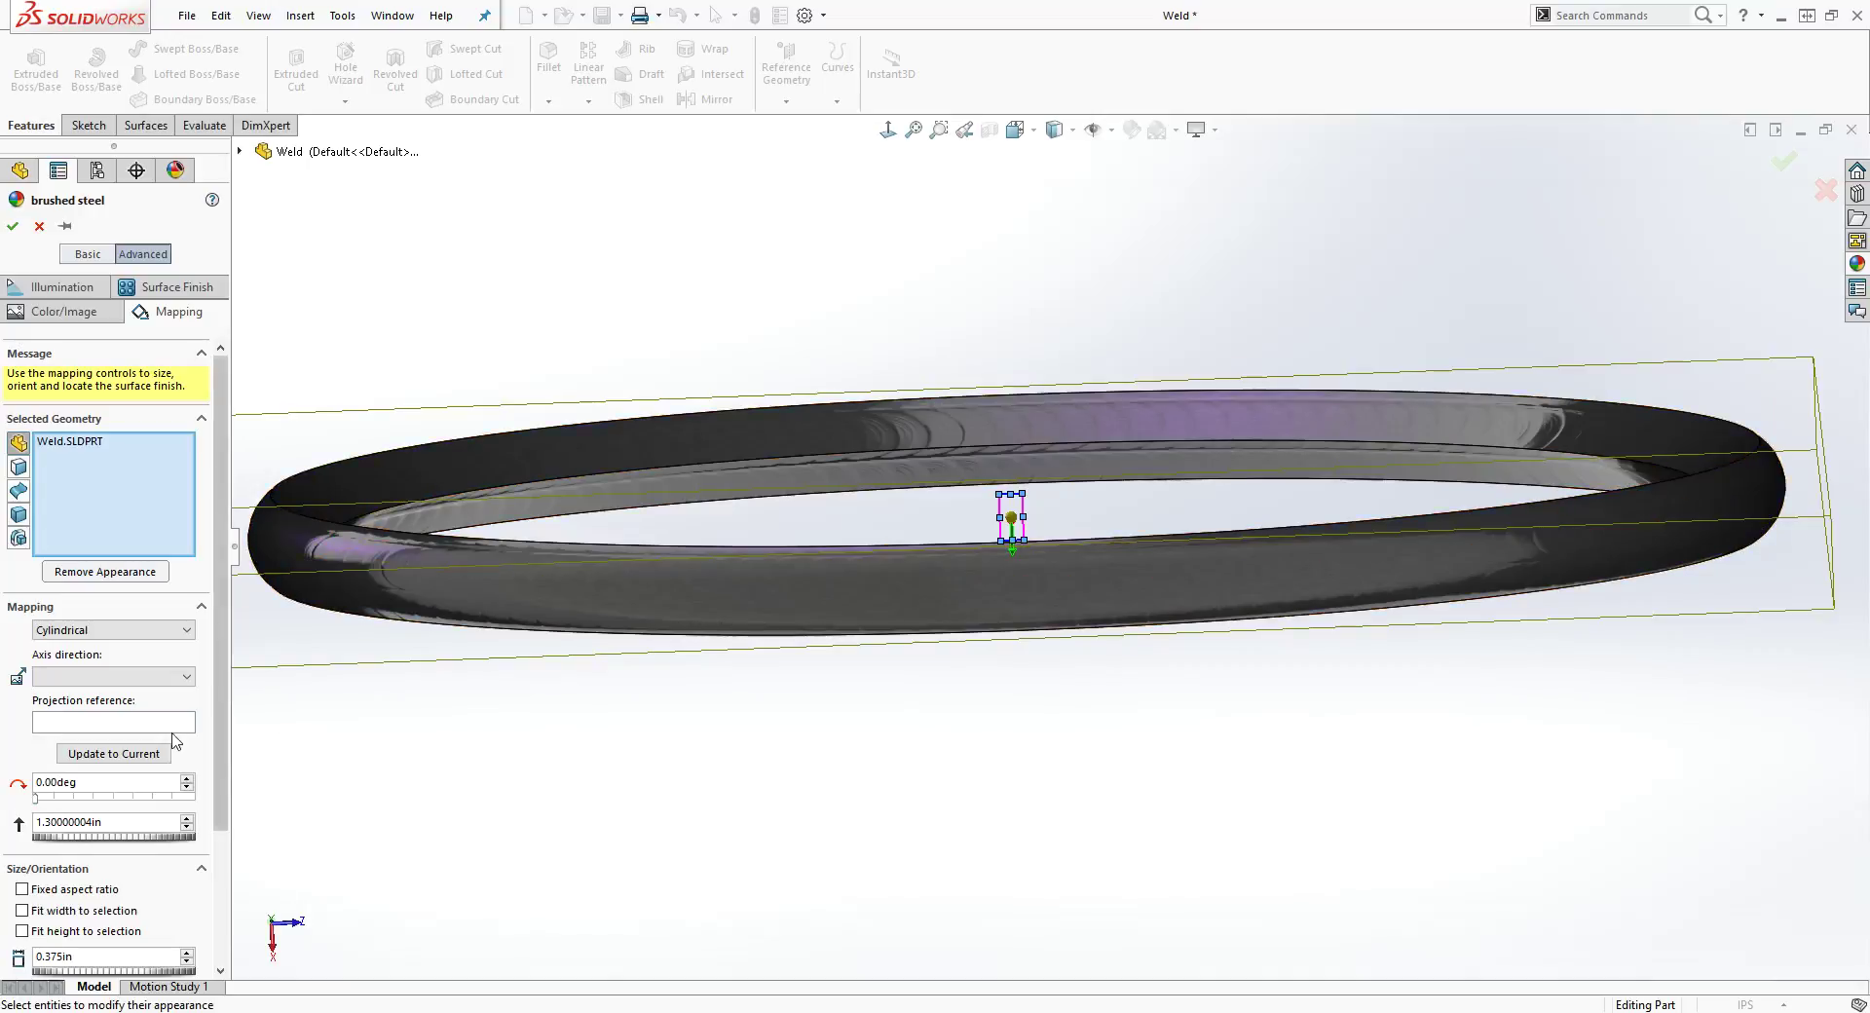
Keep Cylindrical mapping, inspect the ring from several angles, and accept the brushed steel appearance.
{"action": "left_click", "coordinate": [182, 634]}
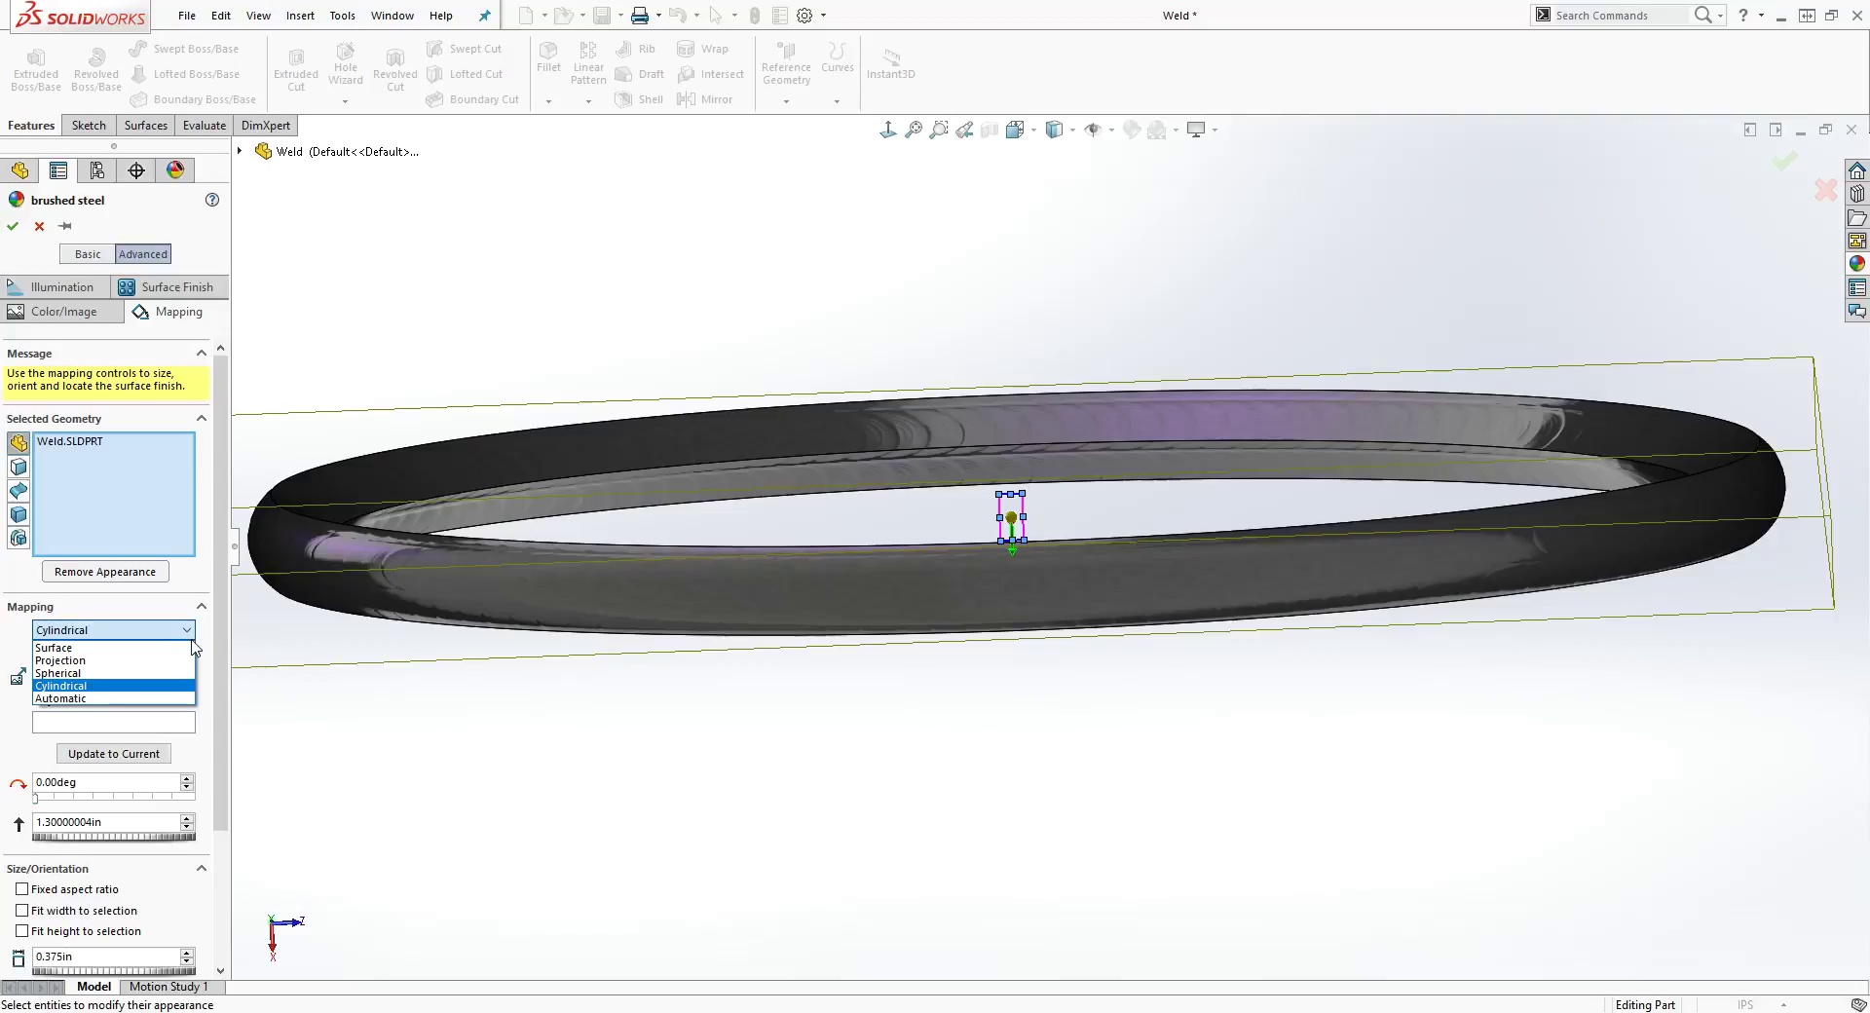
{"action": "left_click", "coordinate": [526, 801]}
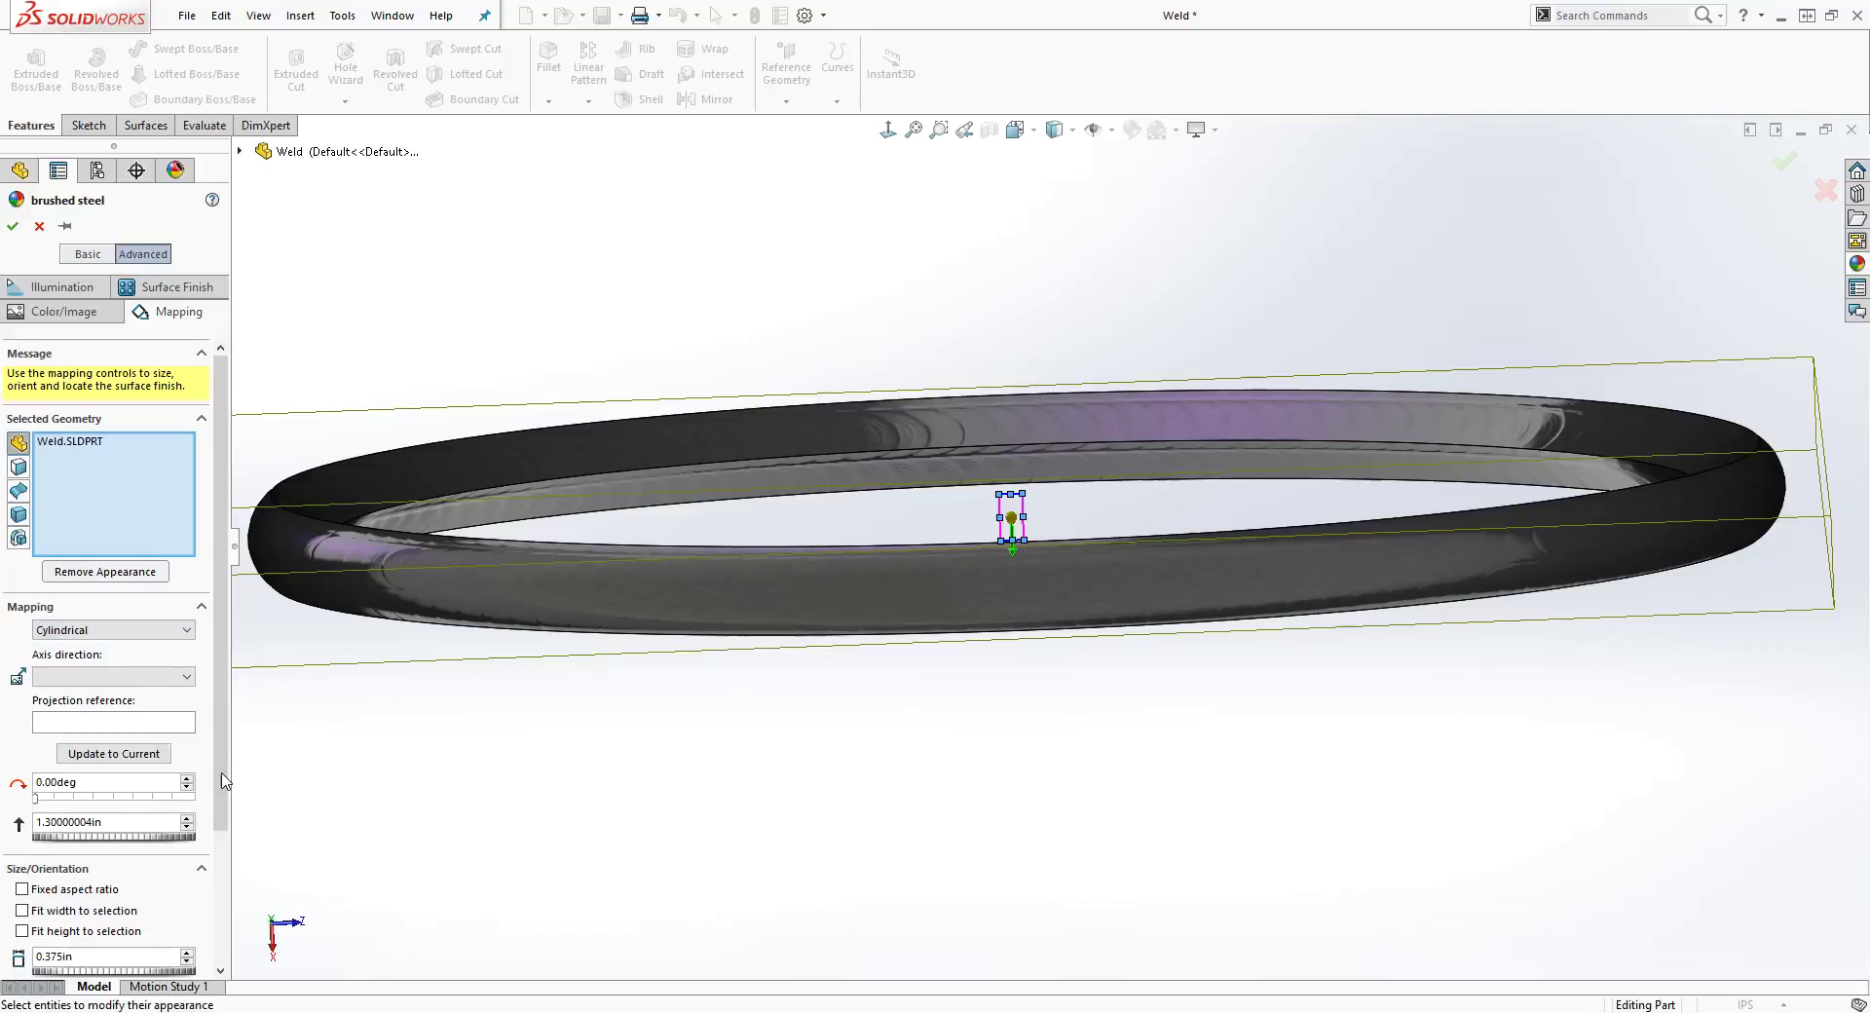
{"action": "scroll", "coordinate": [216, 786], "scroll_direction": "down", "scroll_amount": 3}
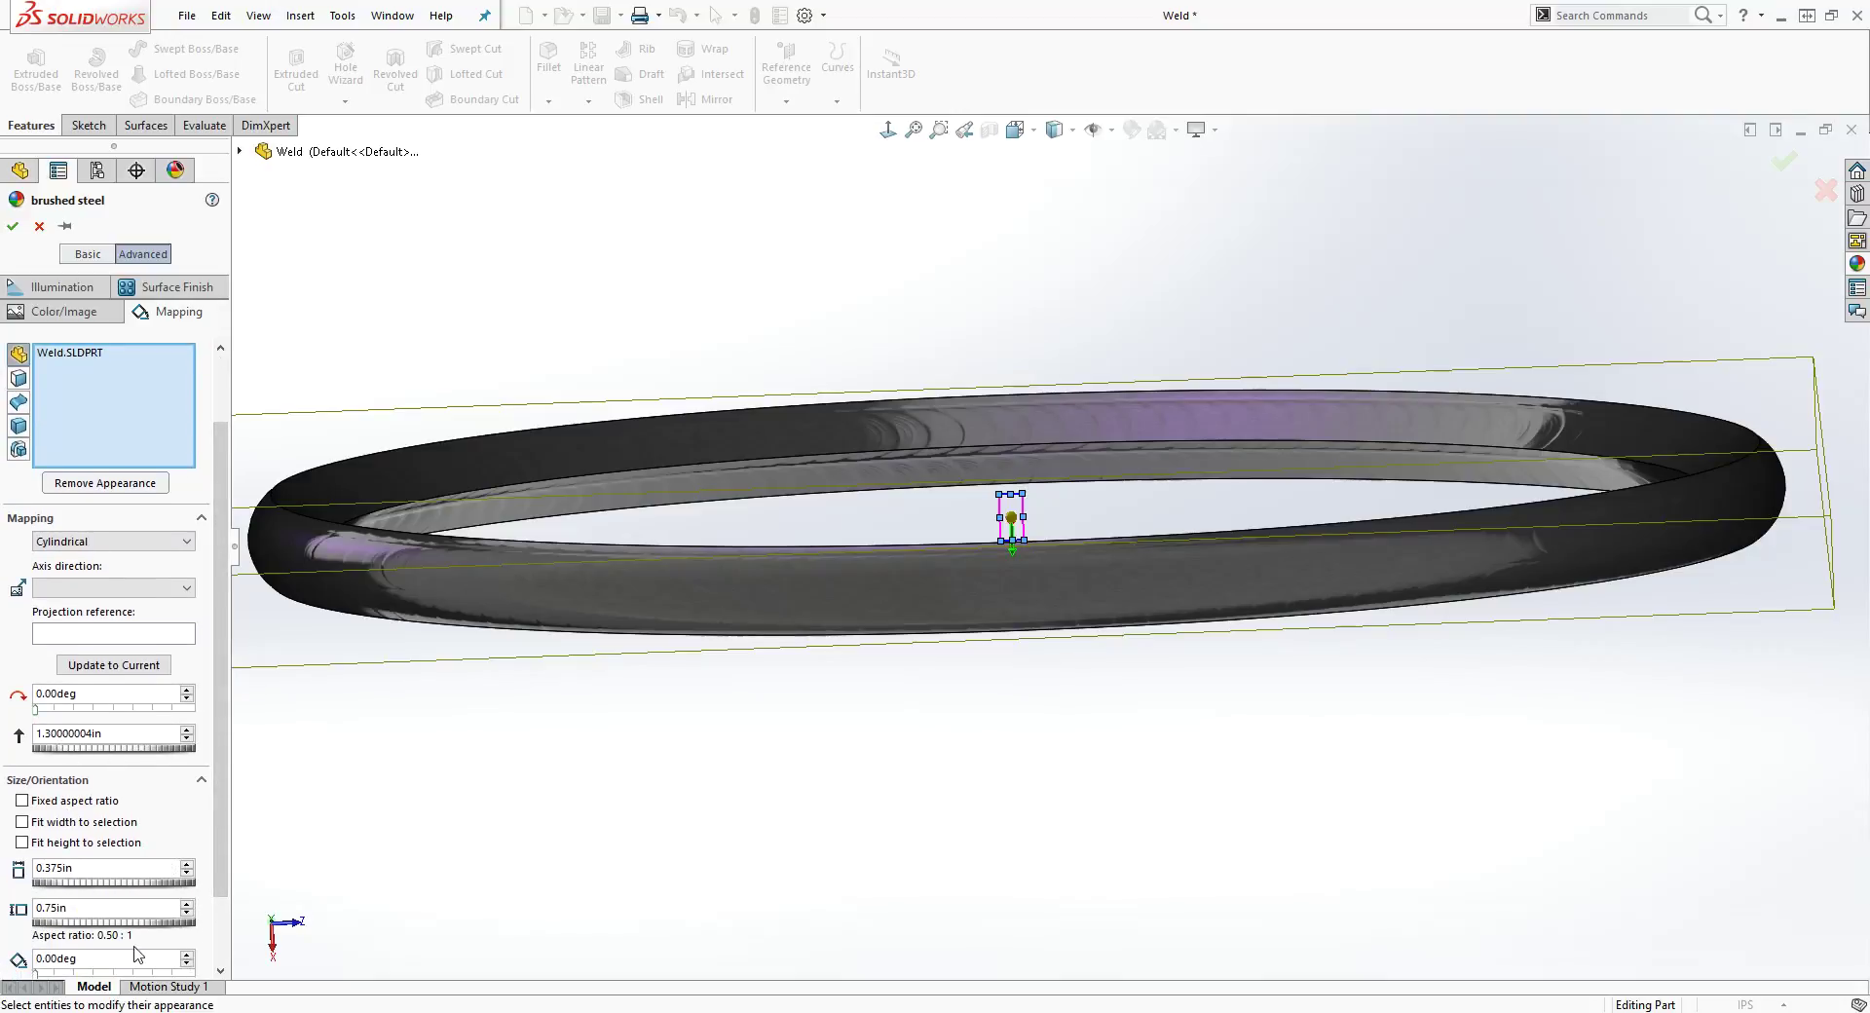
{"action": "left_click_drag", "start_coordinate": [215, 869], "coordinate": [223, 784]}
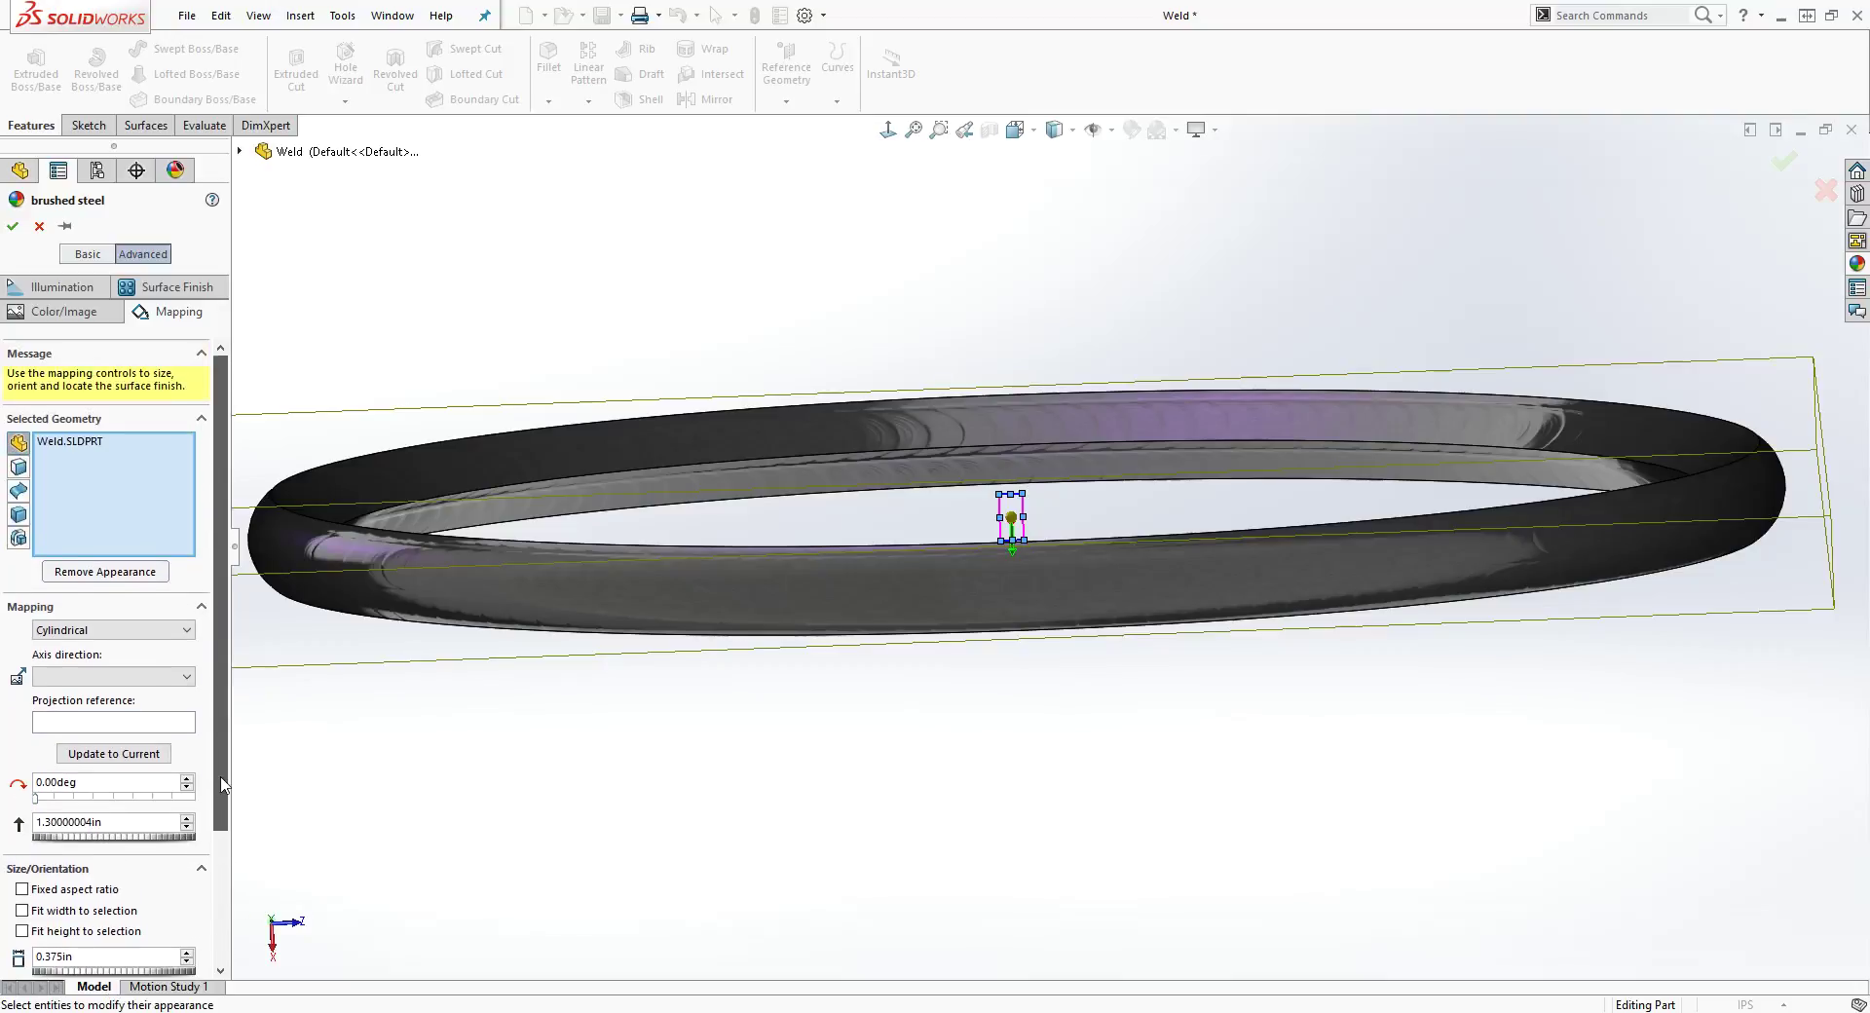
{"action": "scroll", "coordinate": [223, 784], "scroll_direction": "down", "scroll_amount": 1}
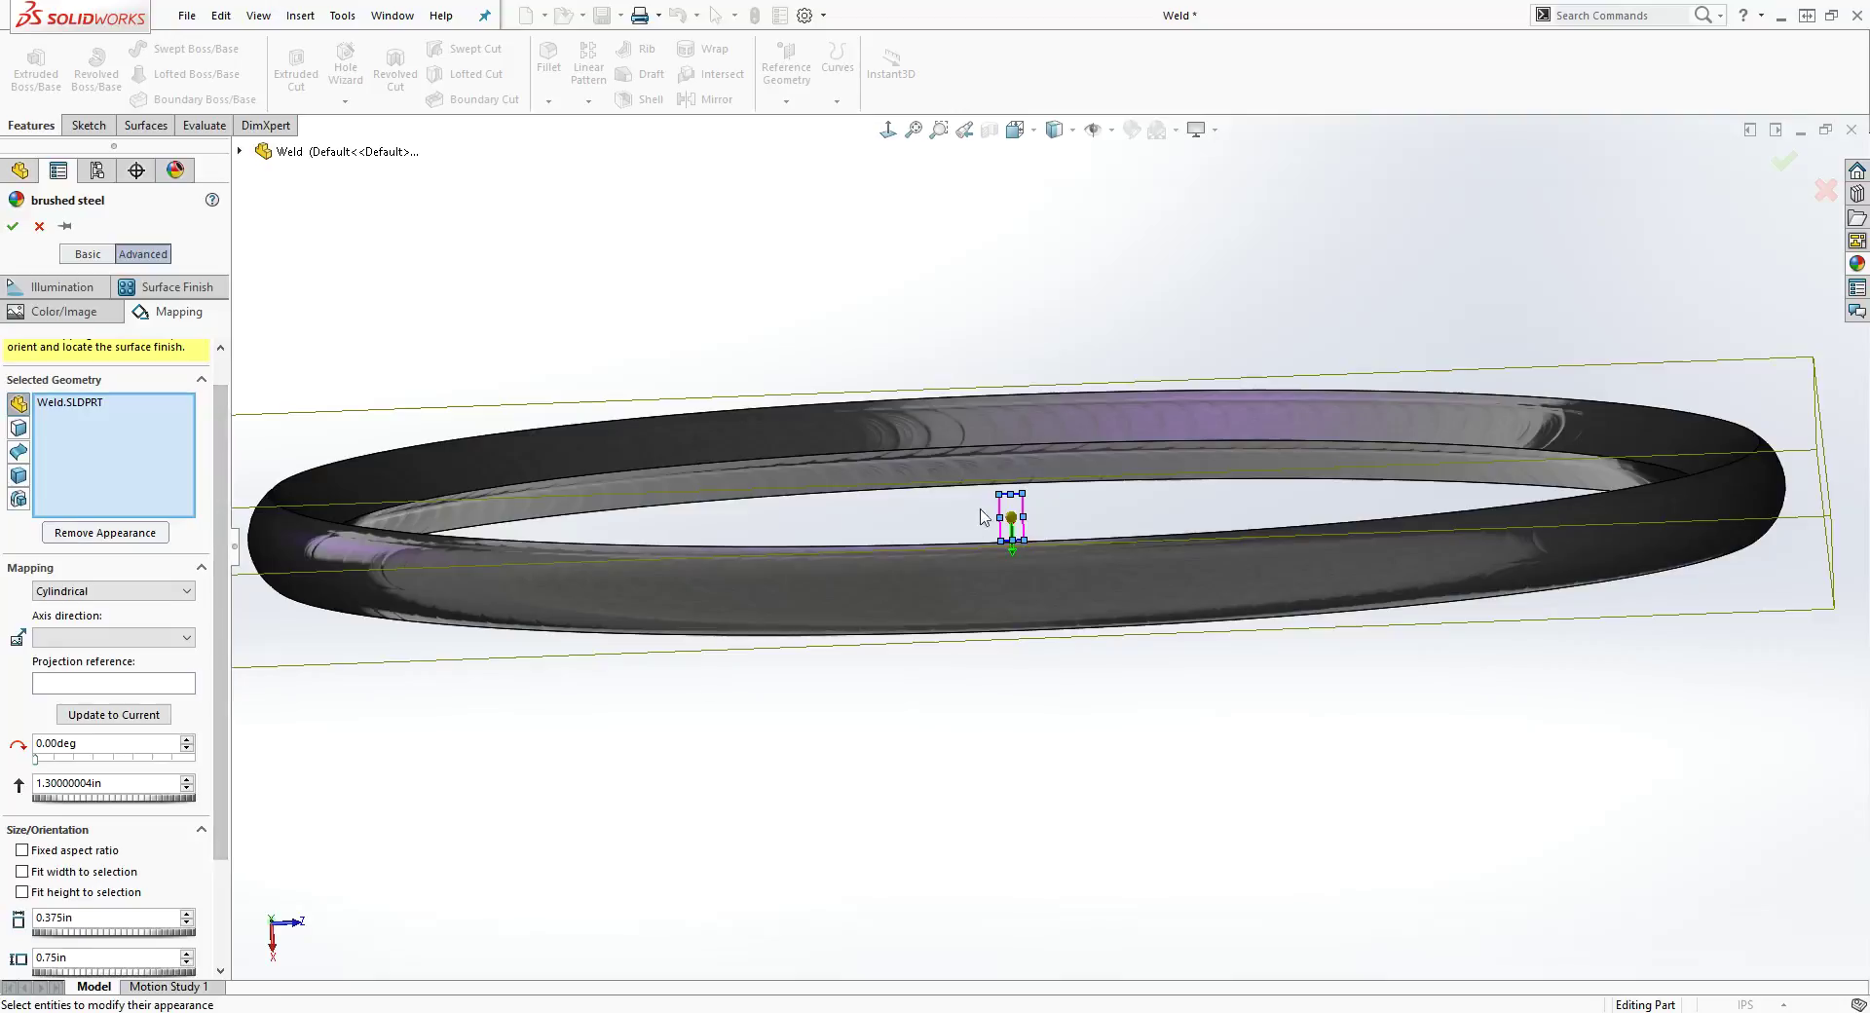
{"action": "scroll", "coordinate": [999, 469], "scroll_direction": "down", "scroll_amount": 2}
{"action": "middle_click_drag", "start_coordinate": [999, 469], "coordinate": [1014, 755]}
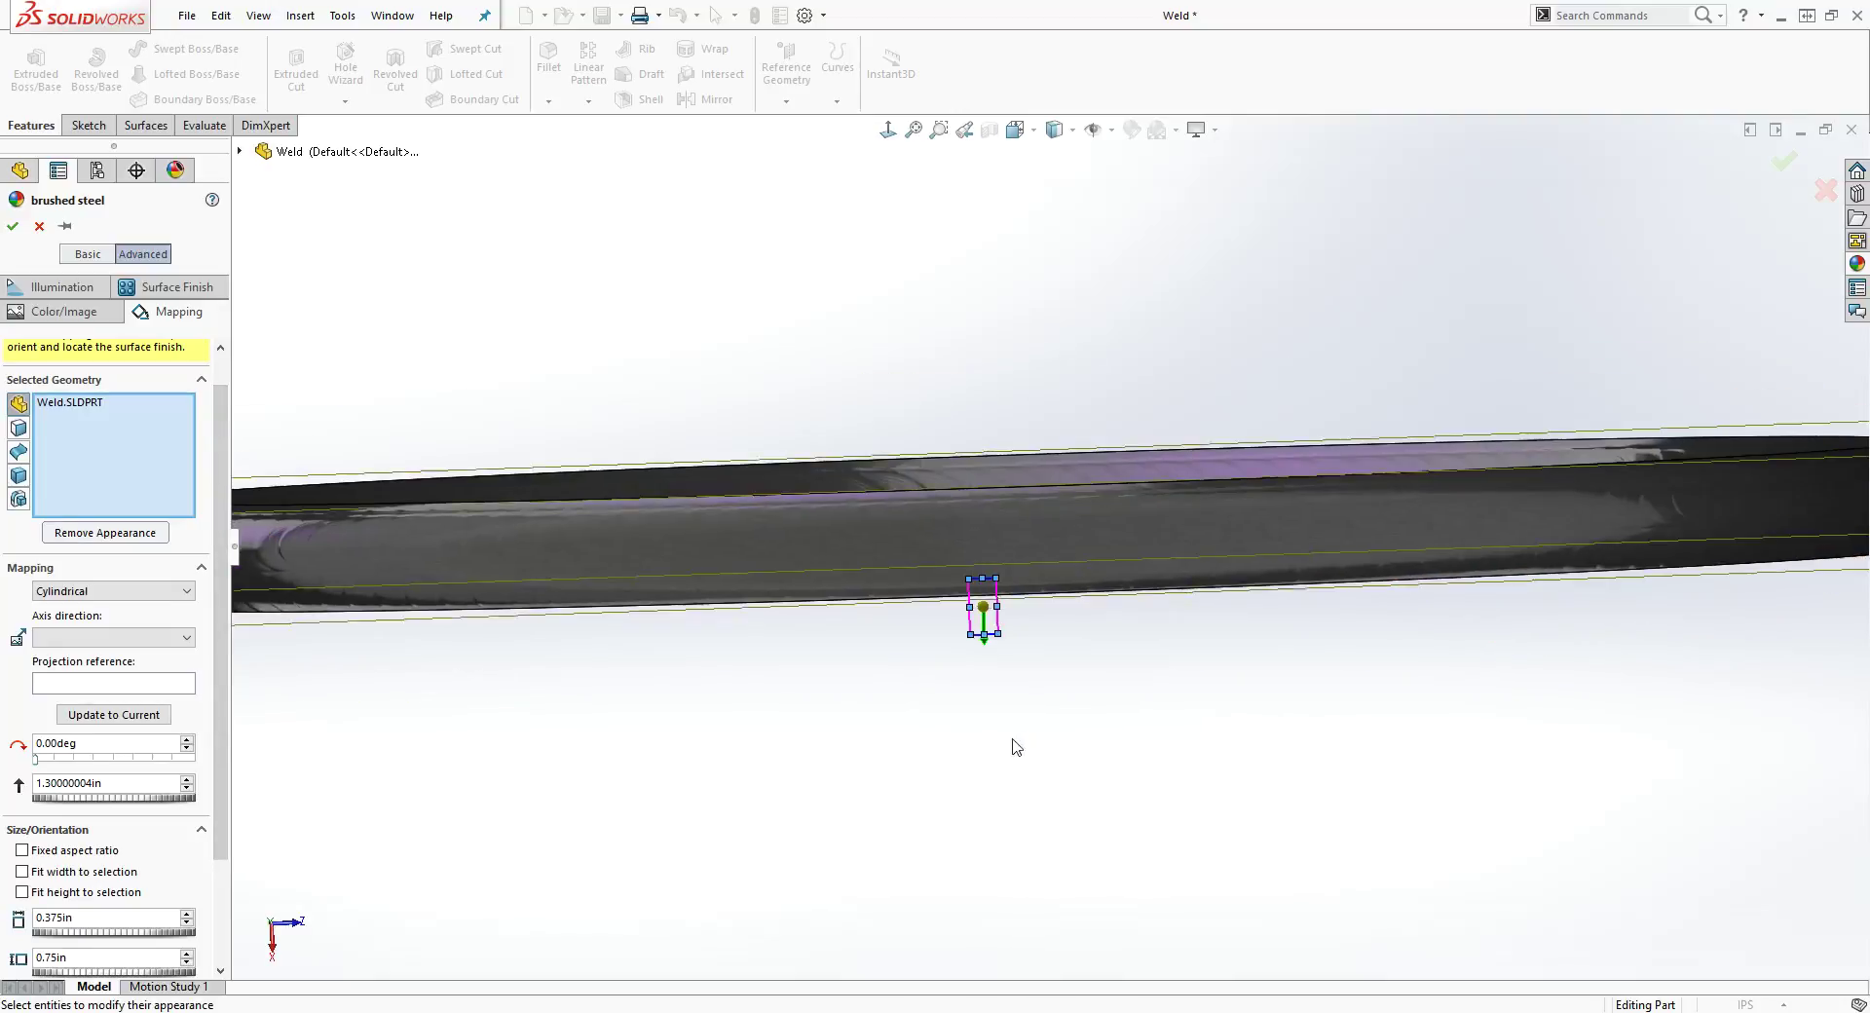
{"action": "scroll", "coordinate": [968, 619], "scroll_direction": "down", "scroll_amount": 3}
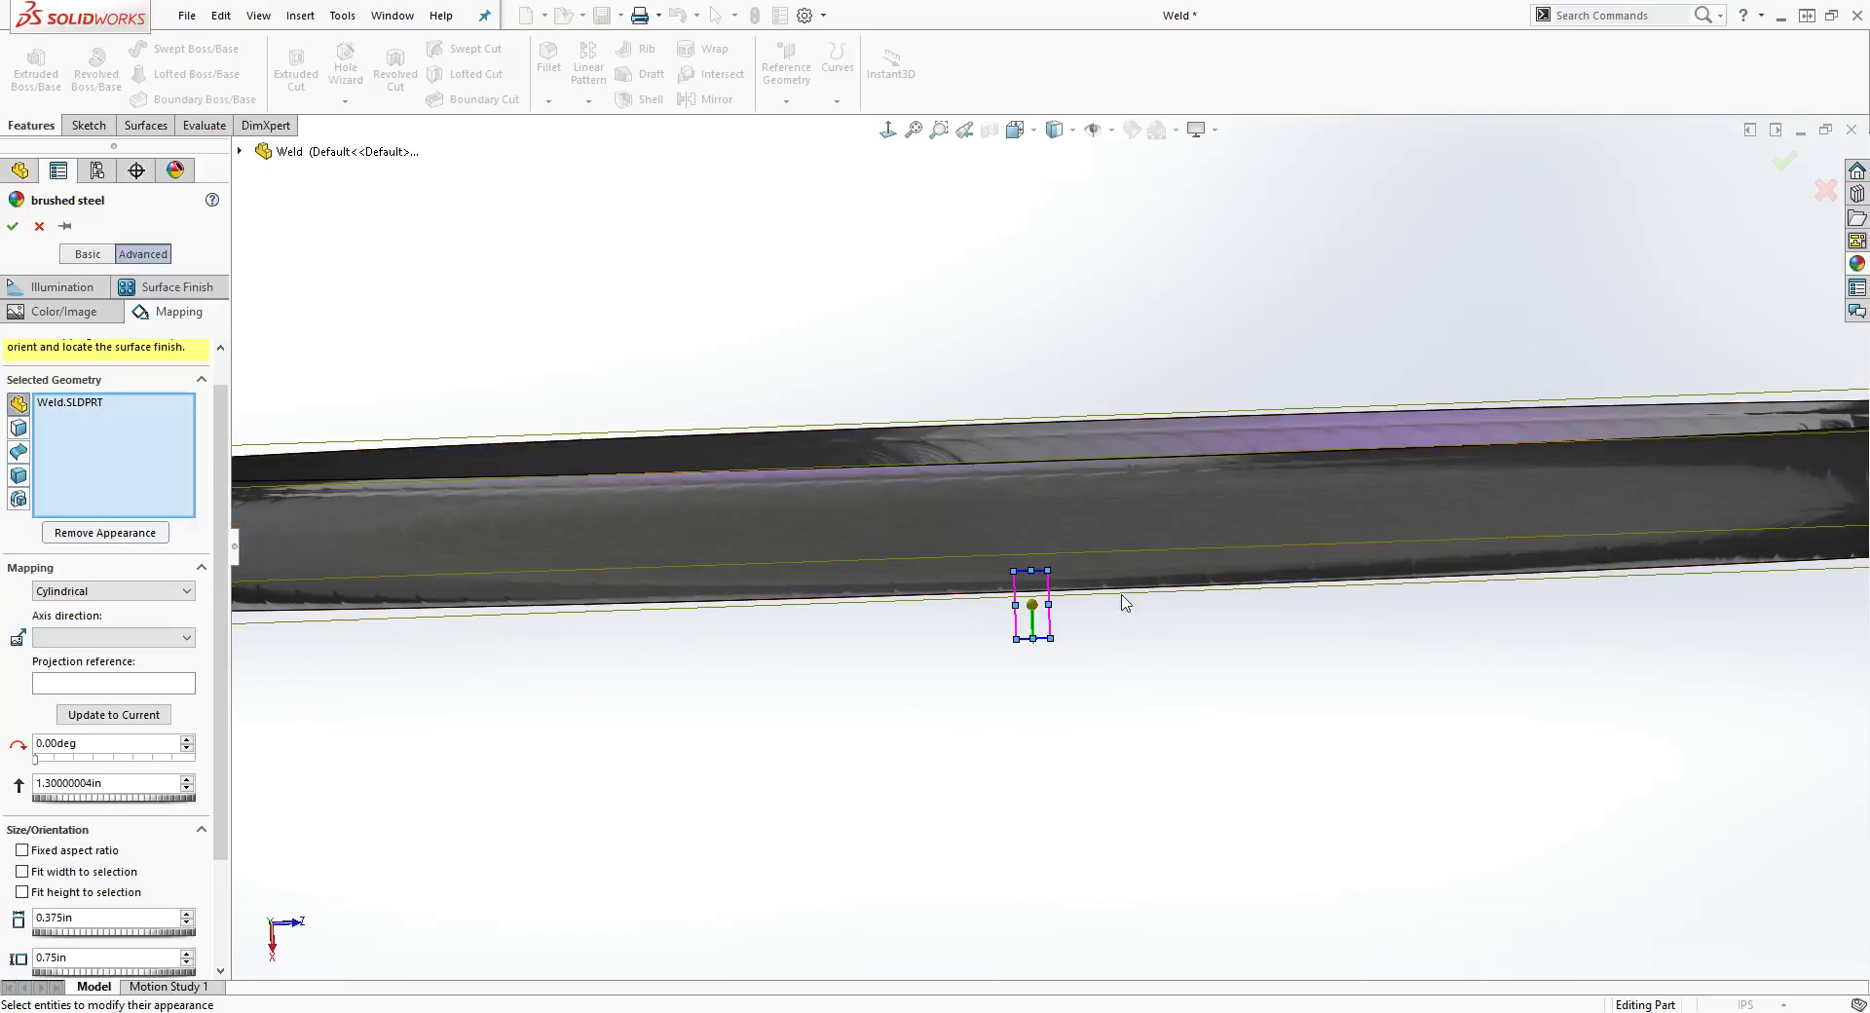
{"action": "middle_click_drag", "start_coordinate": [944, 684], "coordinate": [763, 388]}
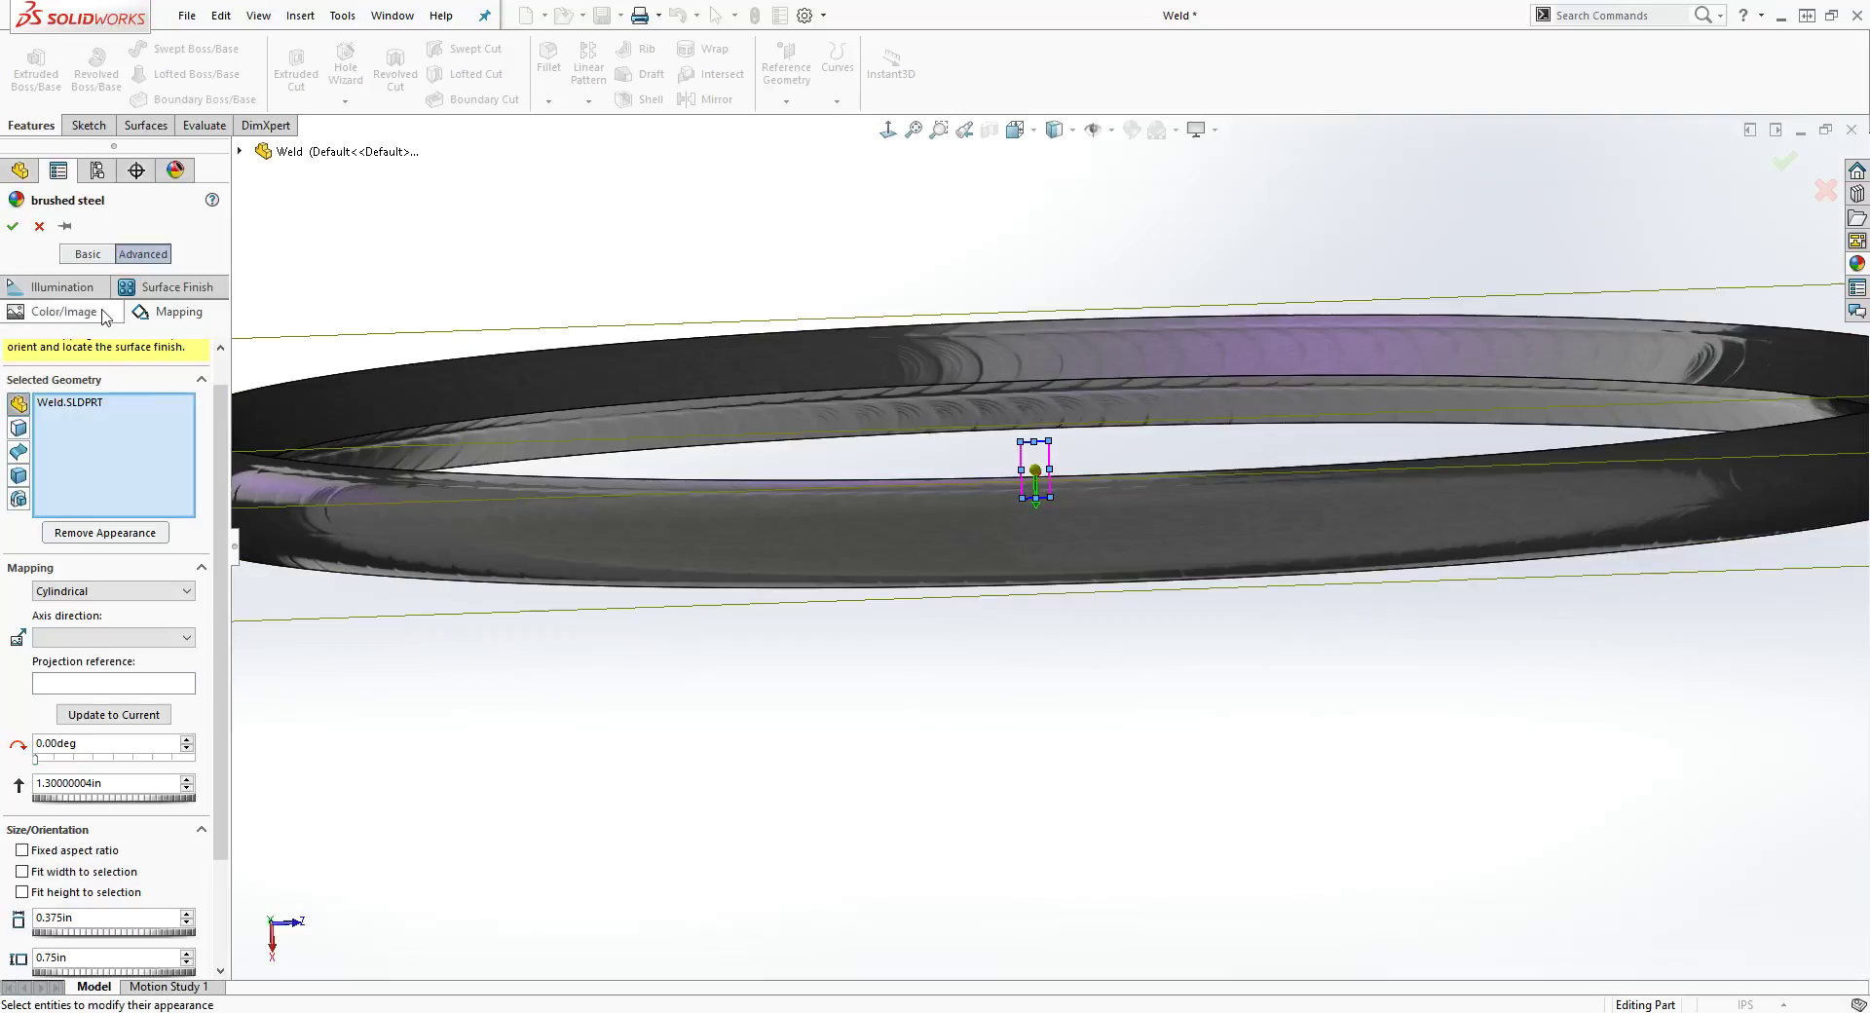
{"action": "left_click", "coordinate": [39, 225]}
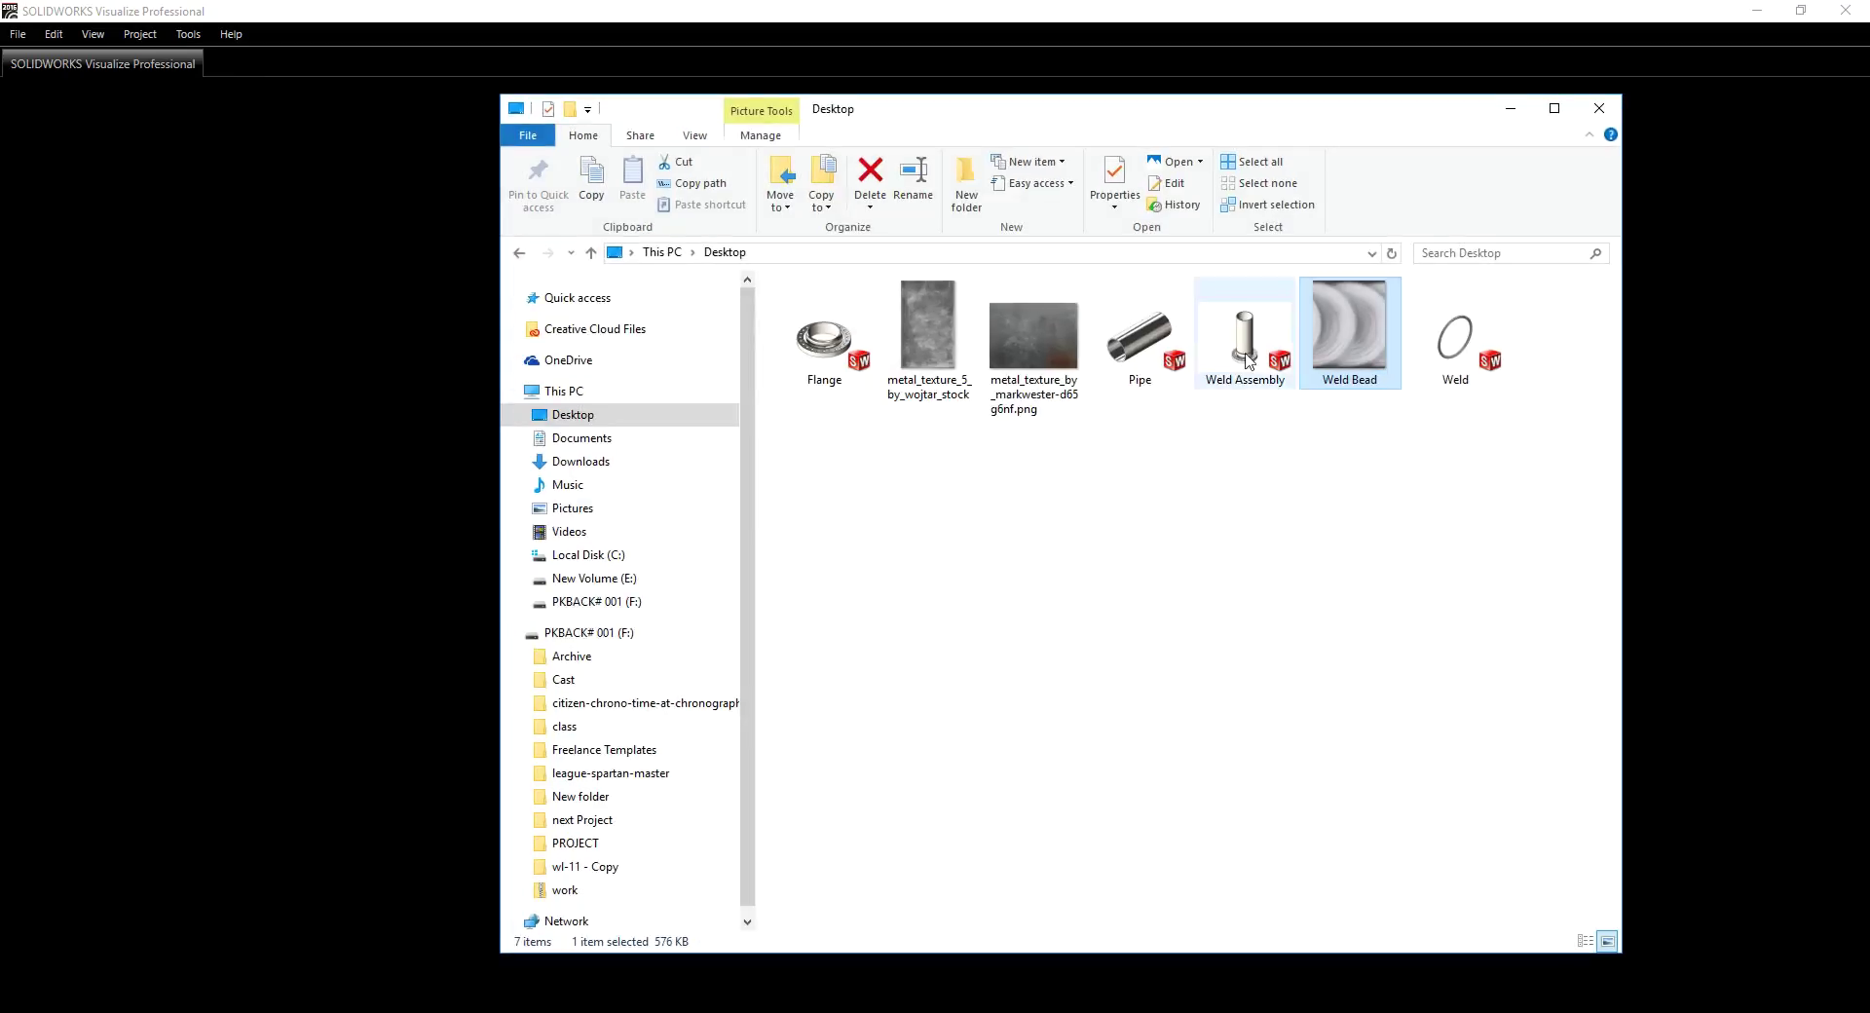
Drag Weld Assembly.SLDASM from the Desktop into Visualize's viewport and move File Explorer aside.
{"action": "left_click", "coordinate": [1246, 343]}
{"action": "left_click_drag", "start_coordinate": [1246, 343], "coordinate": [311, 425]}
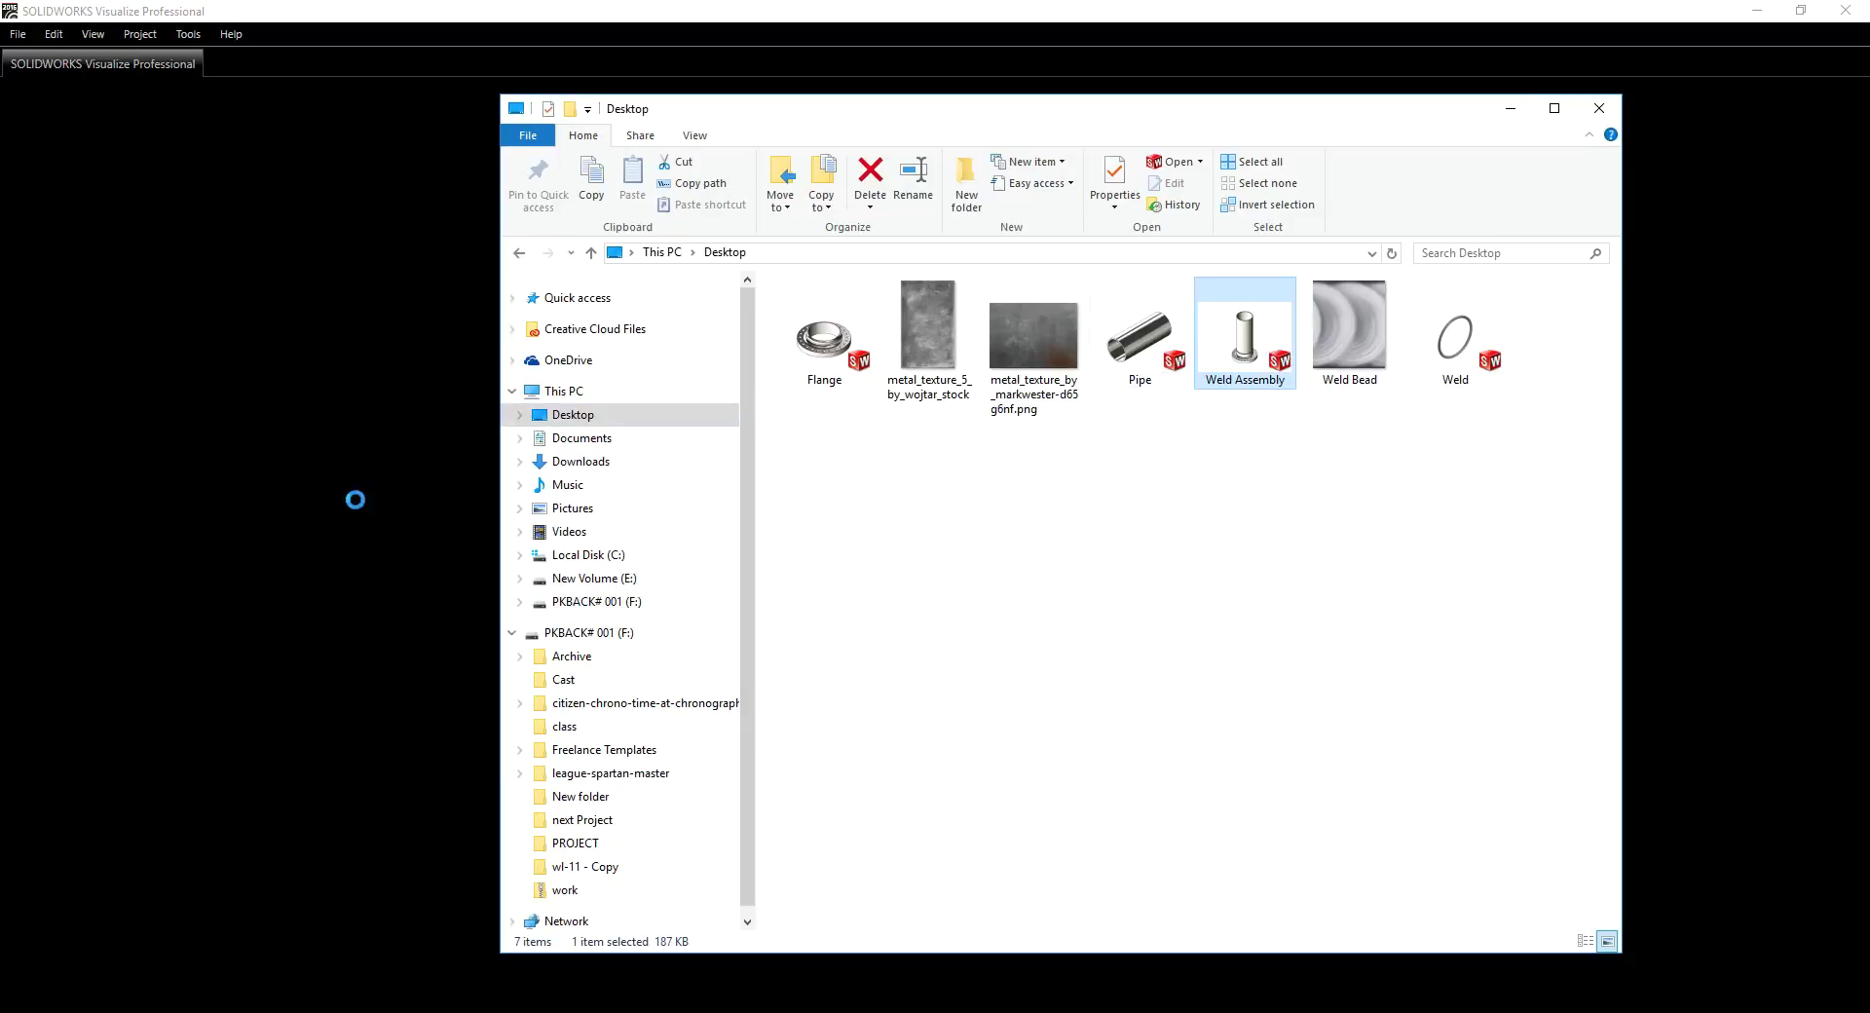
{"action": "left_click", "coordinate": [1510, 108]}
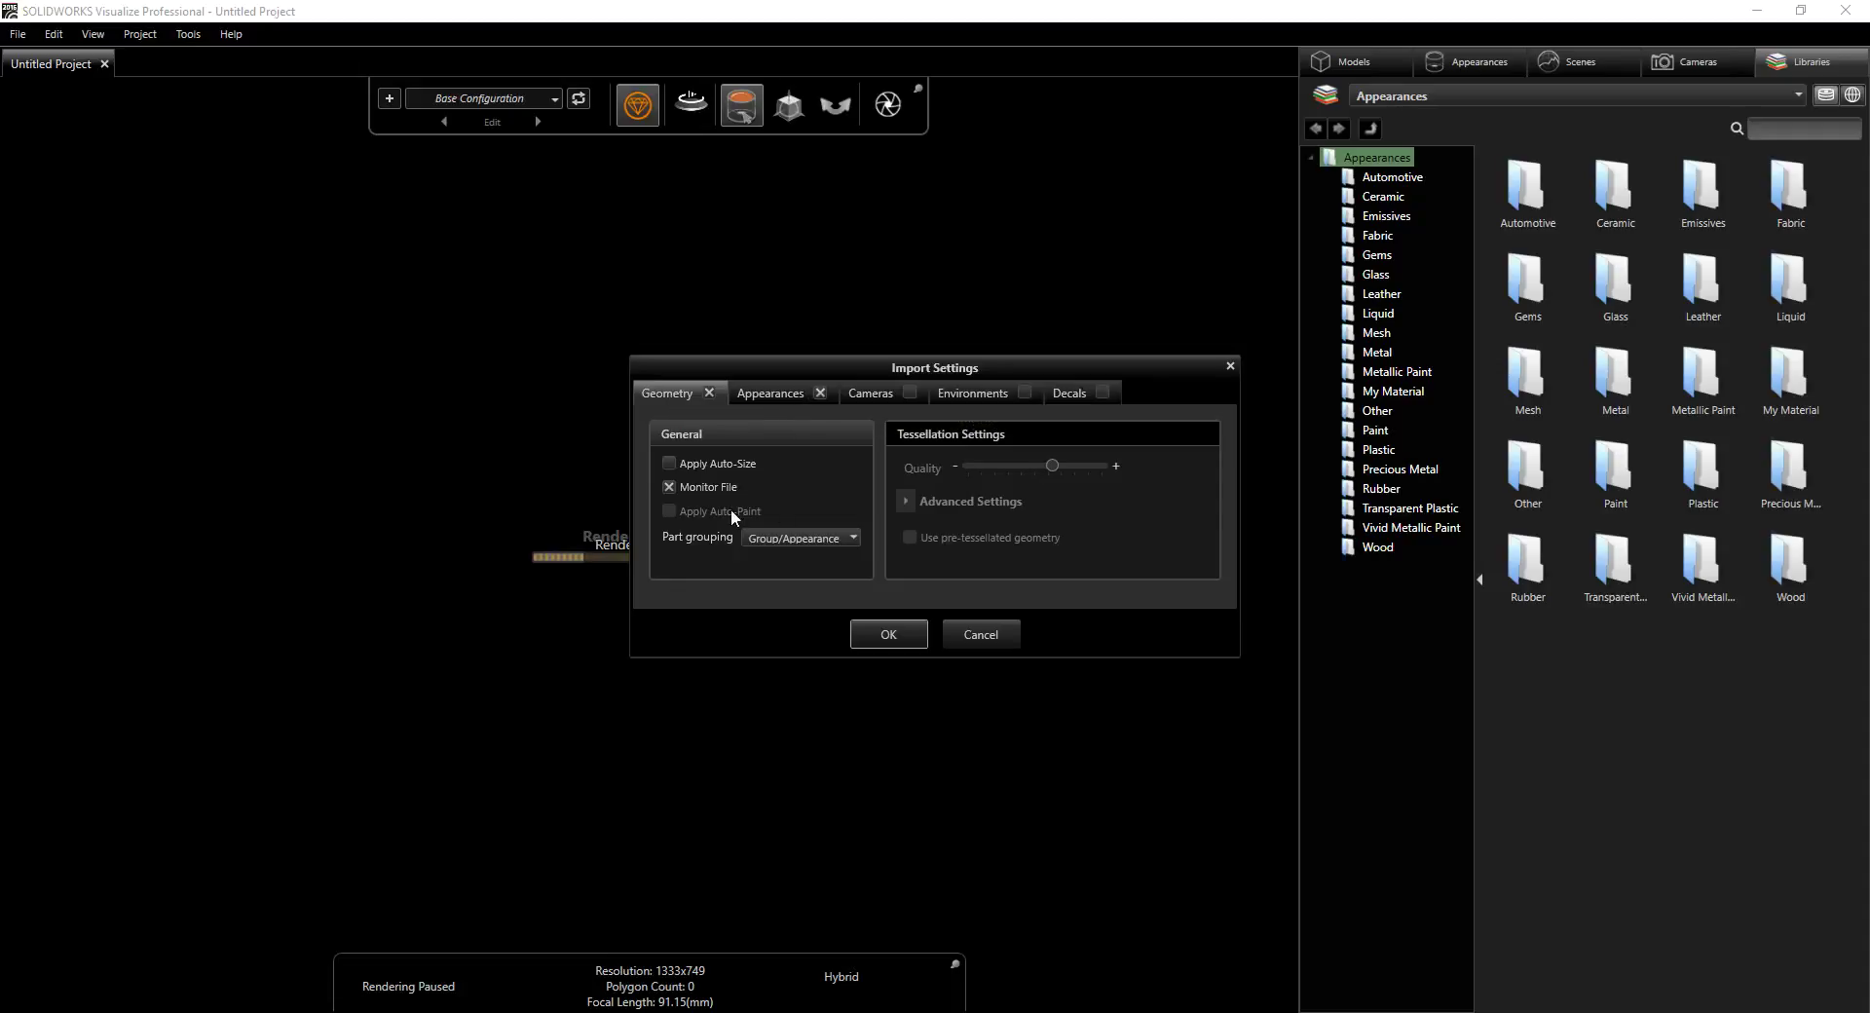
Import the weld assembly keeping Group/Appearance as the part grouping.
{"action": "left_click", "coordinate": [853, 538]}
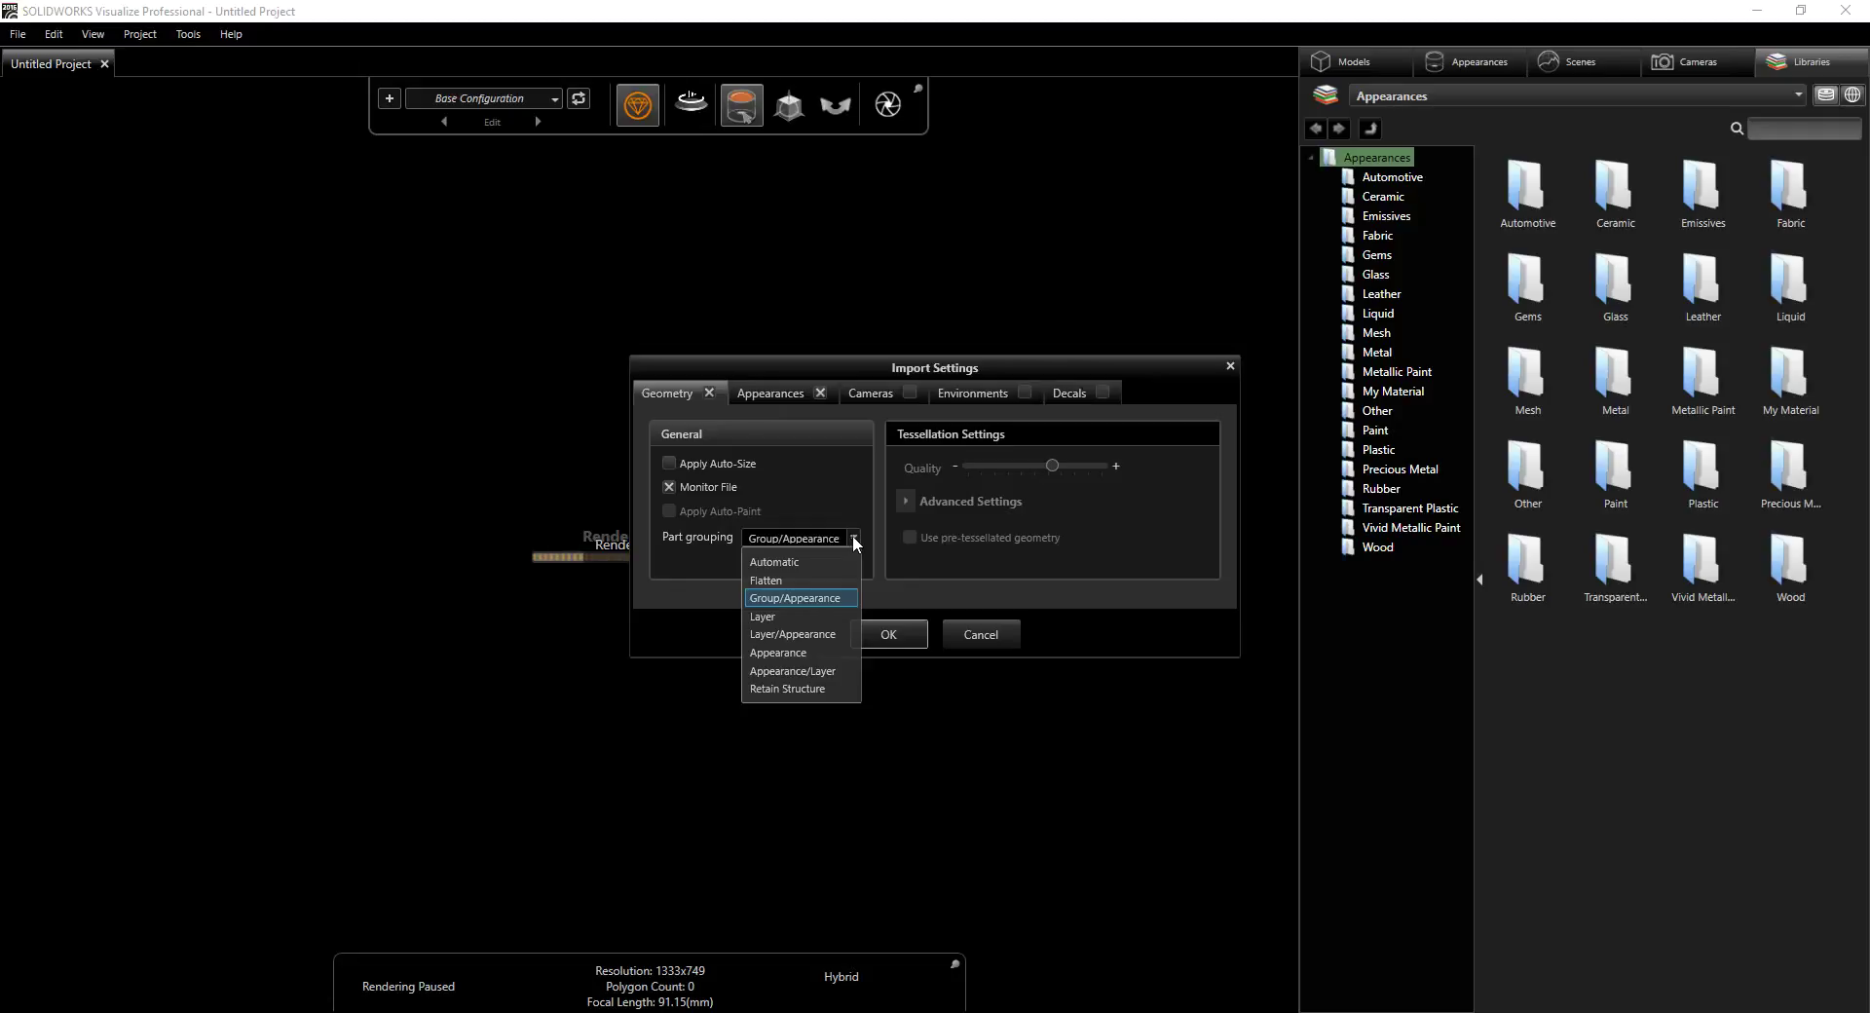
{"action": "left_click", "coordinate": [820, 598]}
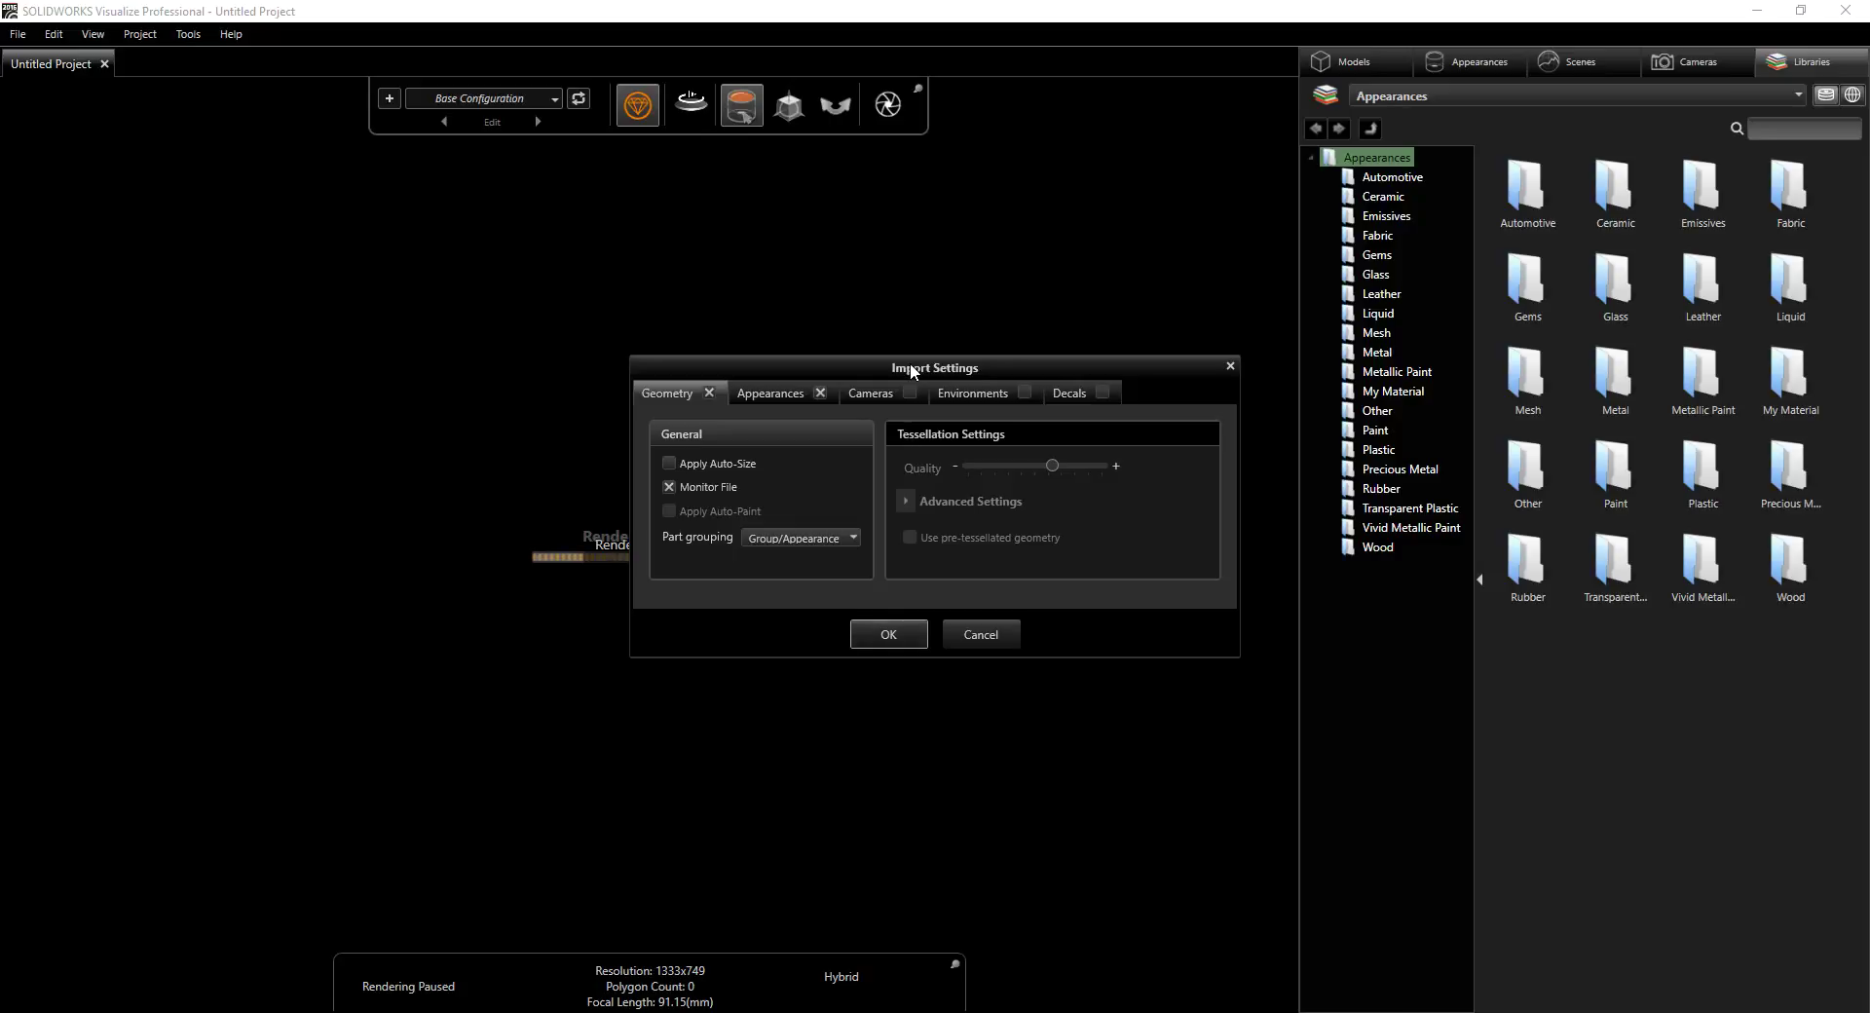
{"action": "left_click", "coordinate": [881, 633]}
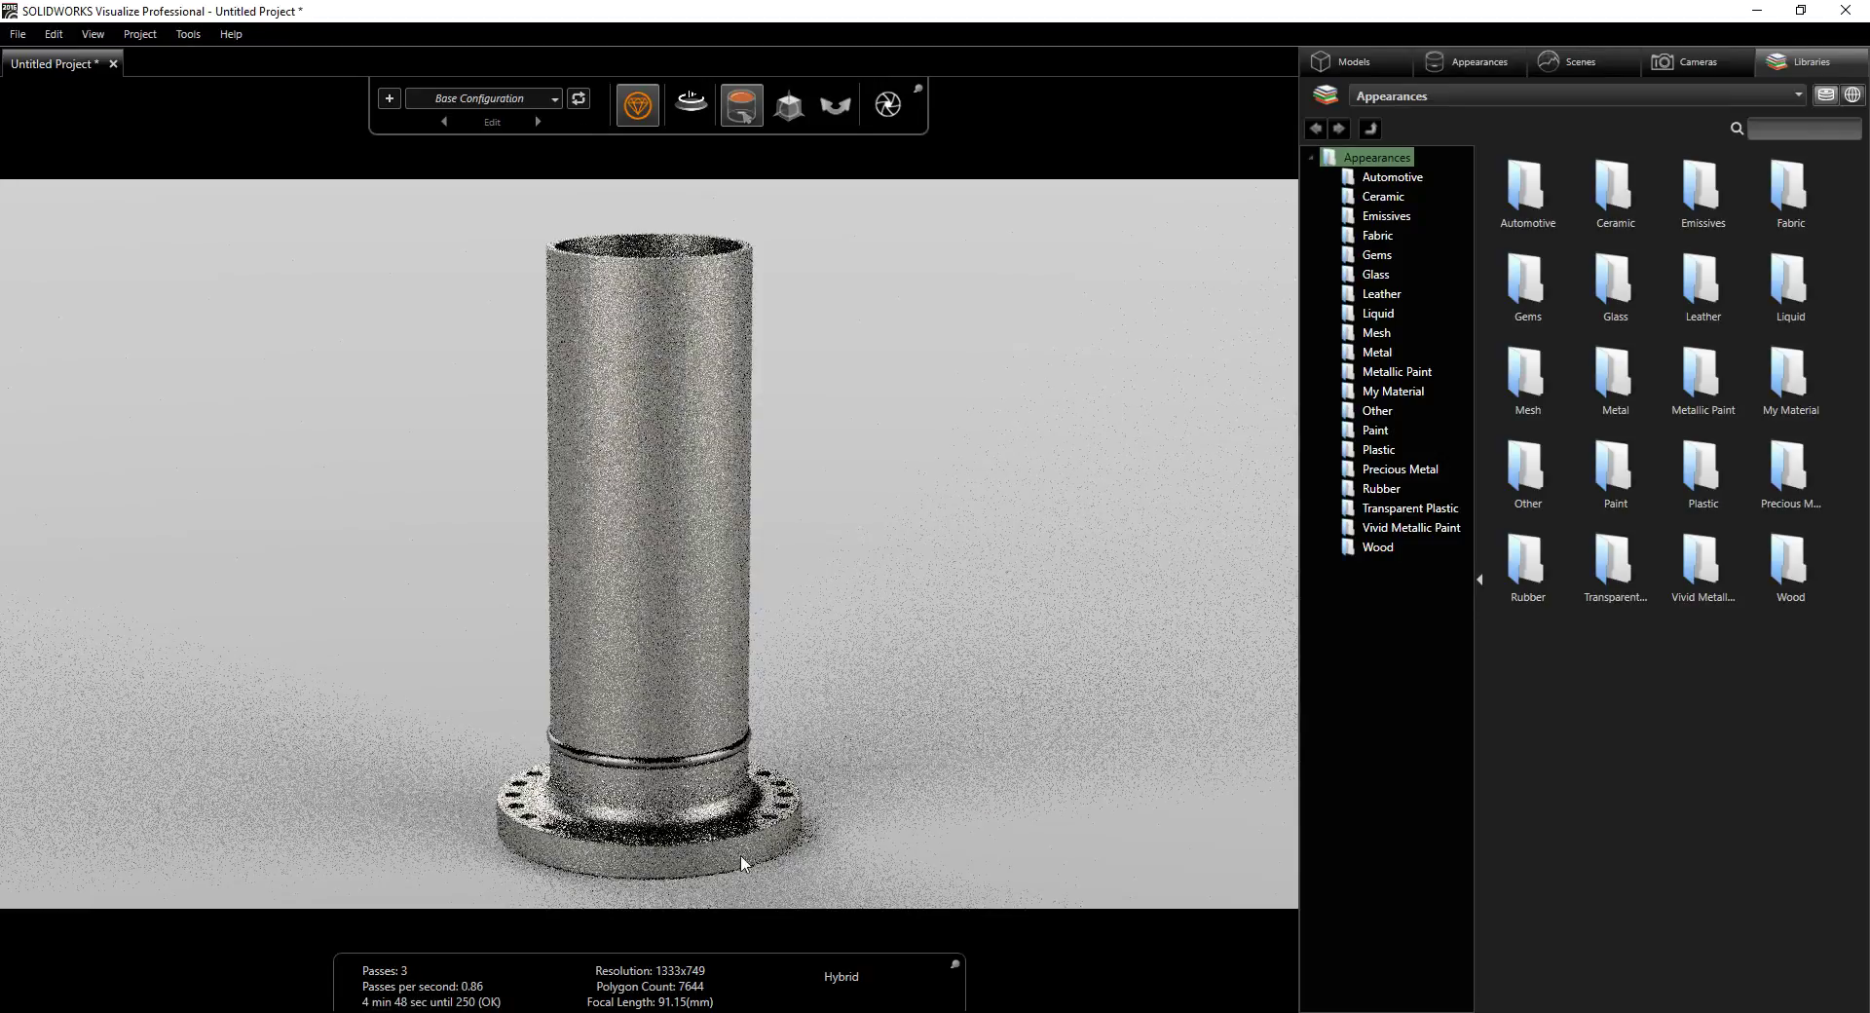
Switch the viewport to the fast preview render mode.
{"action": "mouse_move", "coordinate": [644, 107]}
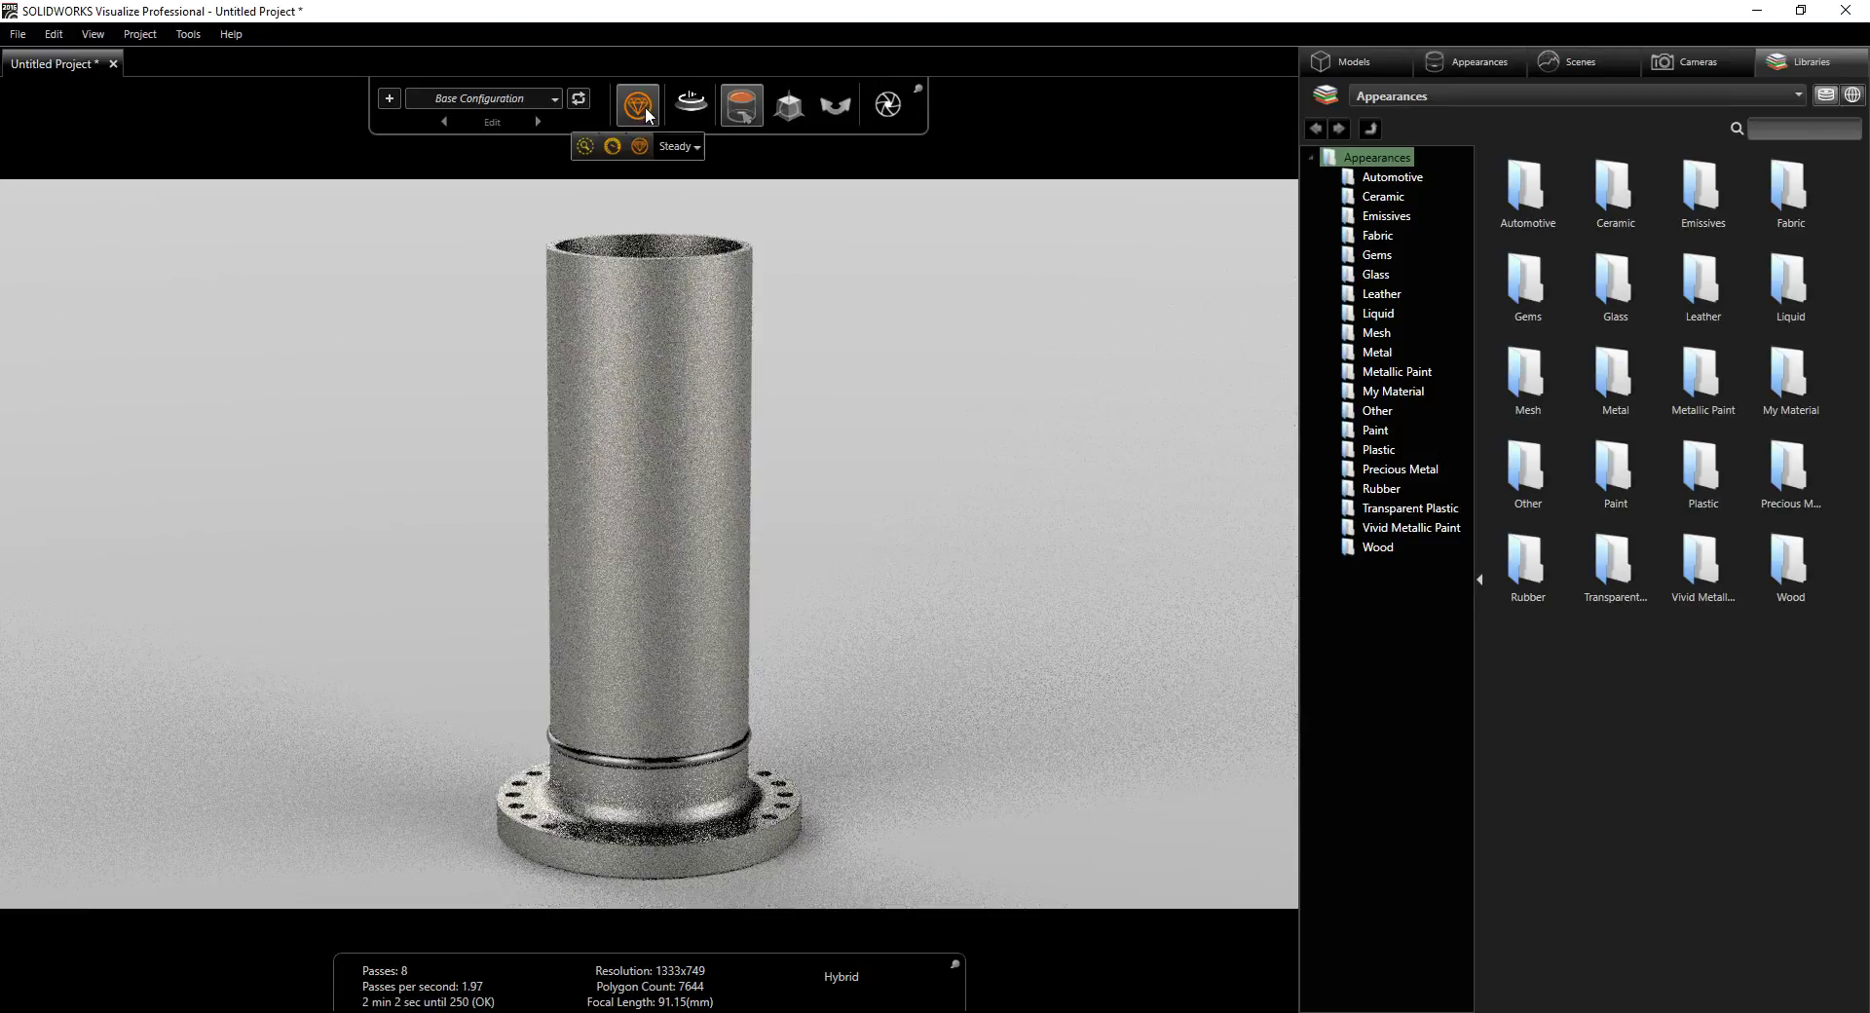
{"action": "left_click", "coordinate": [585, 146]}
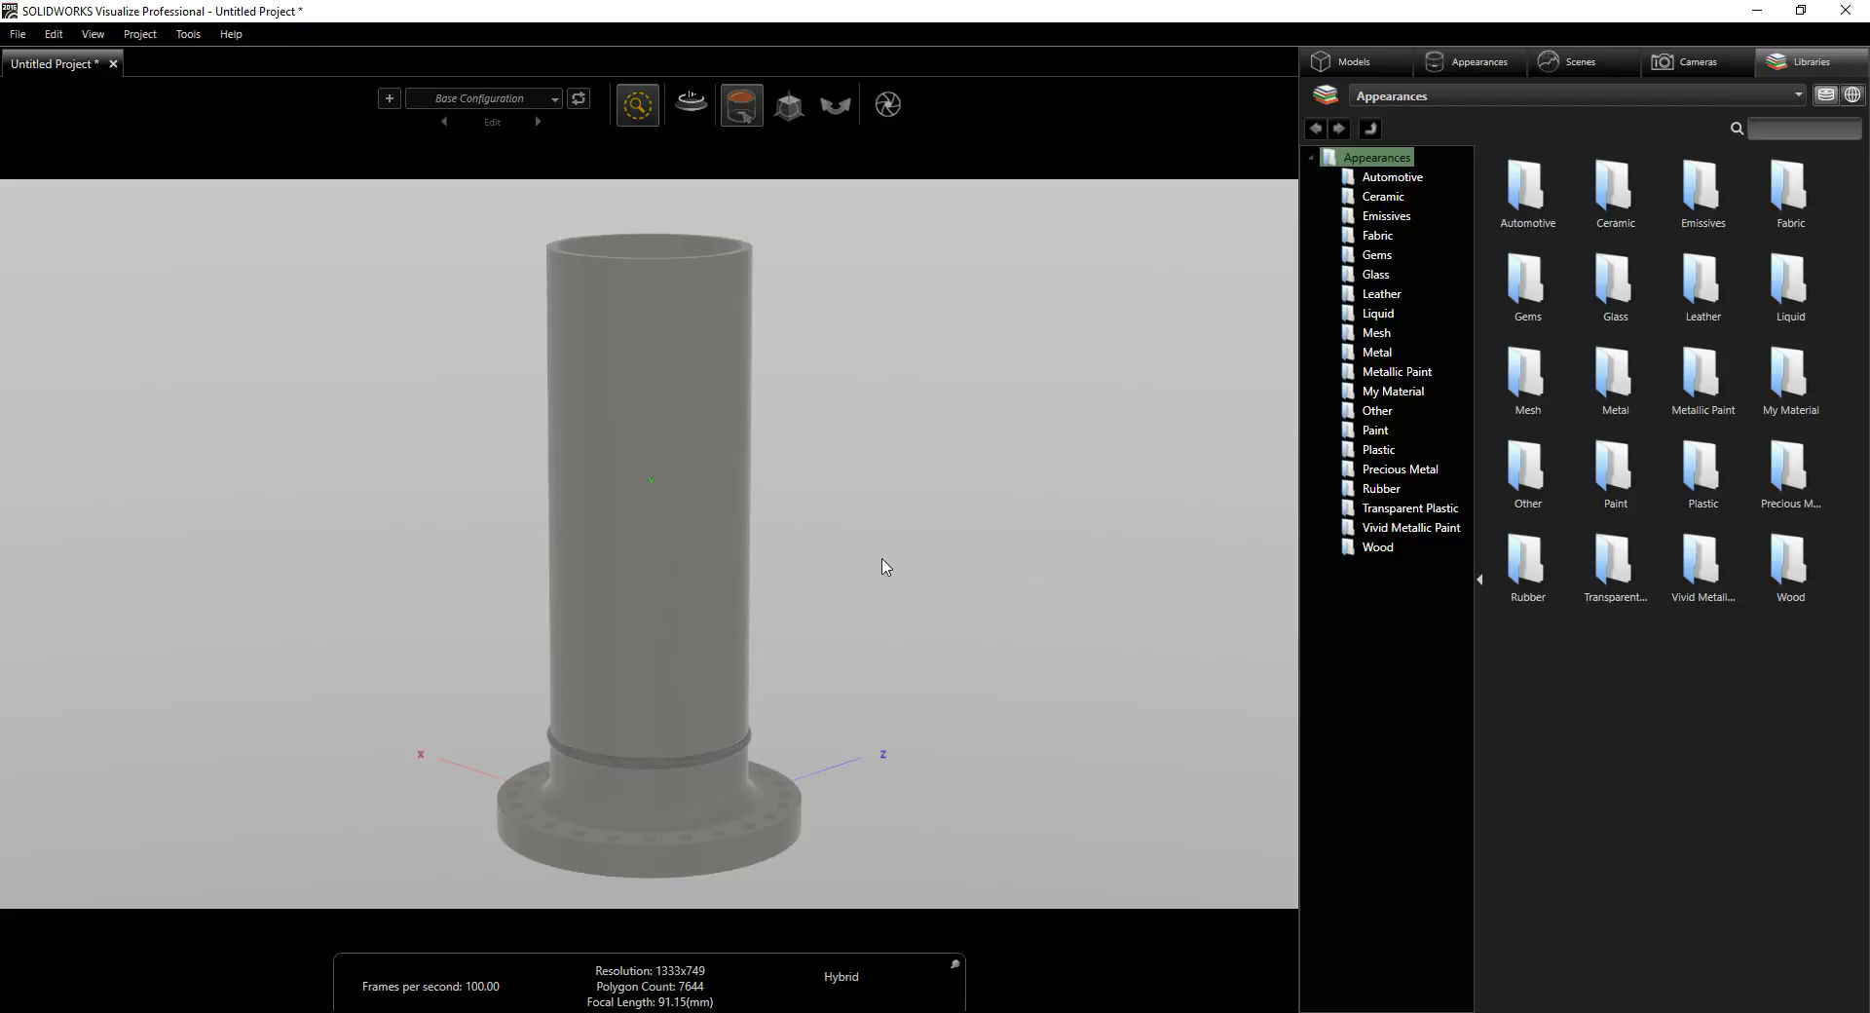
{"action": "key", "text": "alt"}
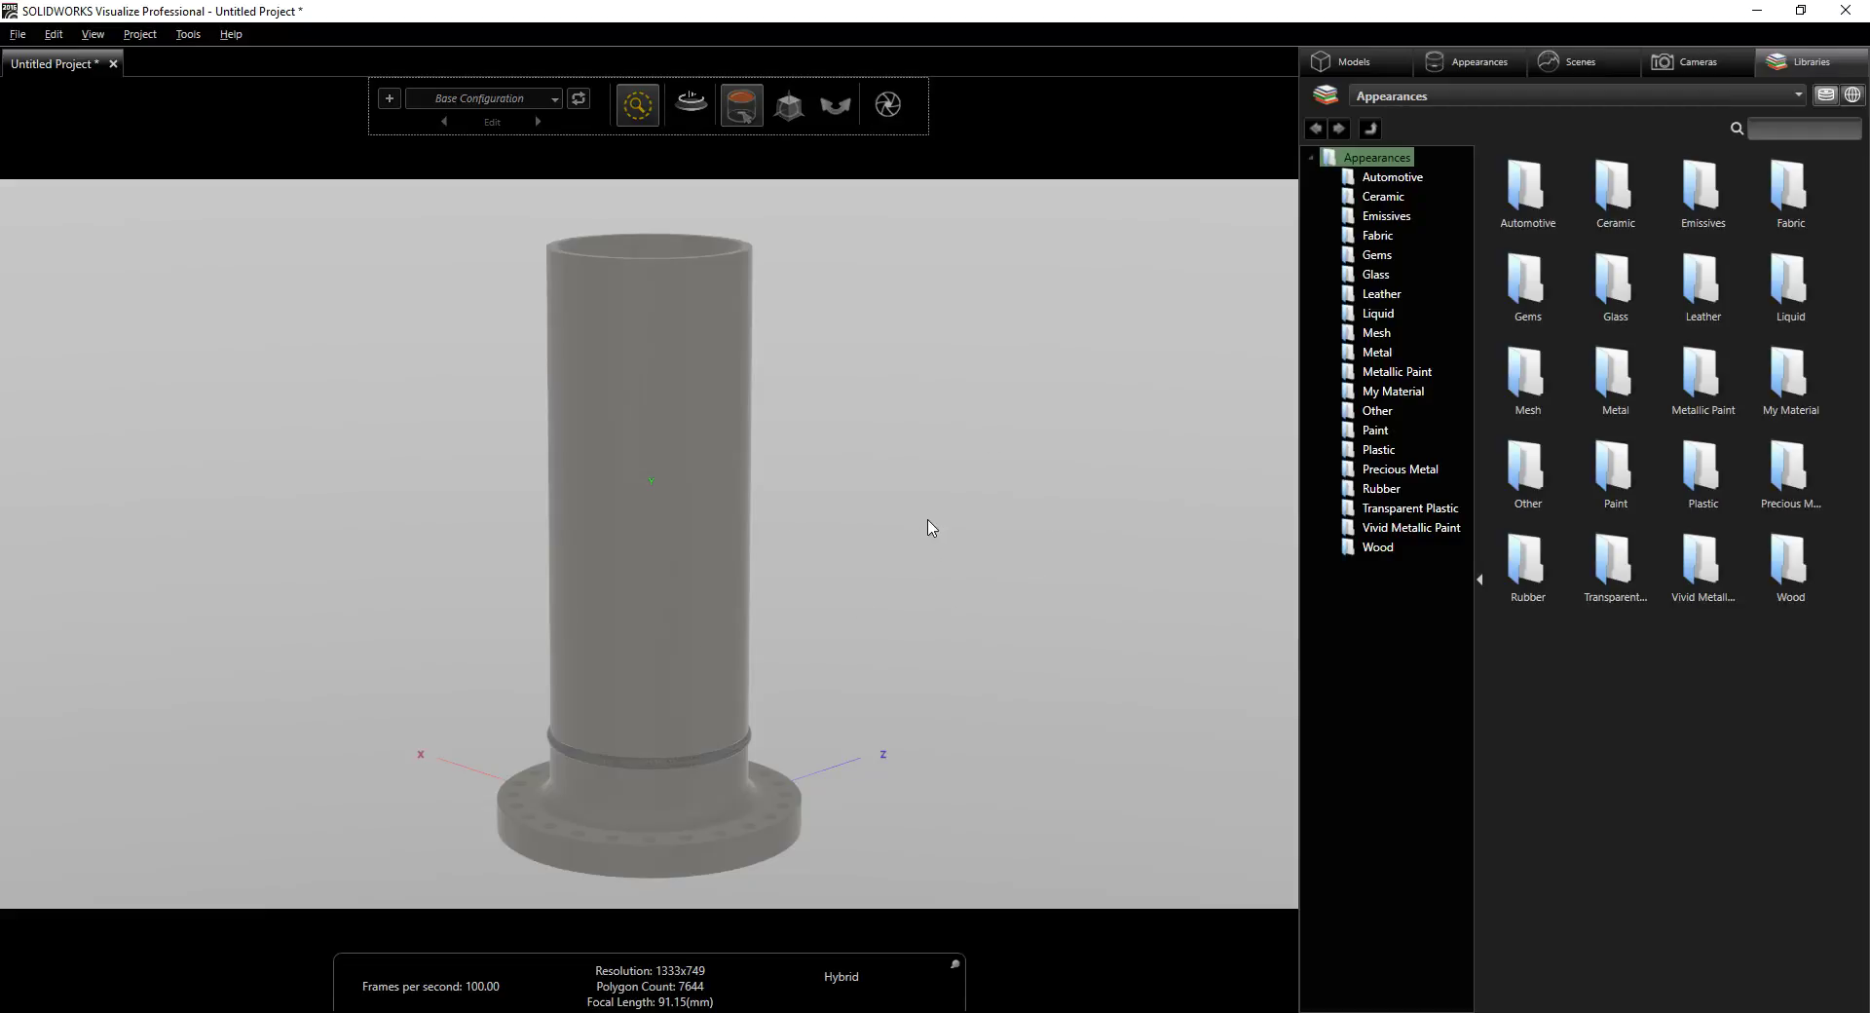
Scale the whole Weld Assembly model down uniformly to about 0.40, then deselect it.
{"action": "left_click", "coordinate": [1370, 60]}
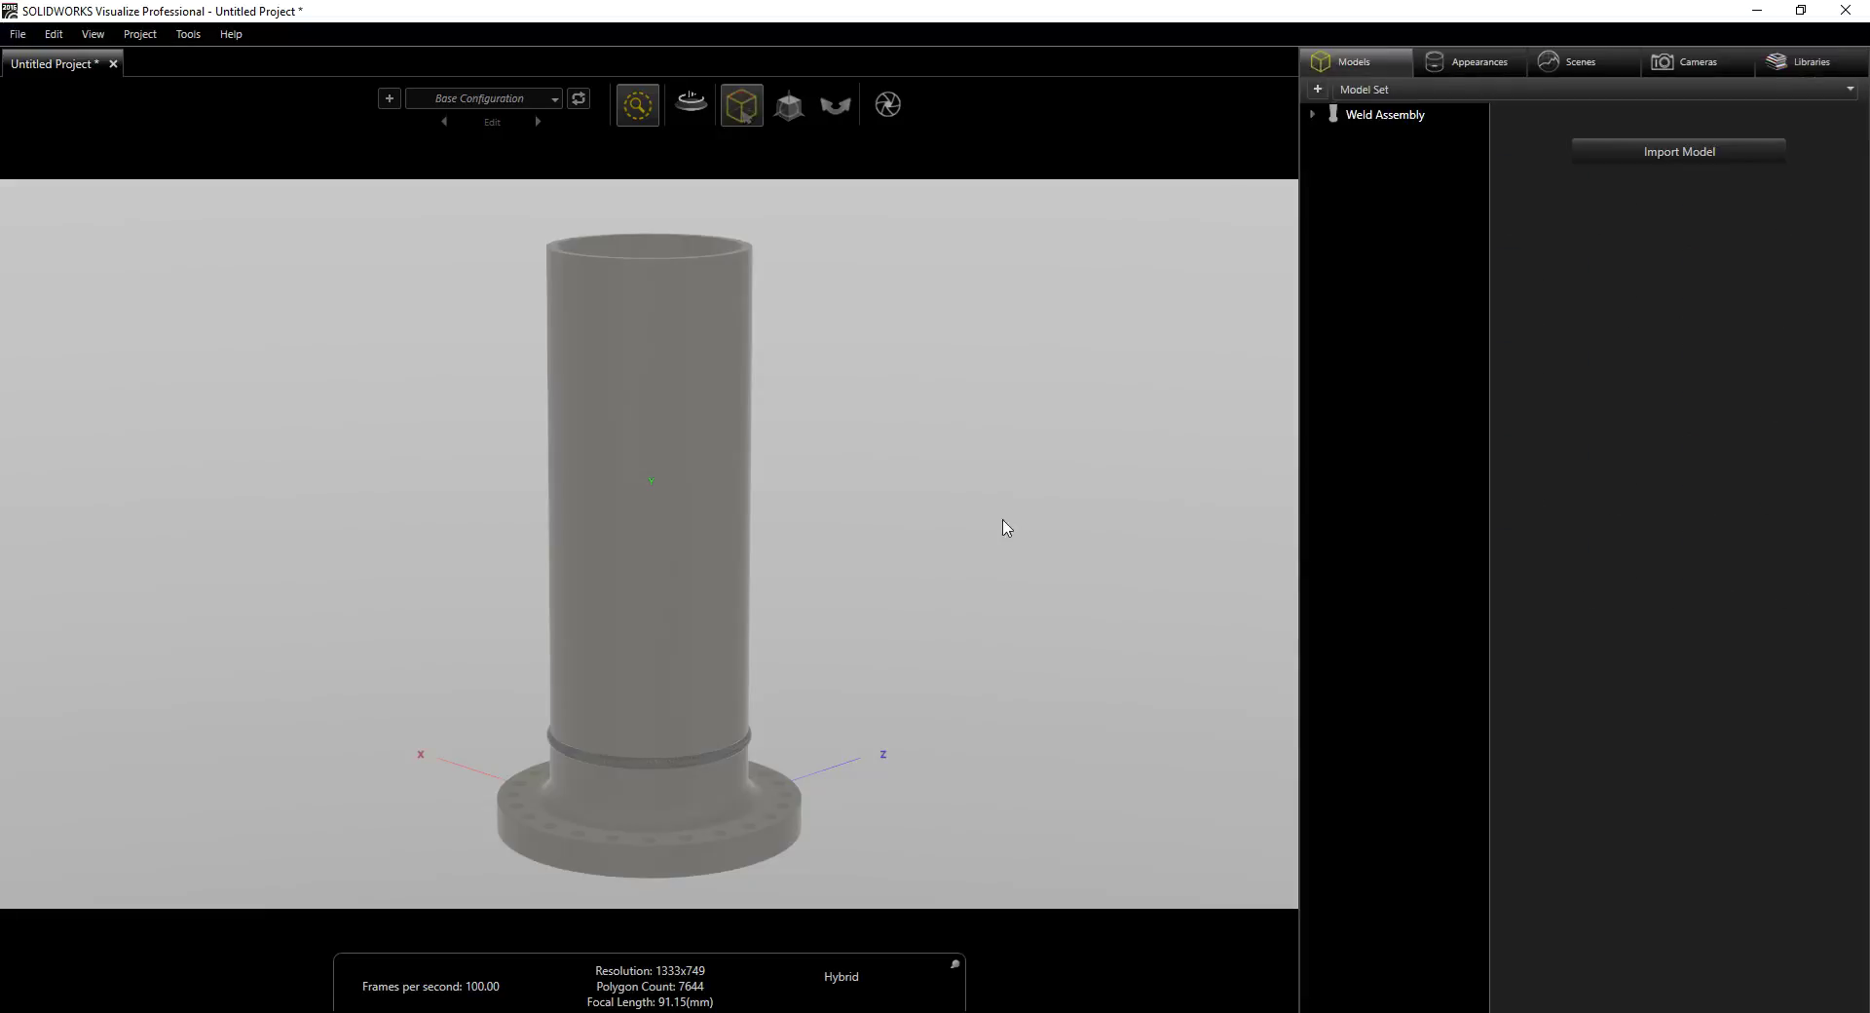
{"action": "left_click", "coordinate": [1414, 122]}
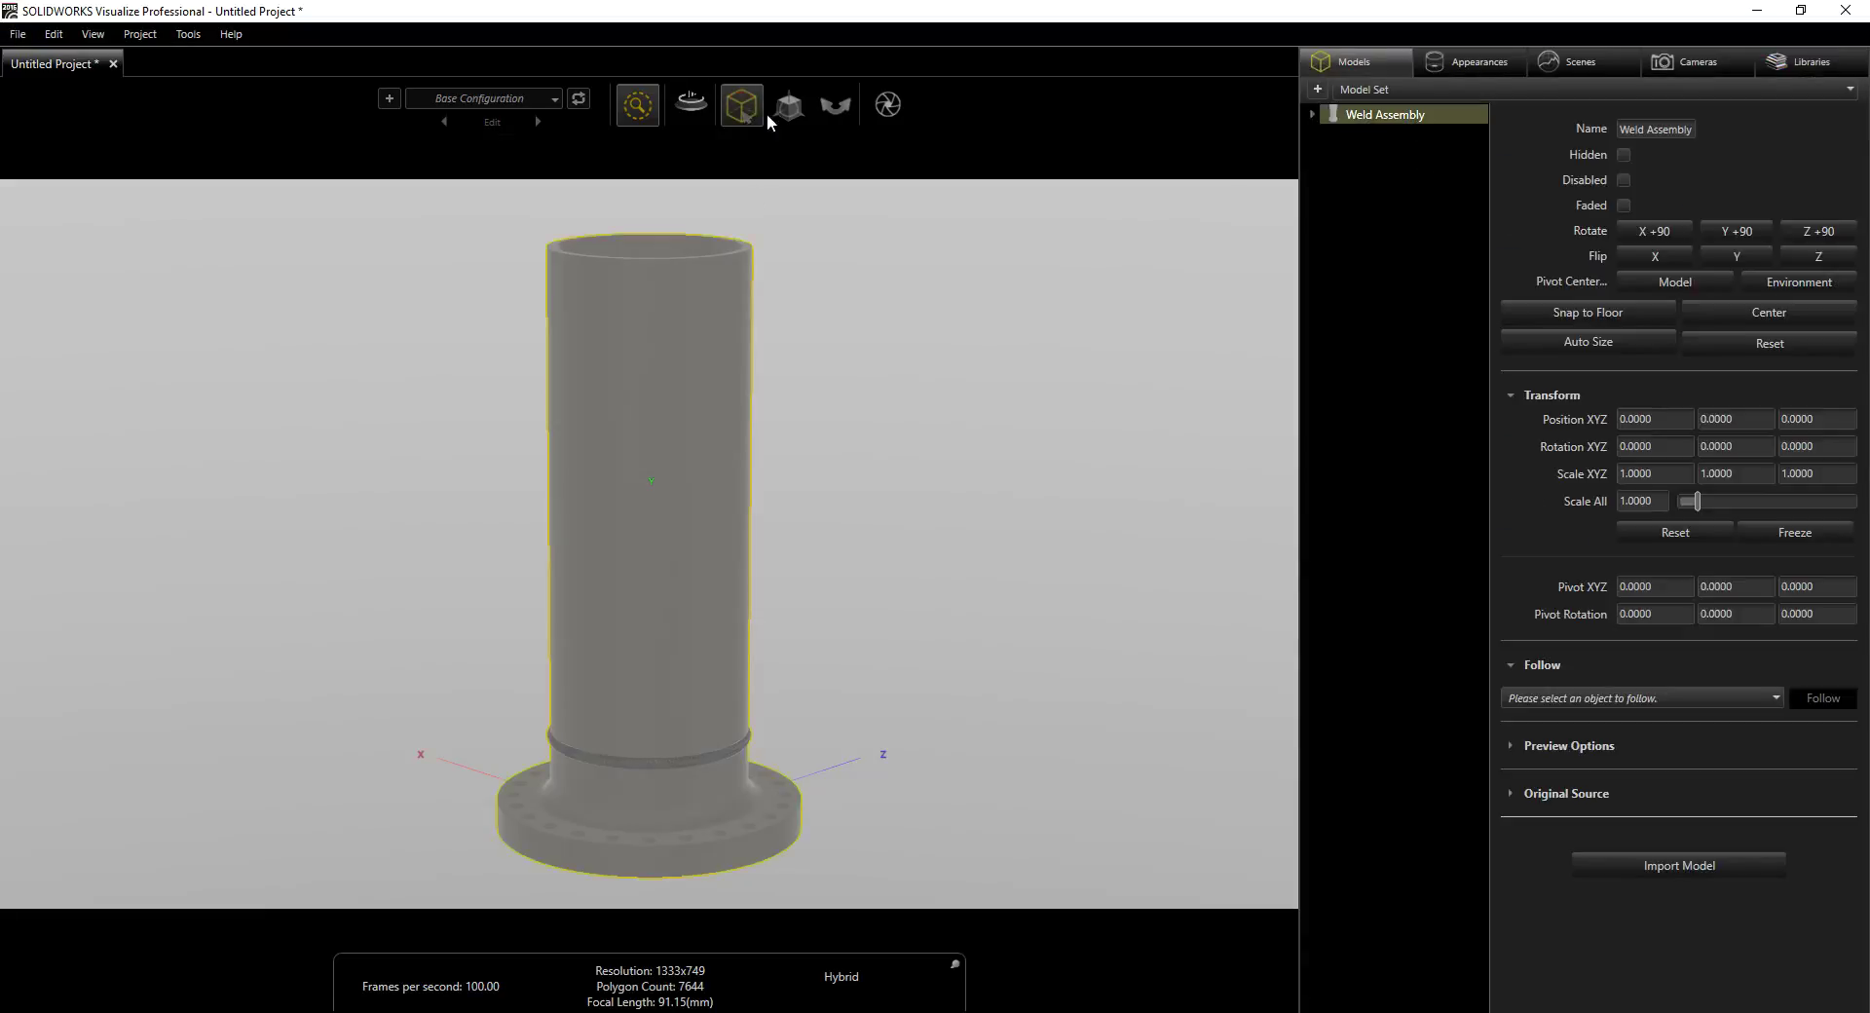
{"action": "mouse_move", "coordinate": [754, 116]}
{"action": "left_click", "coordinate": [755, 151]}
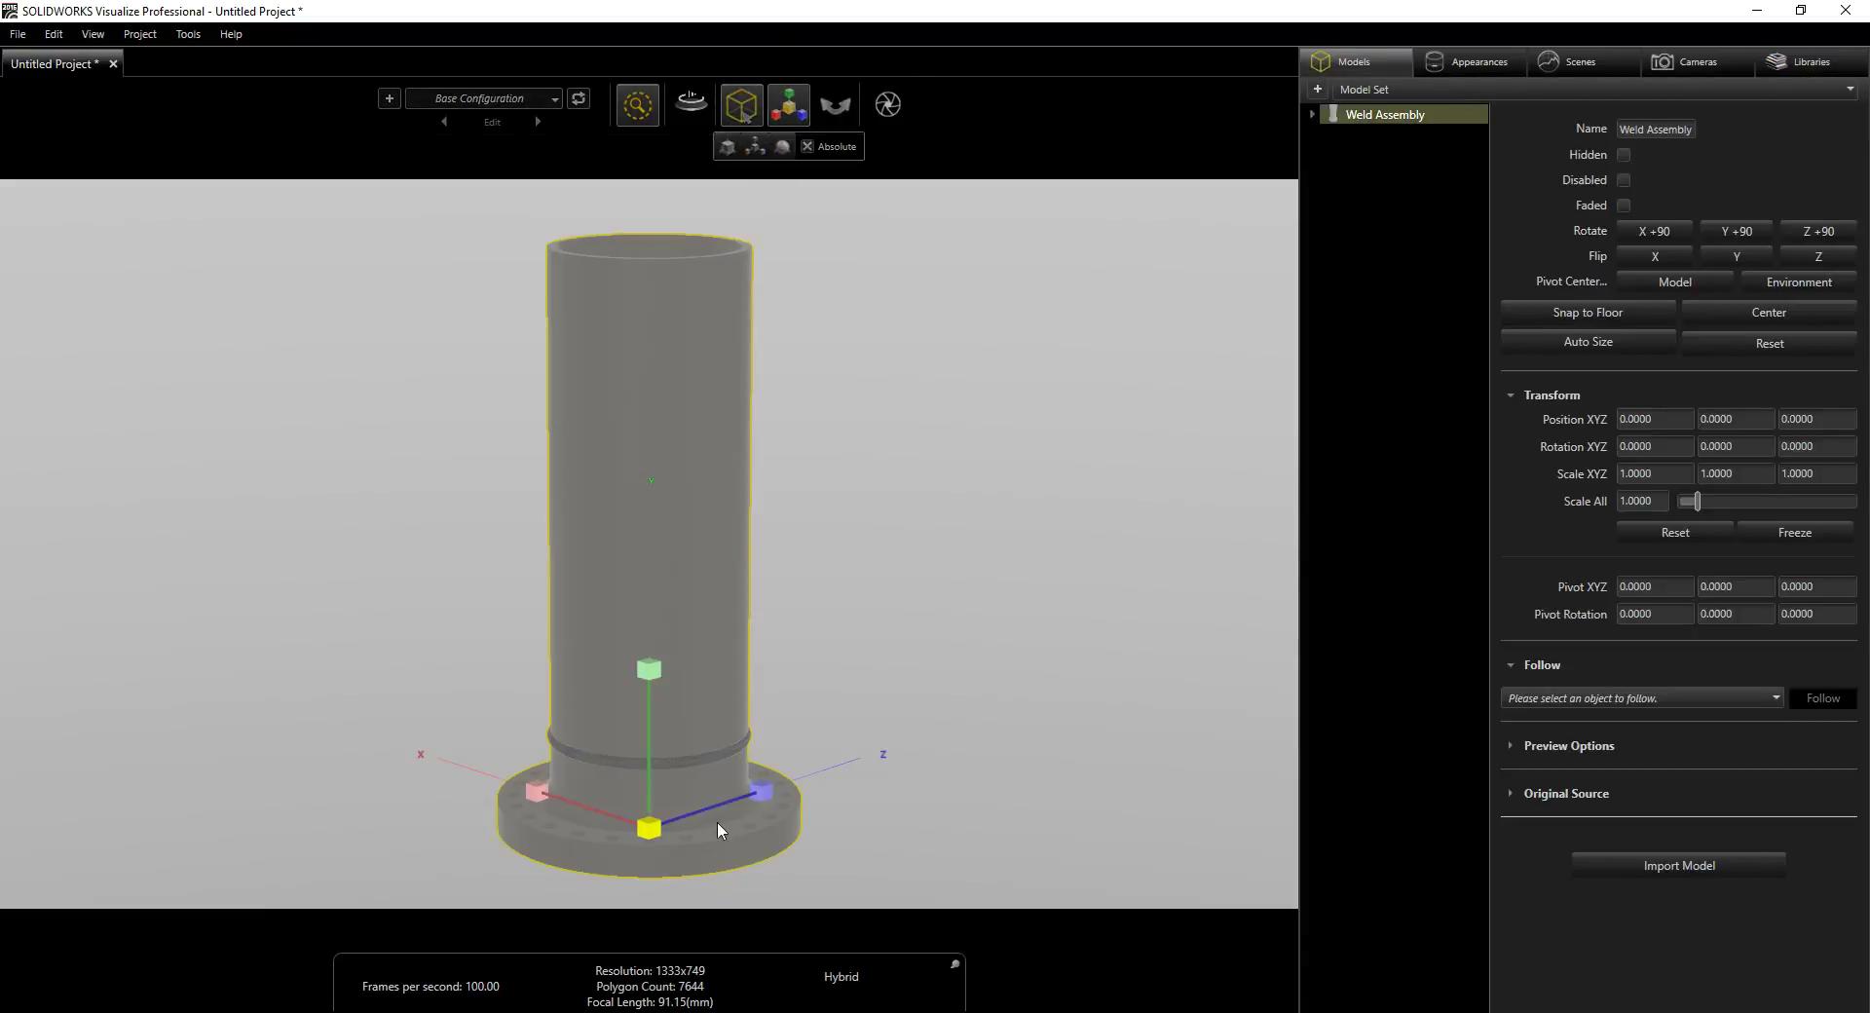
{"action": "left_click_drag", "start_coordinate": [655, 823], "coordinate": [616, 905]}
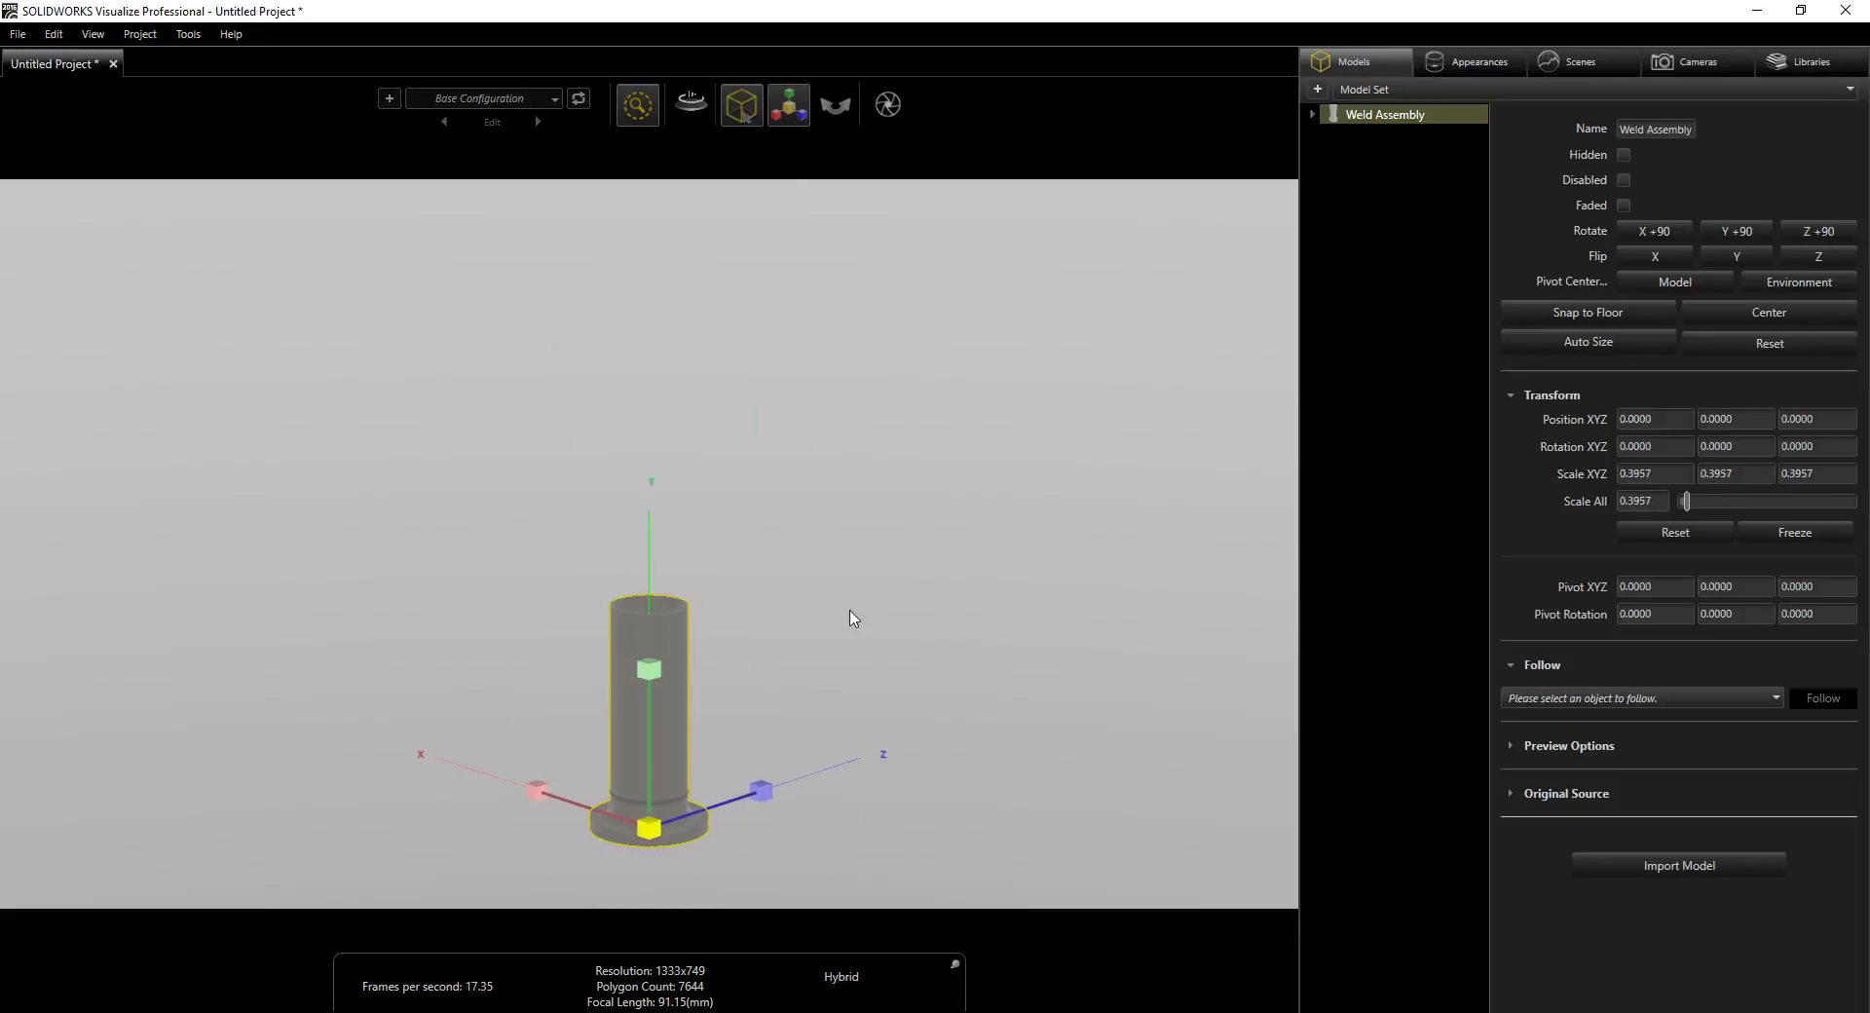
{"action": "left_click", "coordinate": [852, 619]}
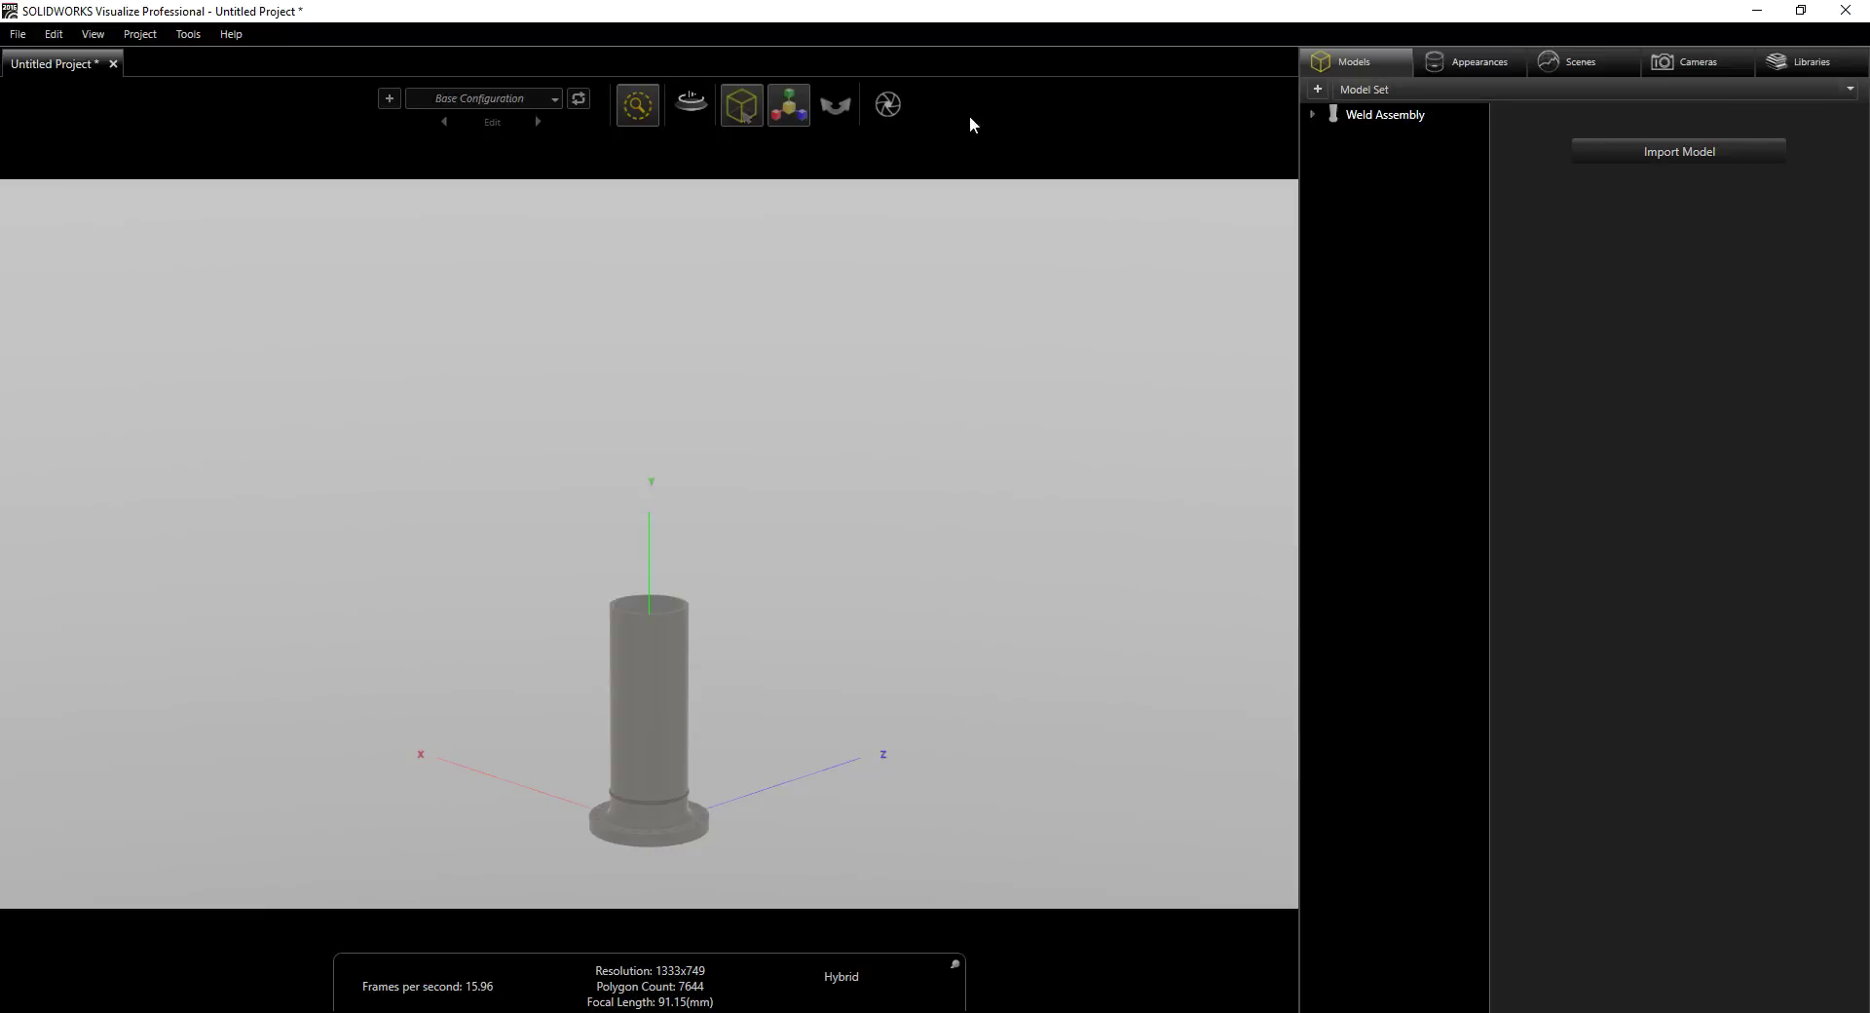
{"action": "mouse_move", "coordinate": [789, 107]}
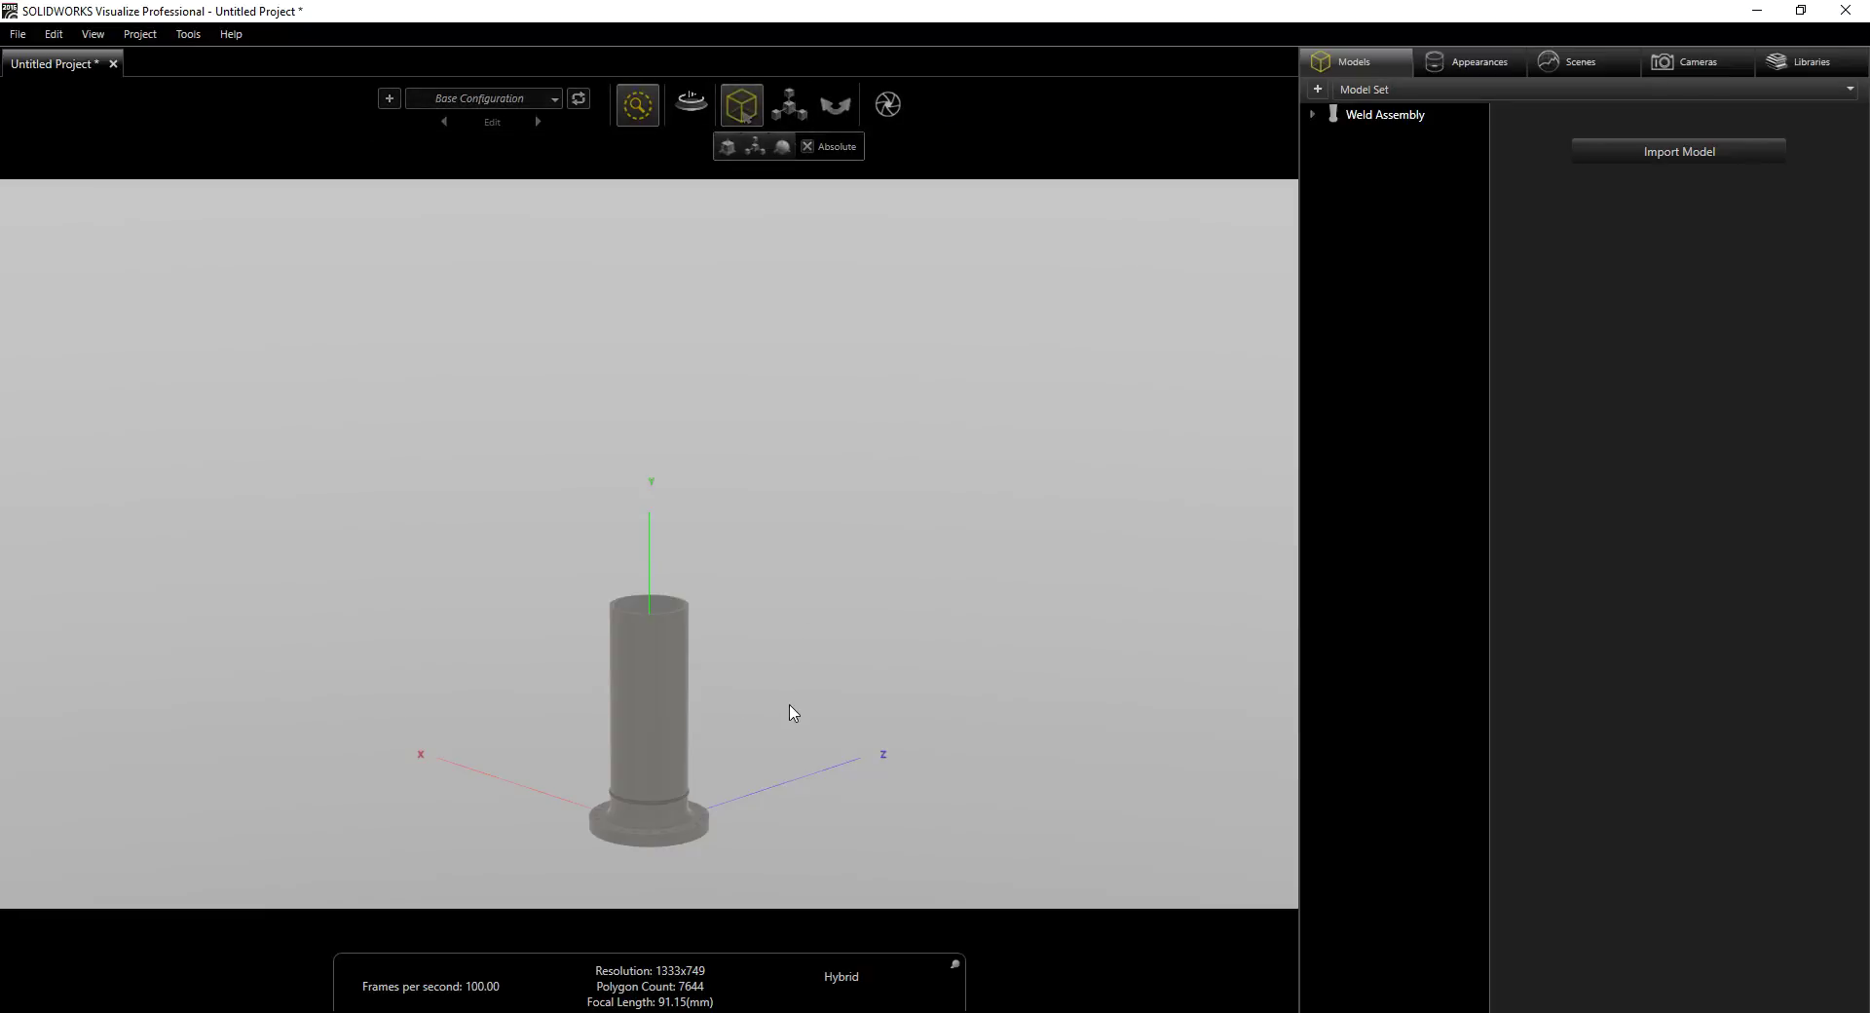
Zoom and orbit onto the weld ring, then list cast carbon steel, cast stainless and brushed steel appearances.
{"action": "scroll", "coordinate": [793, 710], "scroll_direction": "up", "scroll_amount": 5}
{"action": "left_click_drag", "start_coordinate": [919, 730], "coordinate": [897, 672]}
{"action": "scroll", "coordinate": [933, 647], "scroll_direction": "up", "scroll_amount": 8}
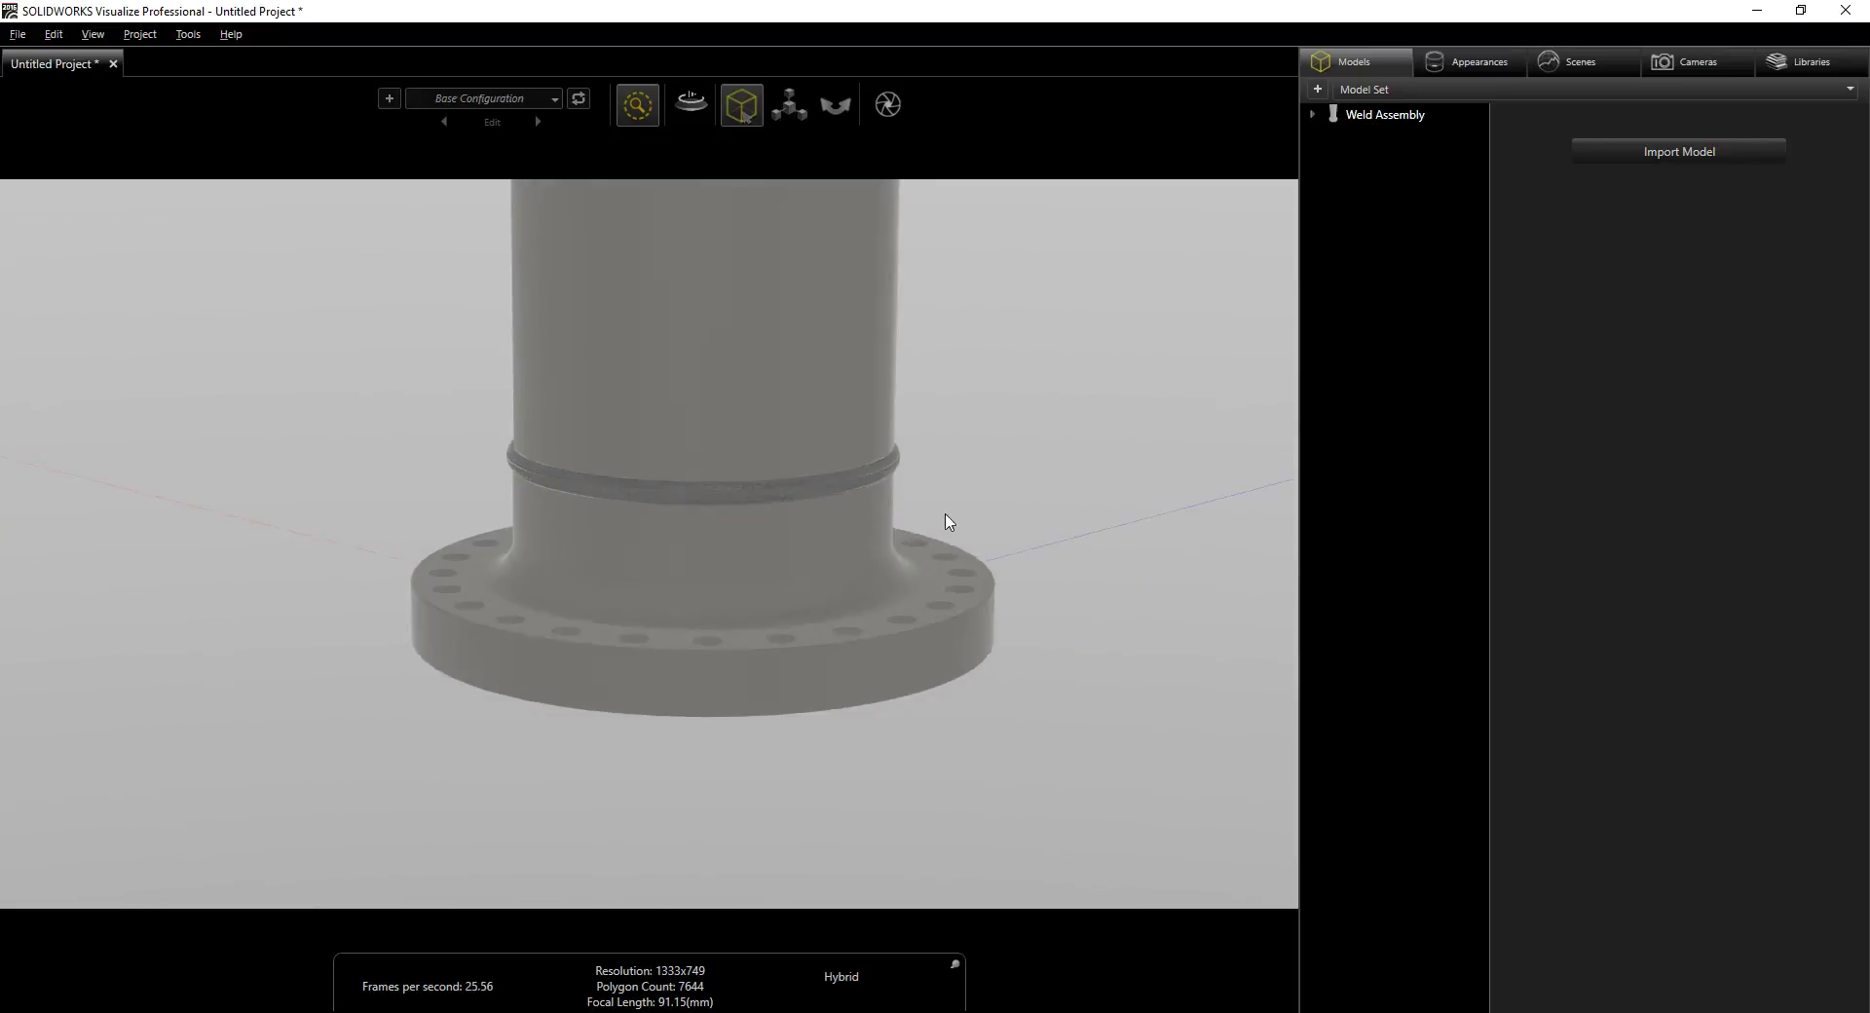
{"action": "scroll", "coordinate": [1071, 487], "scroll_direction": "up", "scroll_amount": 6}
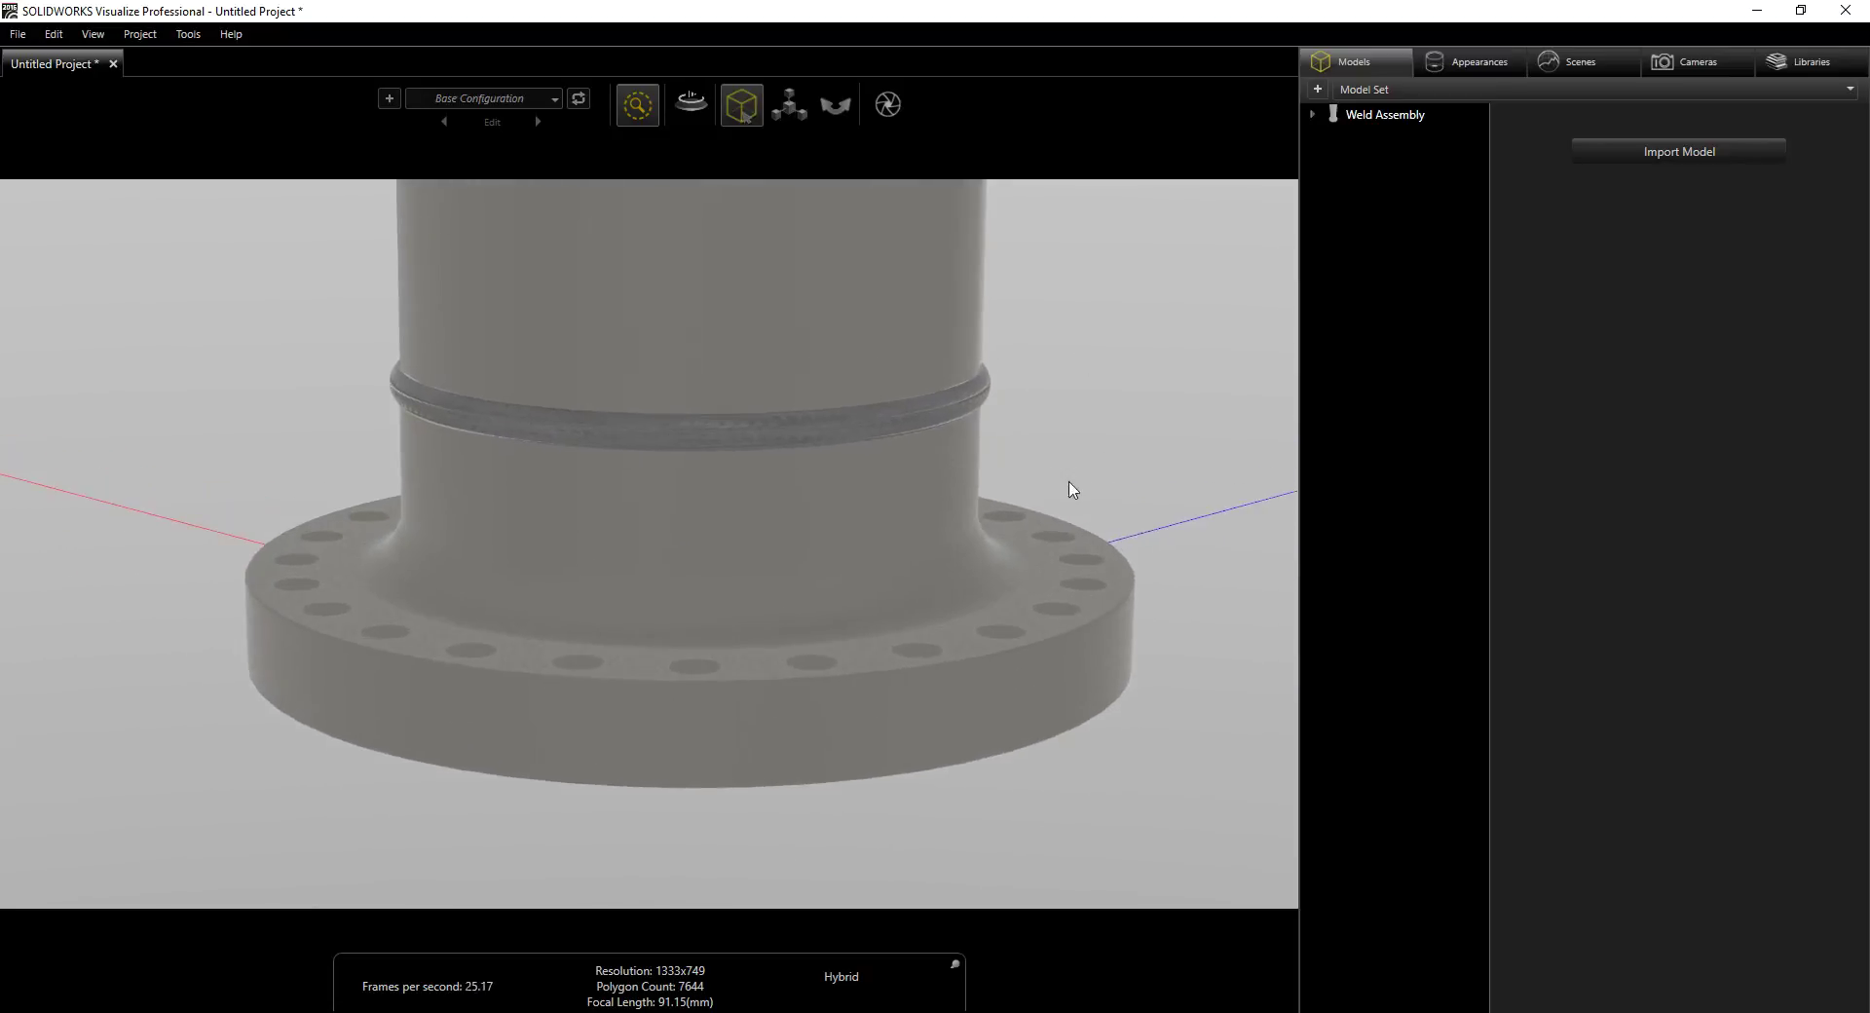
{"action": "scroll", "coordinate": [683, 375], "scroll_direction": "up", "scroll_amount": 5}
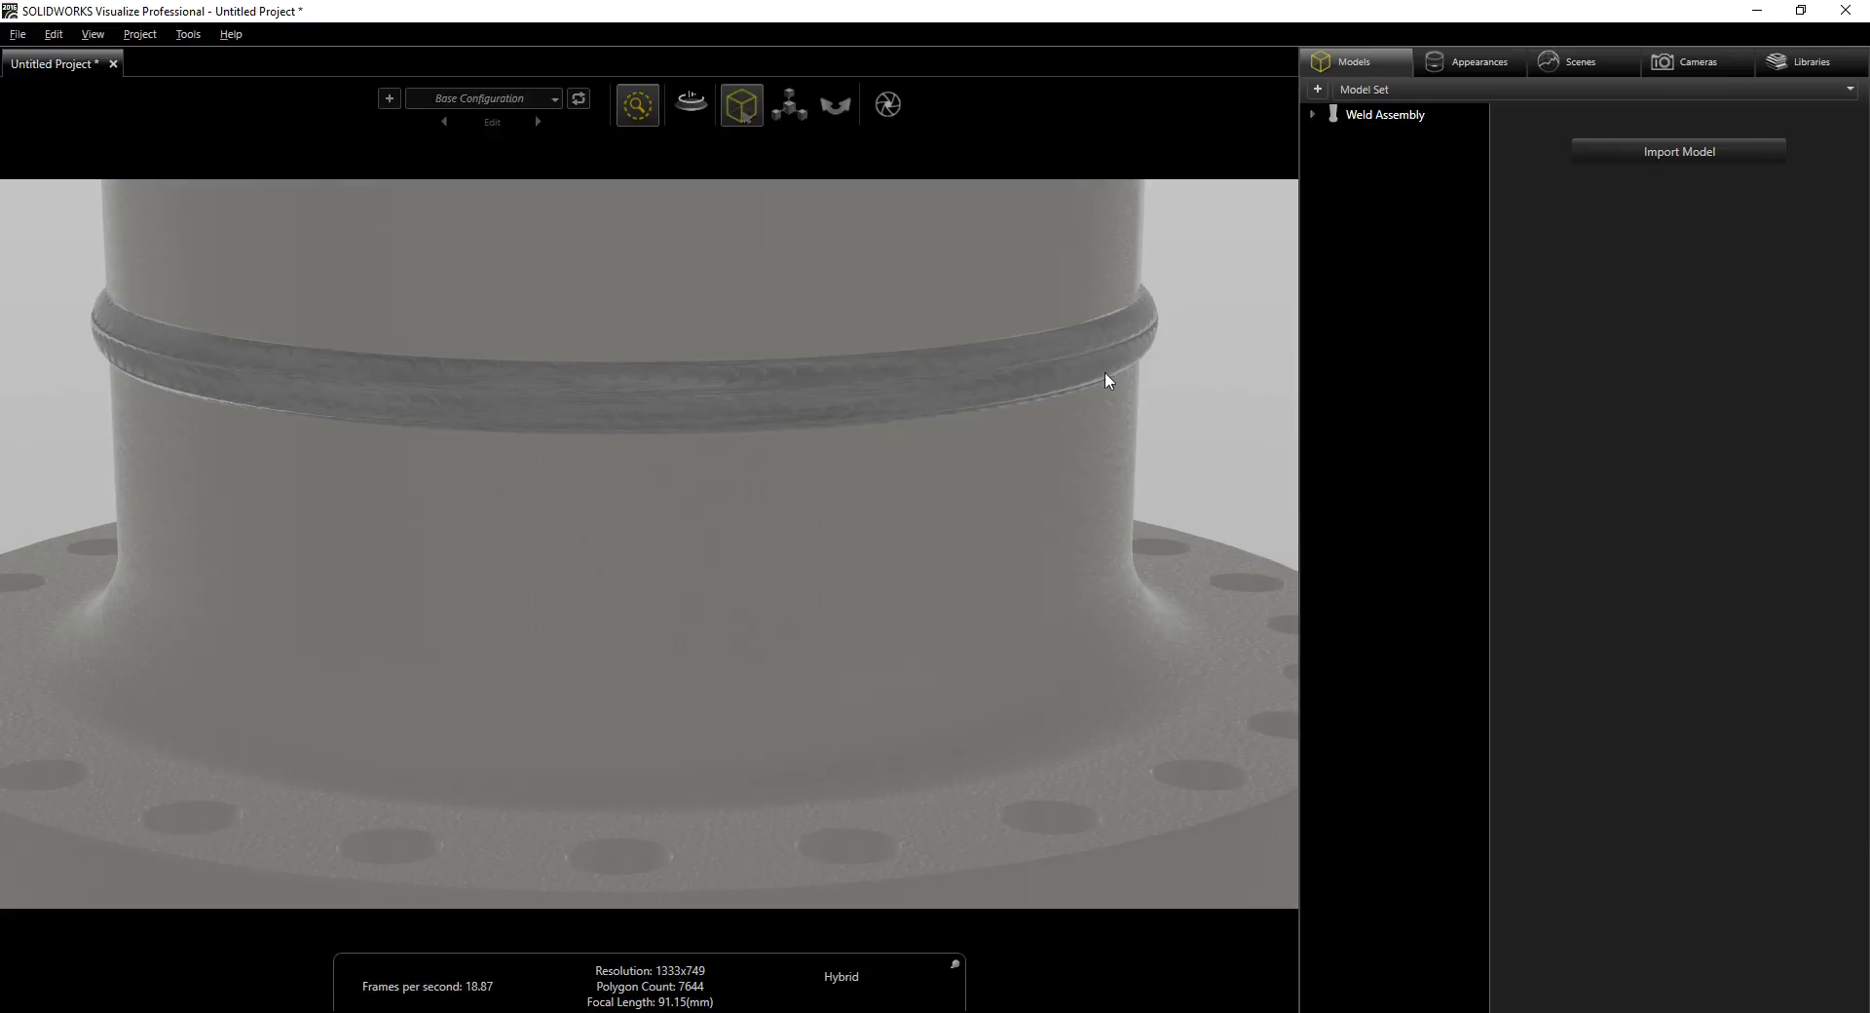
{"action": "left_click", "coordinate": [1486, 58]}
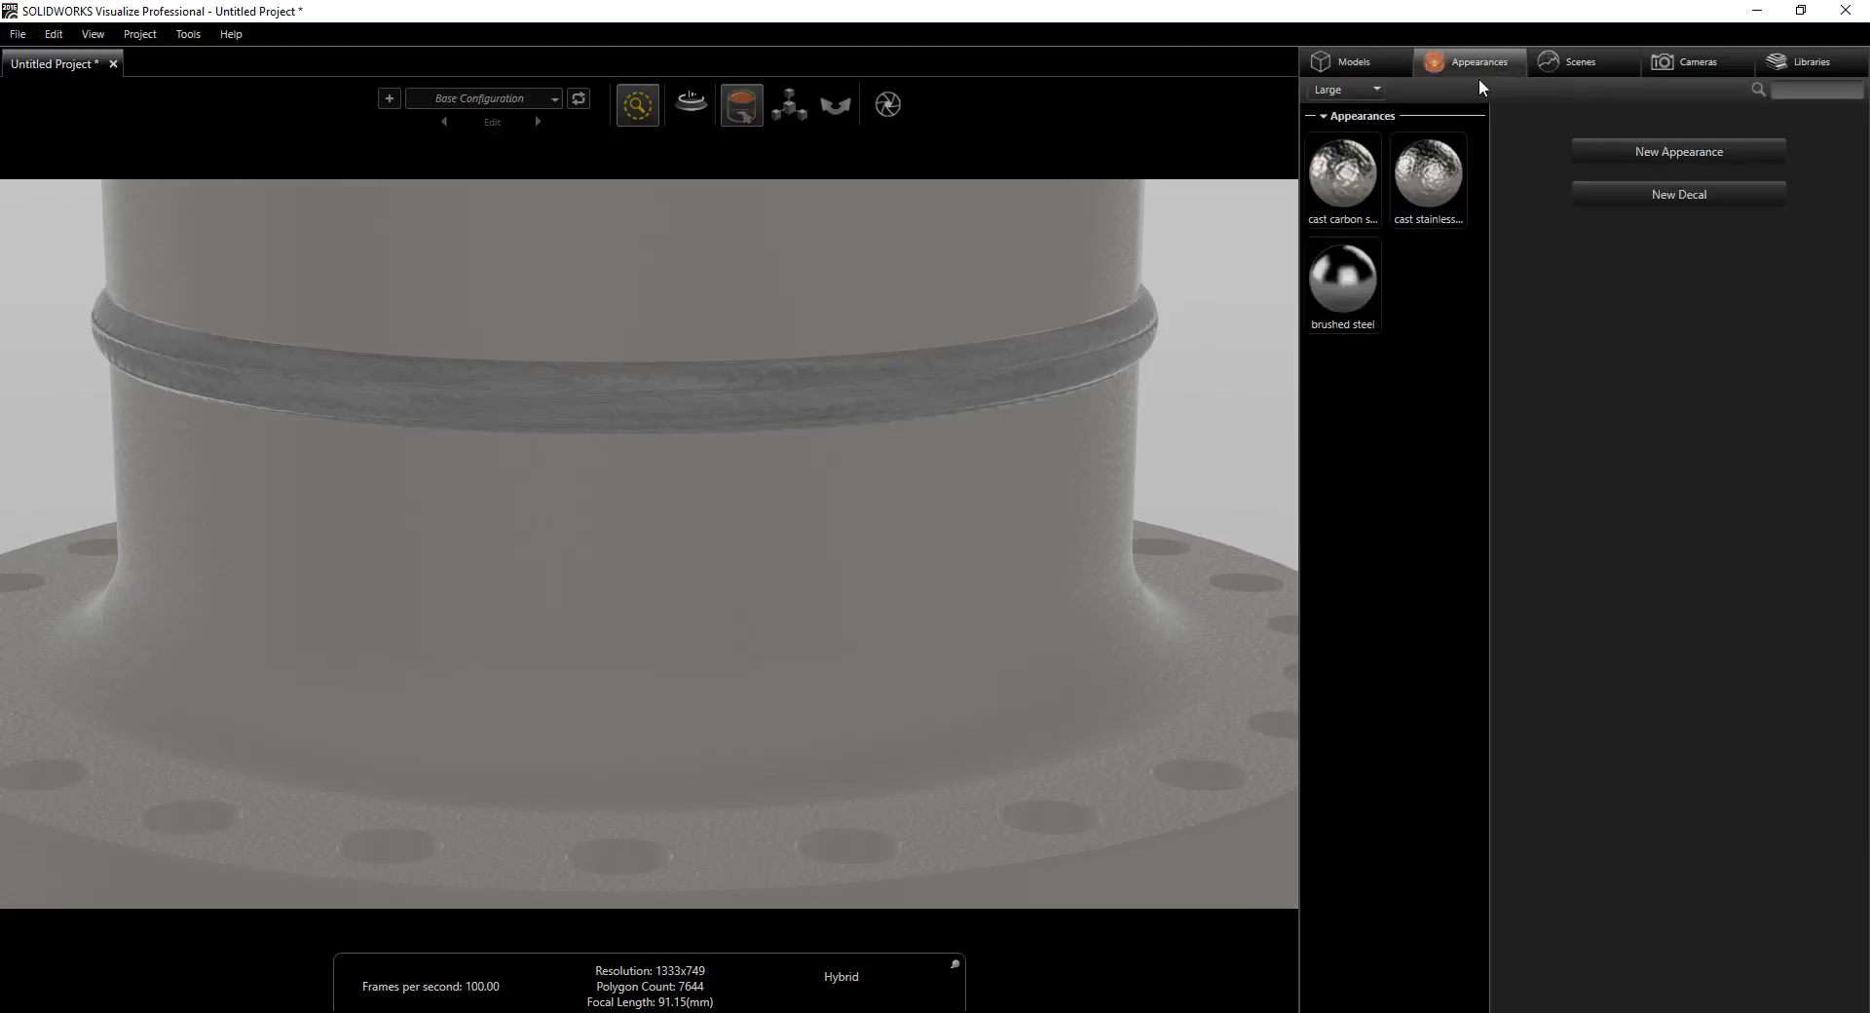
On the brushed steel appearance, set texture brightness to 1 and Weld Bead bump strength to 20.
{"action": "left_click", "coordinate": [1328, 289]}
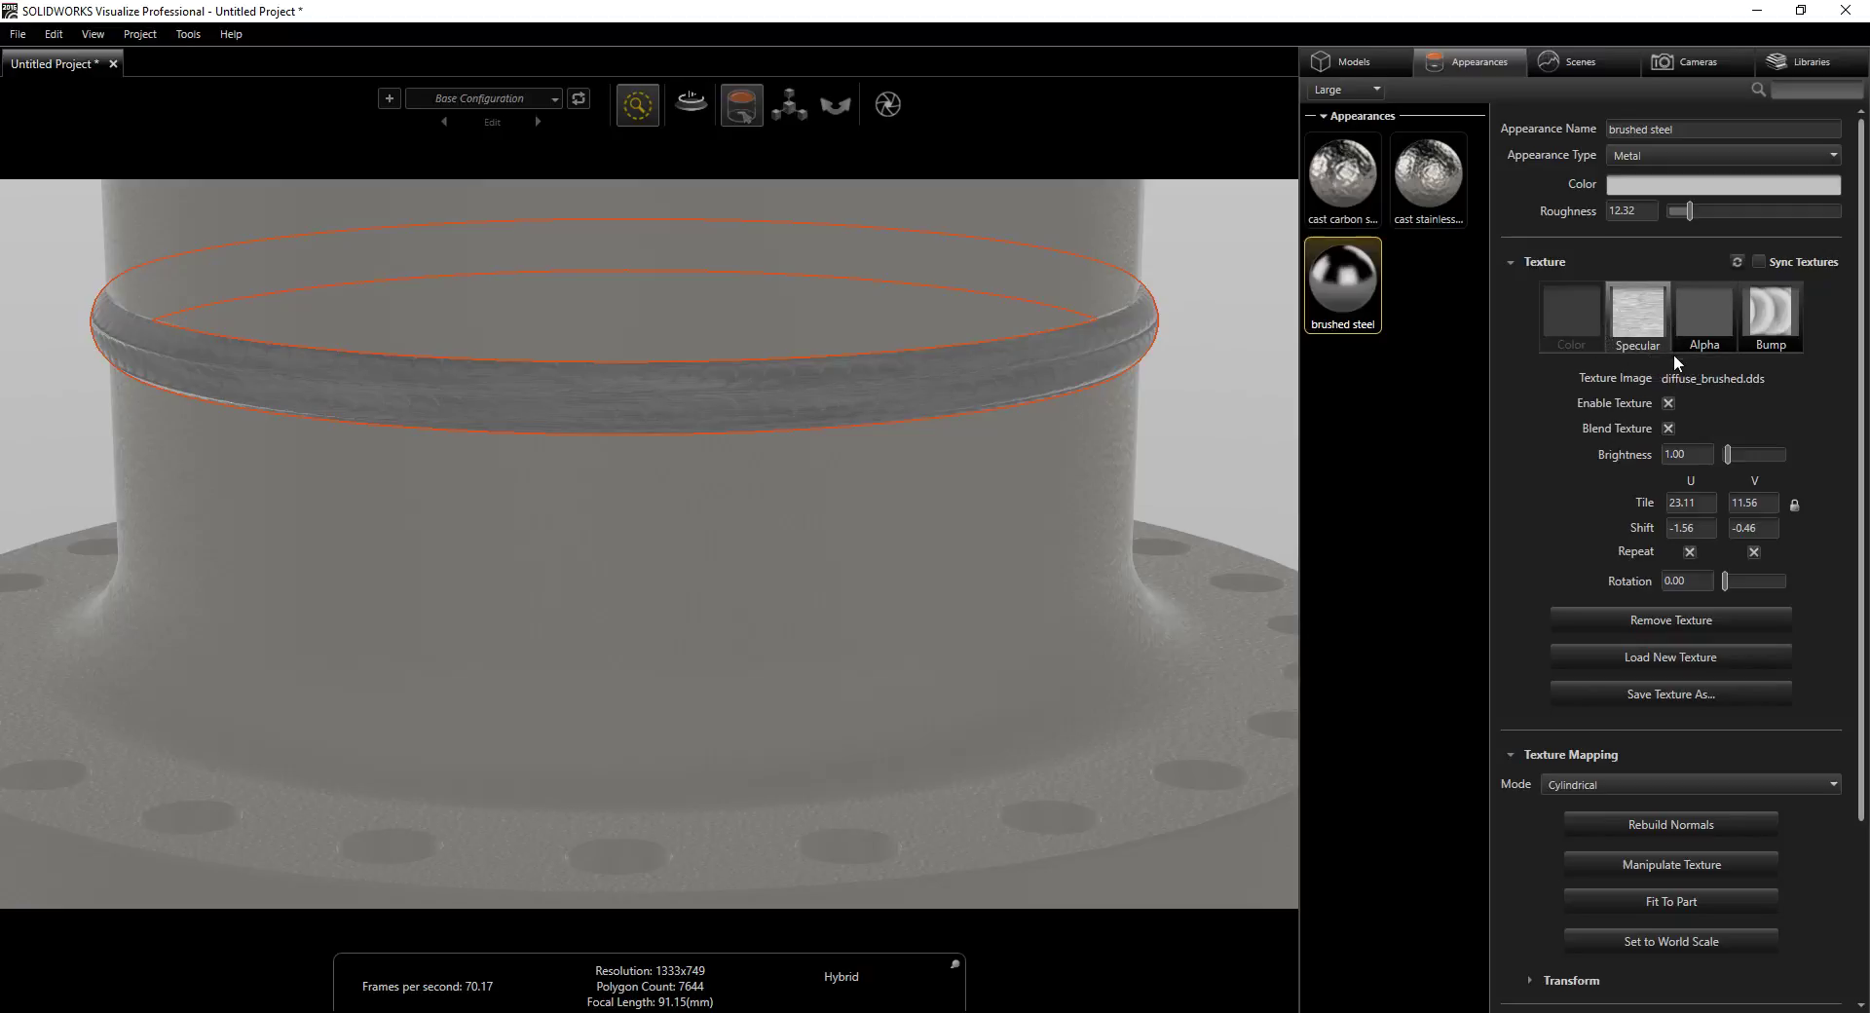
{"action": "left_click", "coordinate": [1681, 455]}
{"action": "type", "text": "1."}
{"action": "left_click", "coordinate": [1765, 326]}
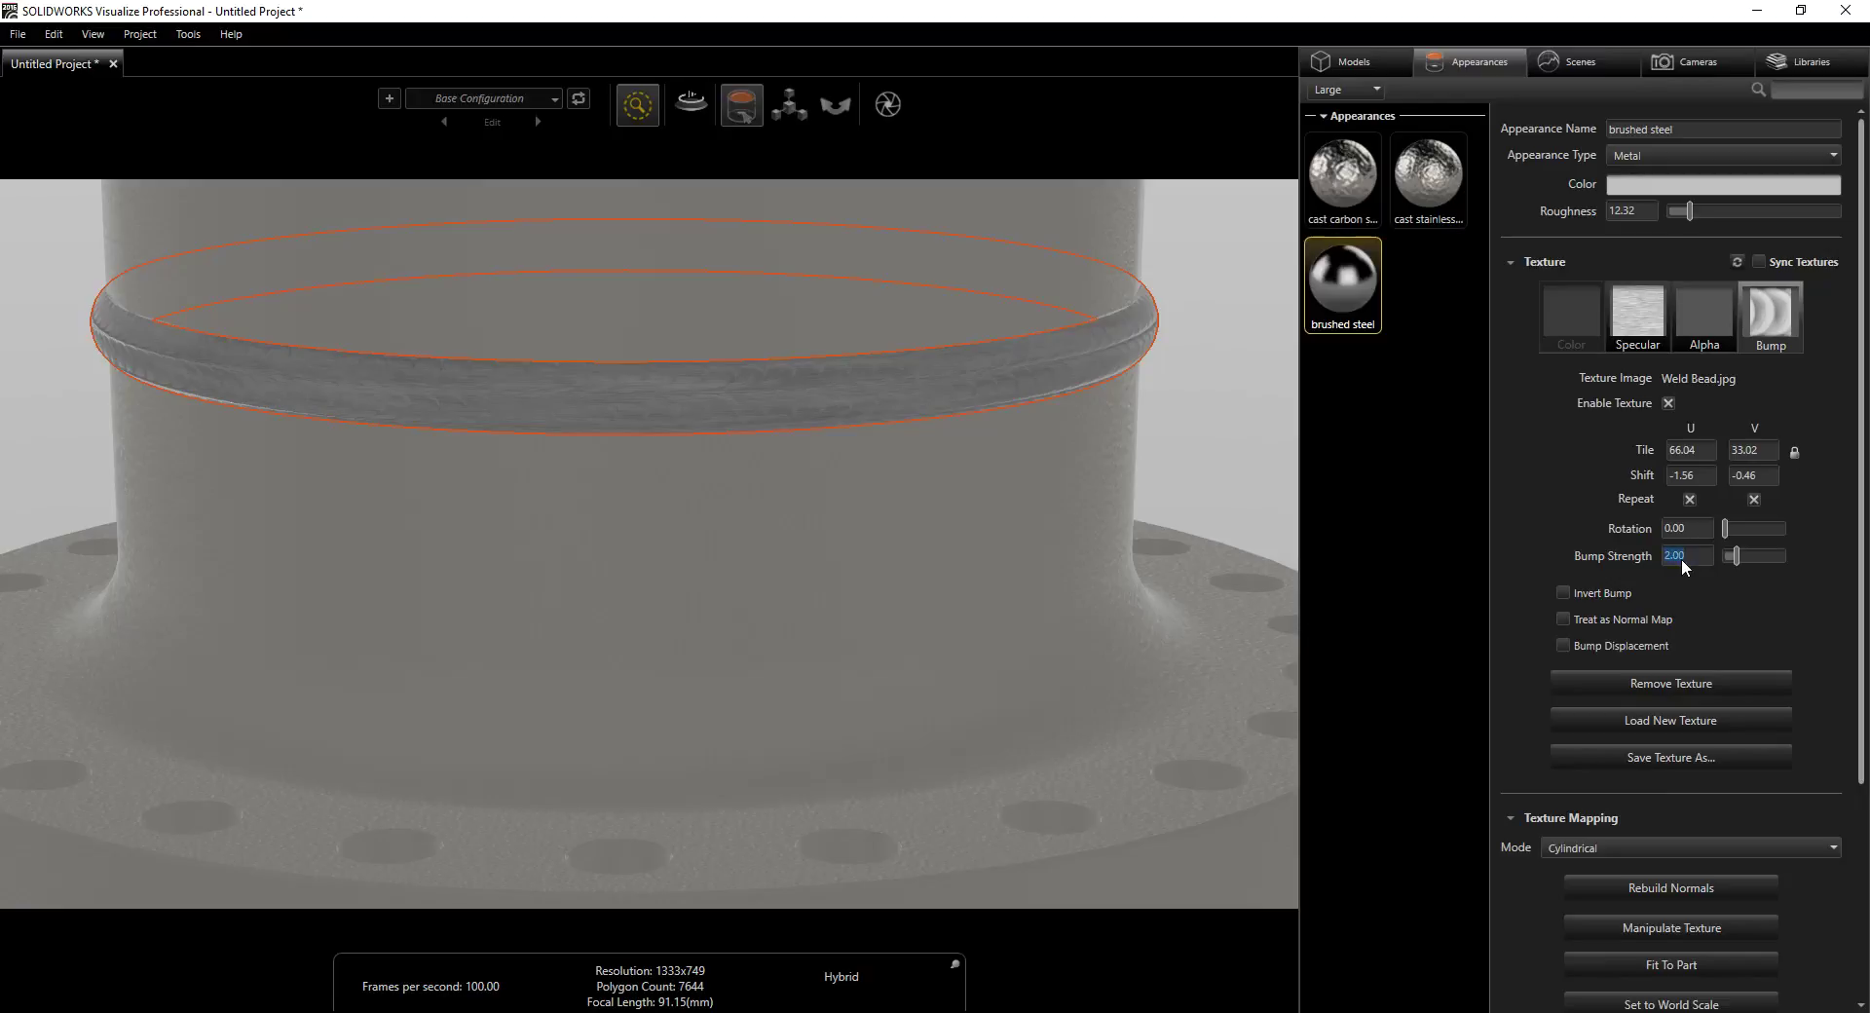
{"action": "type", "text": "20"}
{"action": "key", "text": "Return"}
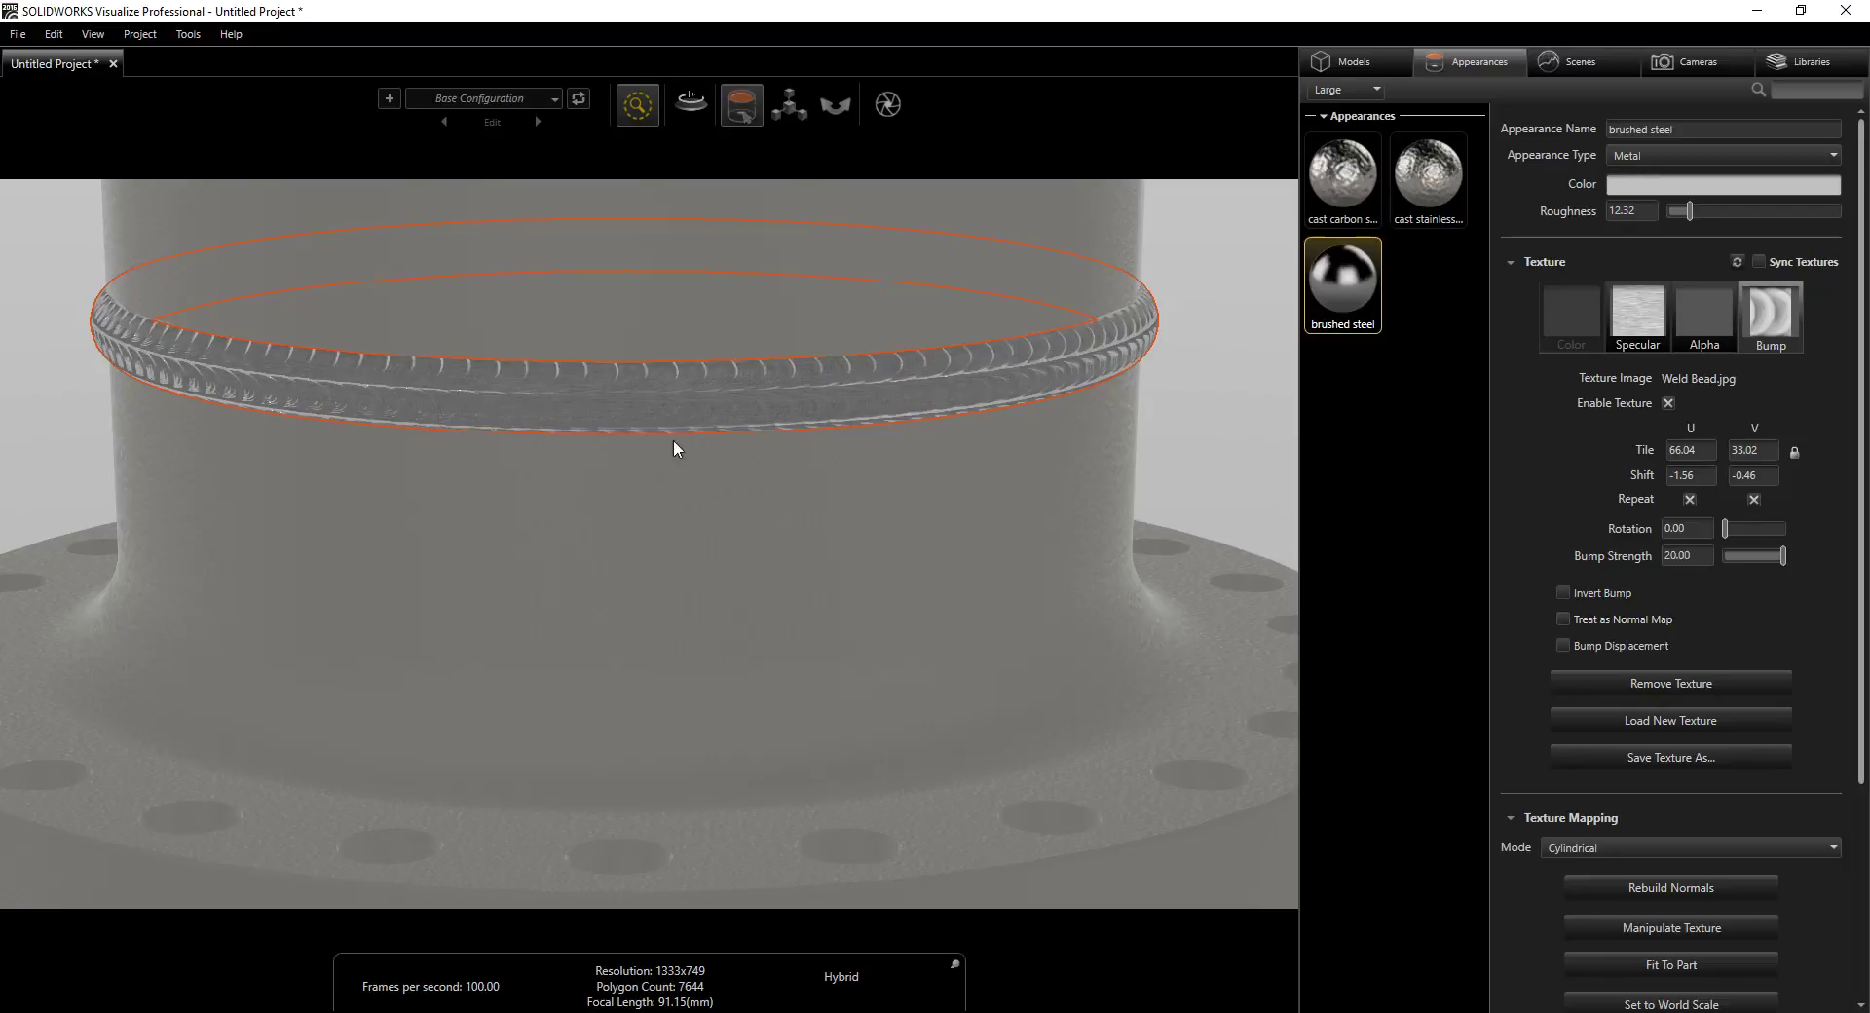
Deselect the appearance to inspect the ridged bead render, then show the Scenes environment settings.
{"action": "left_click", "coordinate": [1197, 333]}
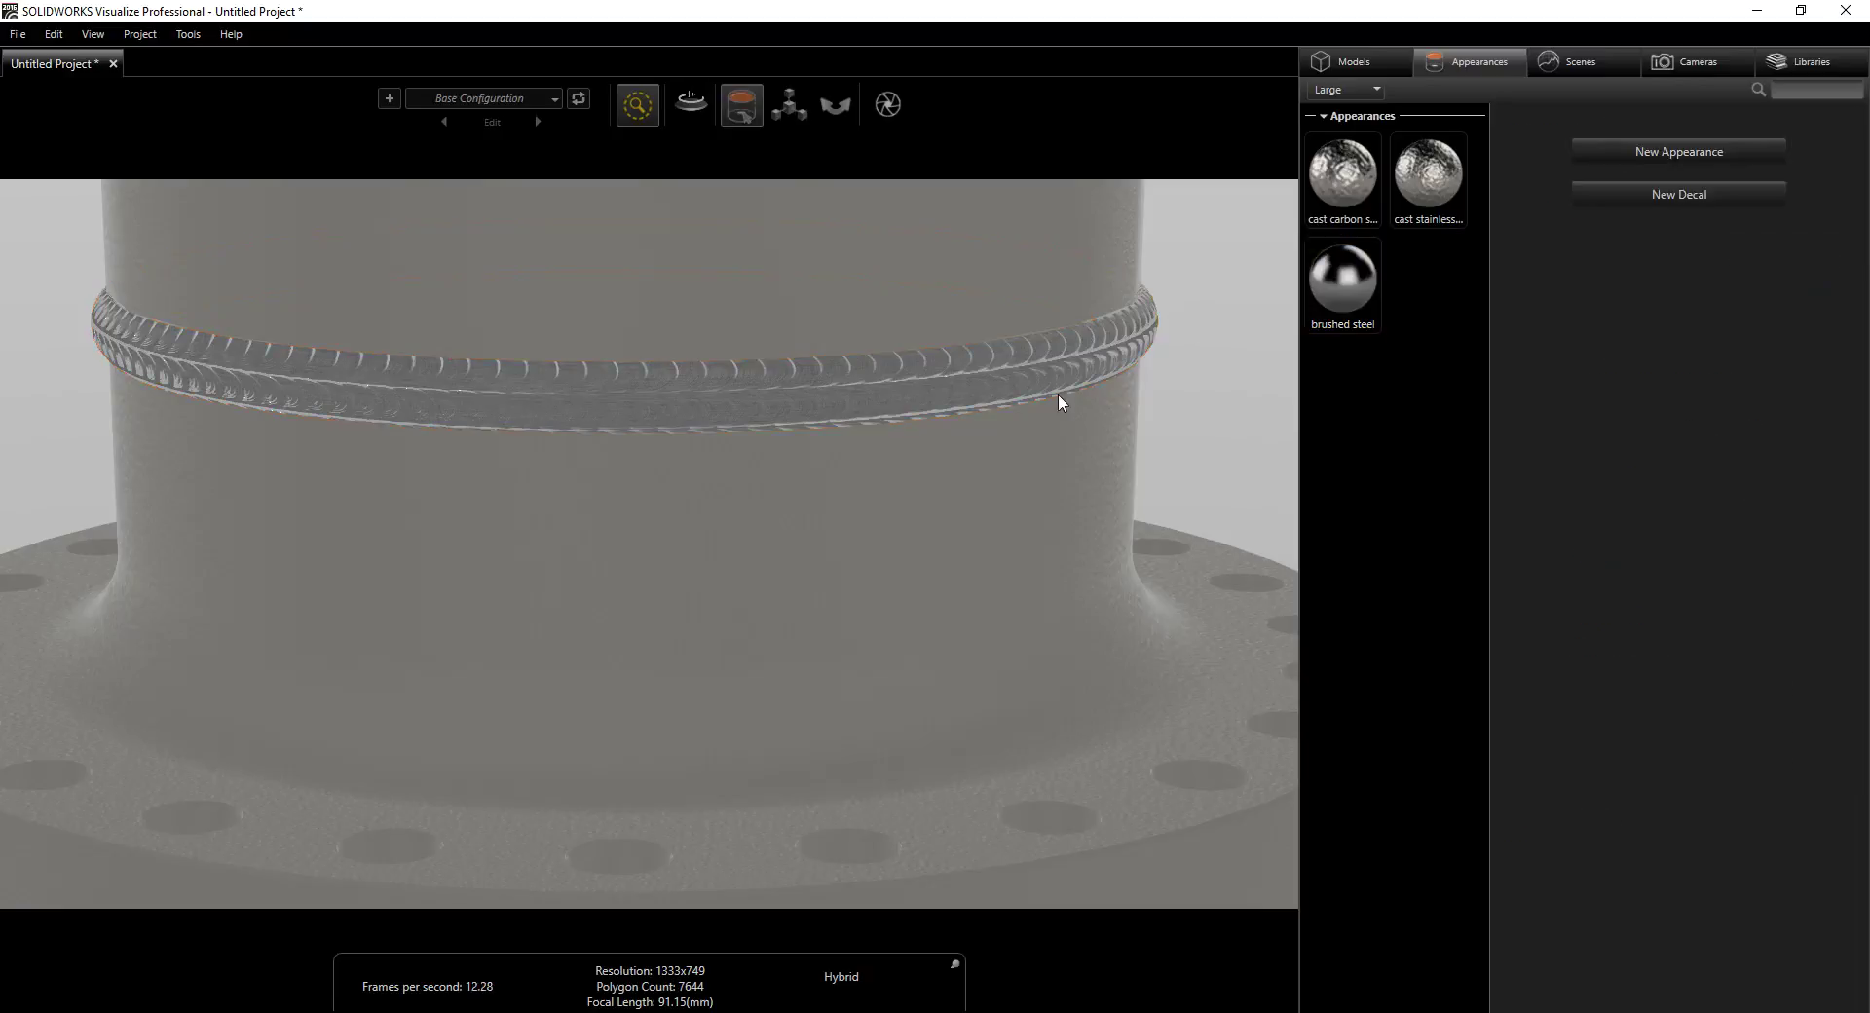
{"action": "left_click", "coordinate": [1346, 277]}
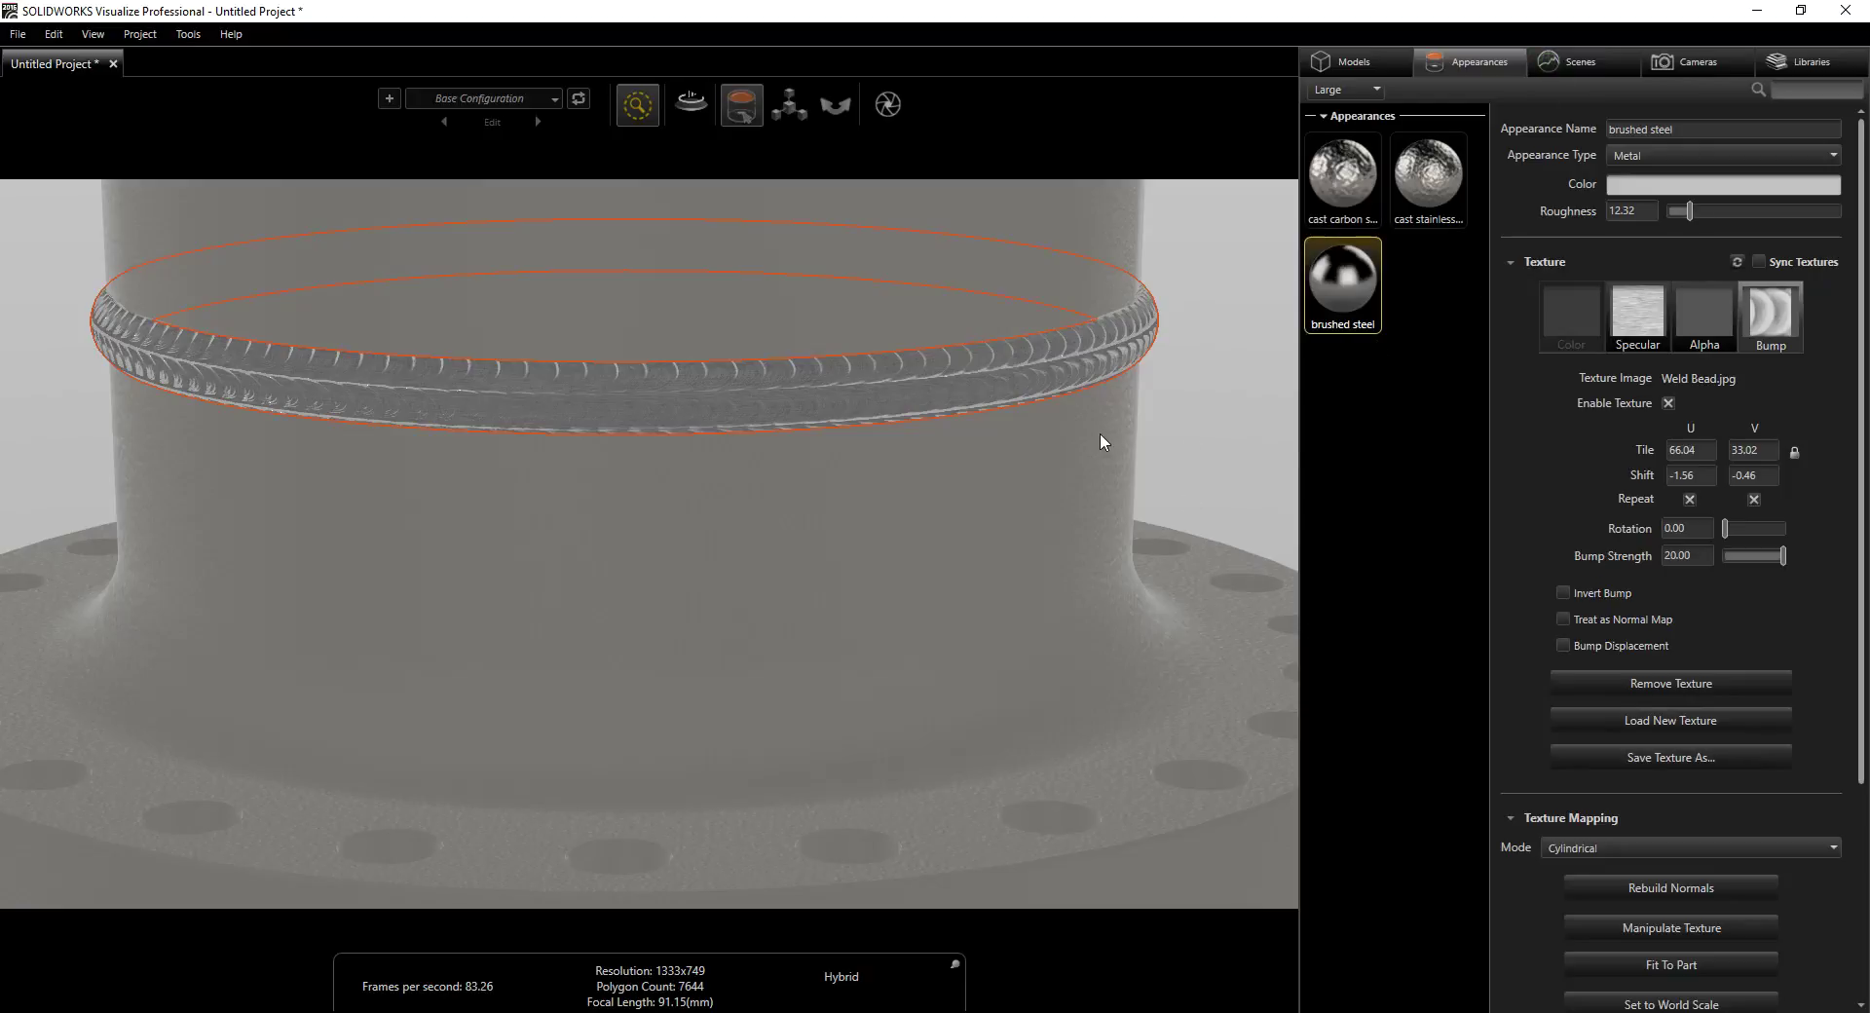
{"action": "left_click", "coordinate": [1196, 343]}
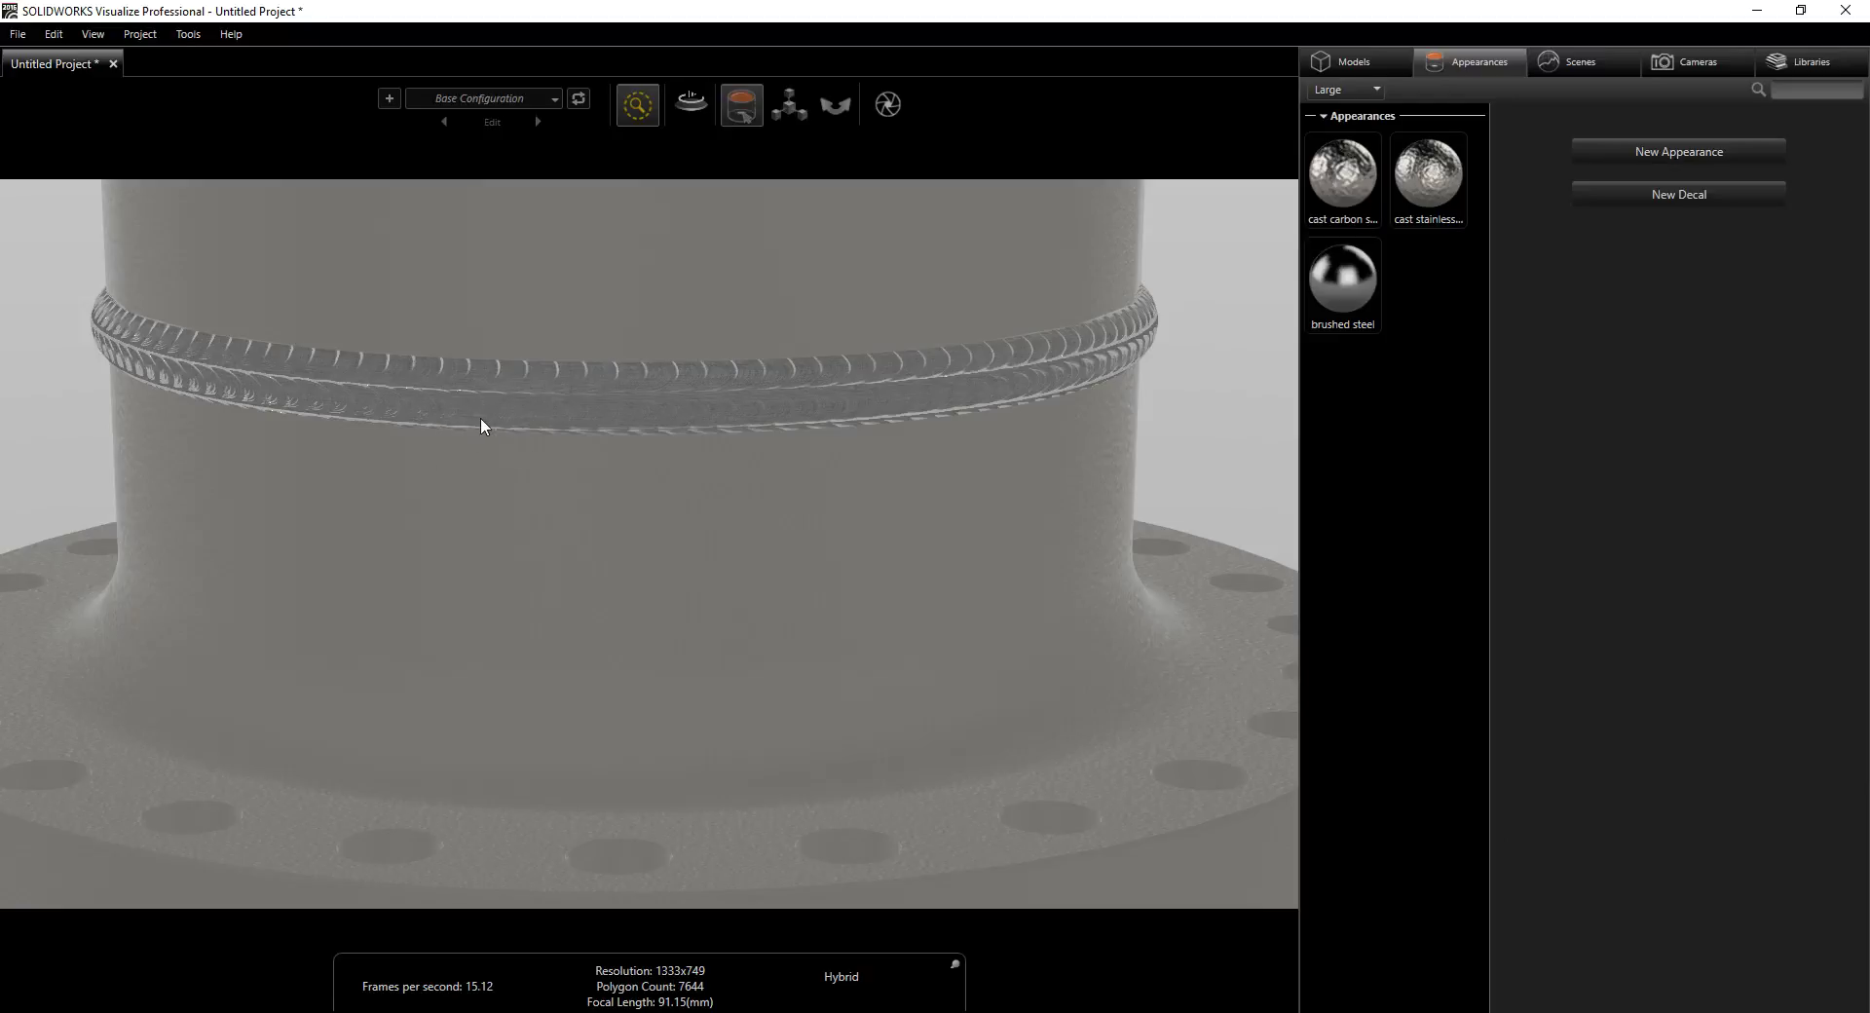
{"action": "left_click", "coordinate": [1589, 60]}
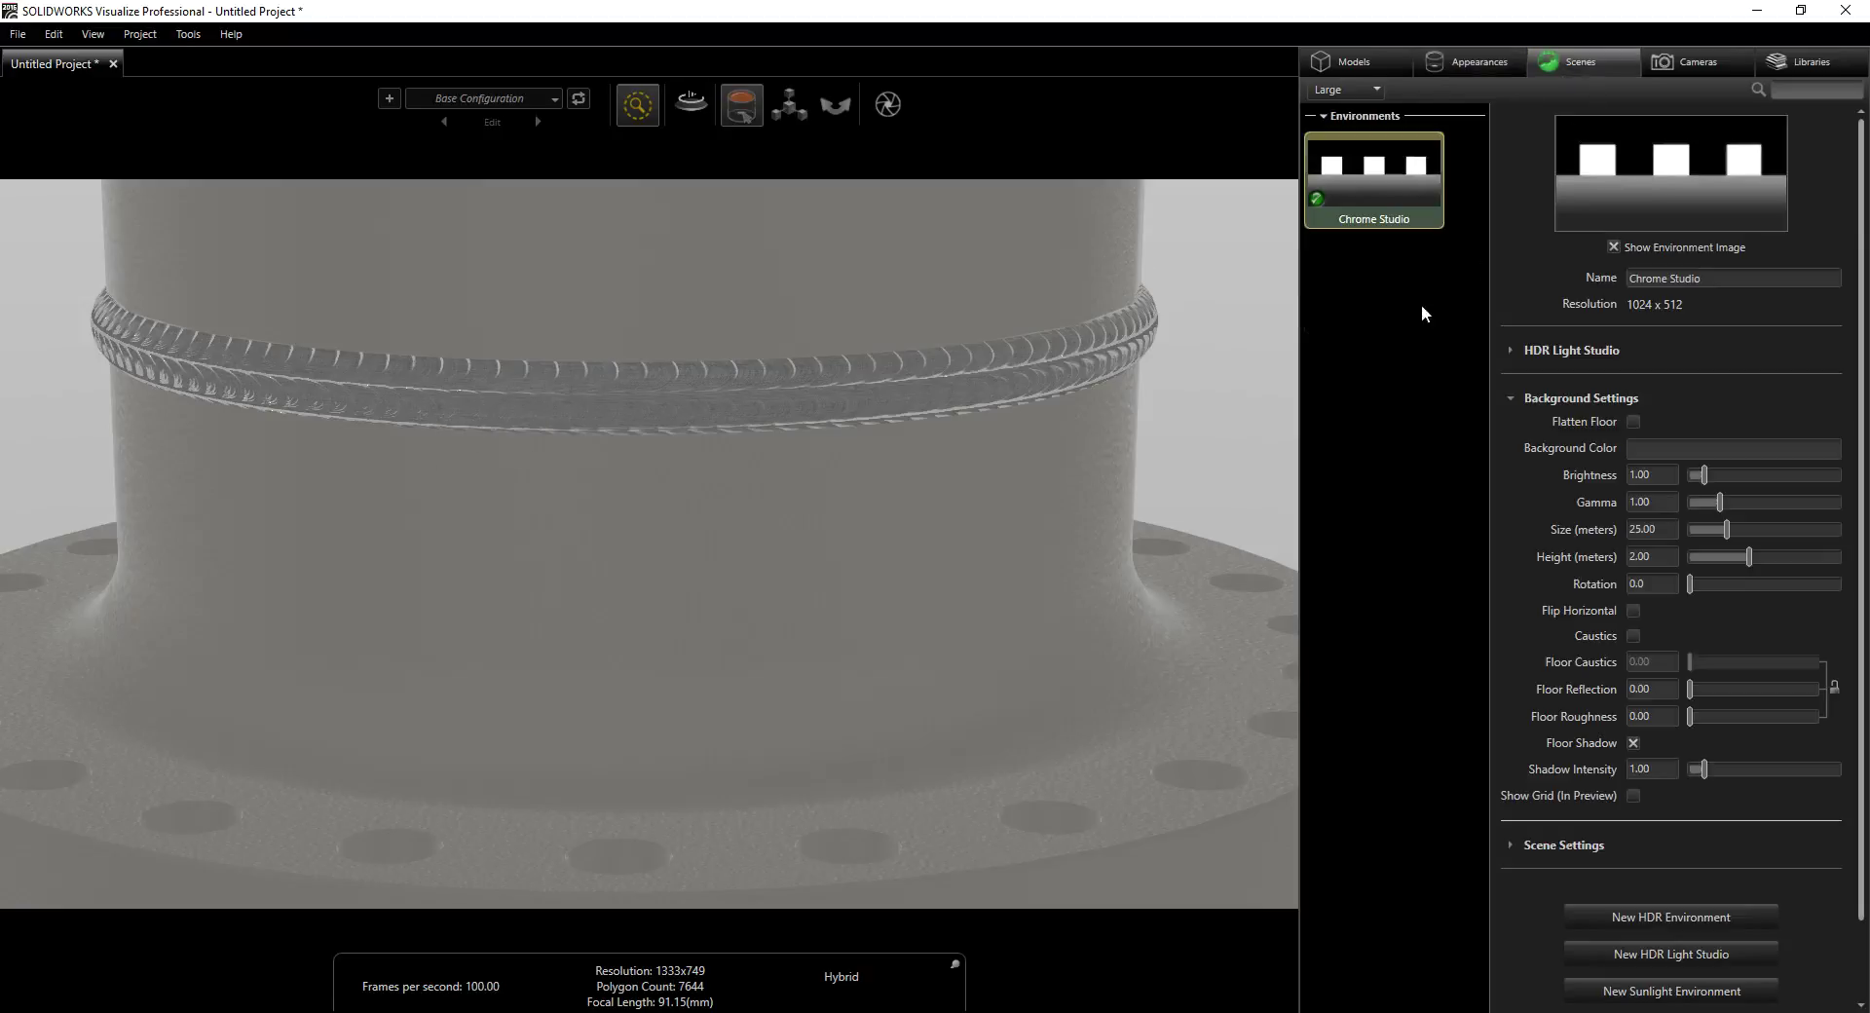
Apply the Downtown environment from the Environments library and switch to full raytraced rendering.
{"action": "left_click", "coordinate": [1798, 62]}
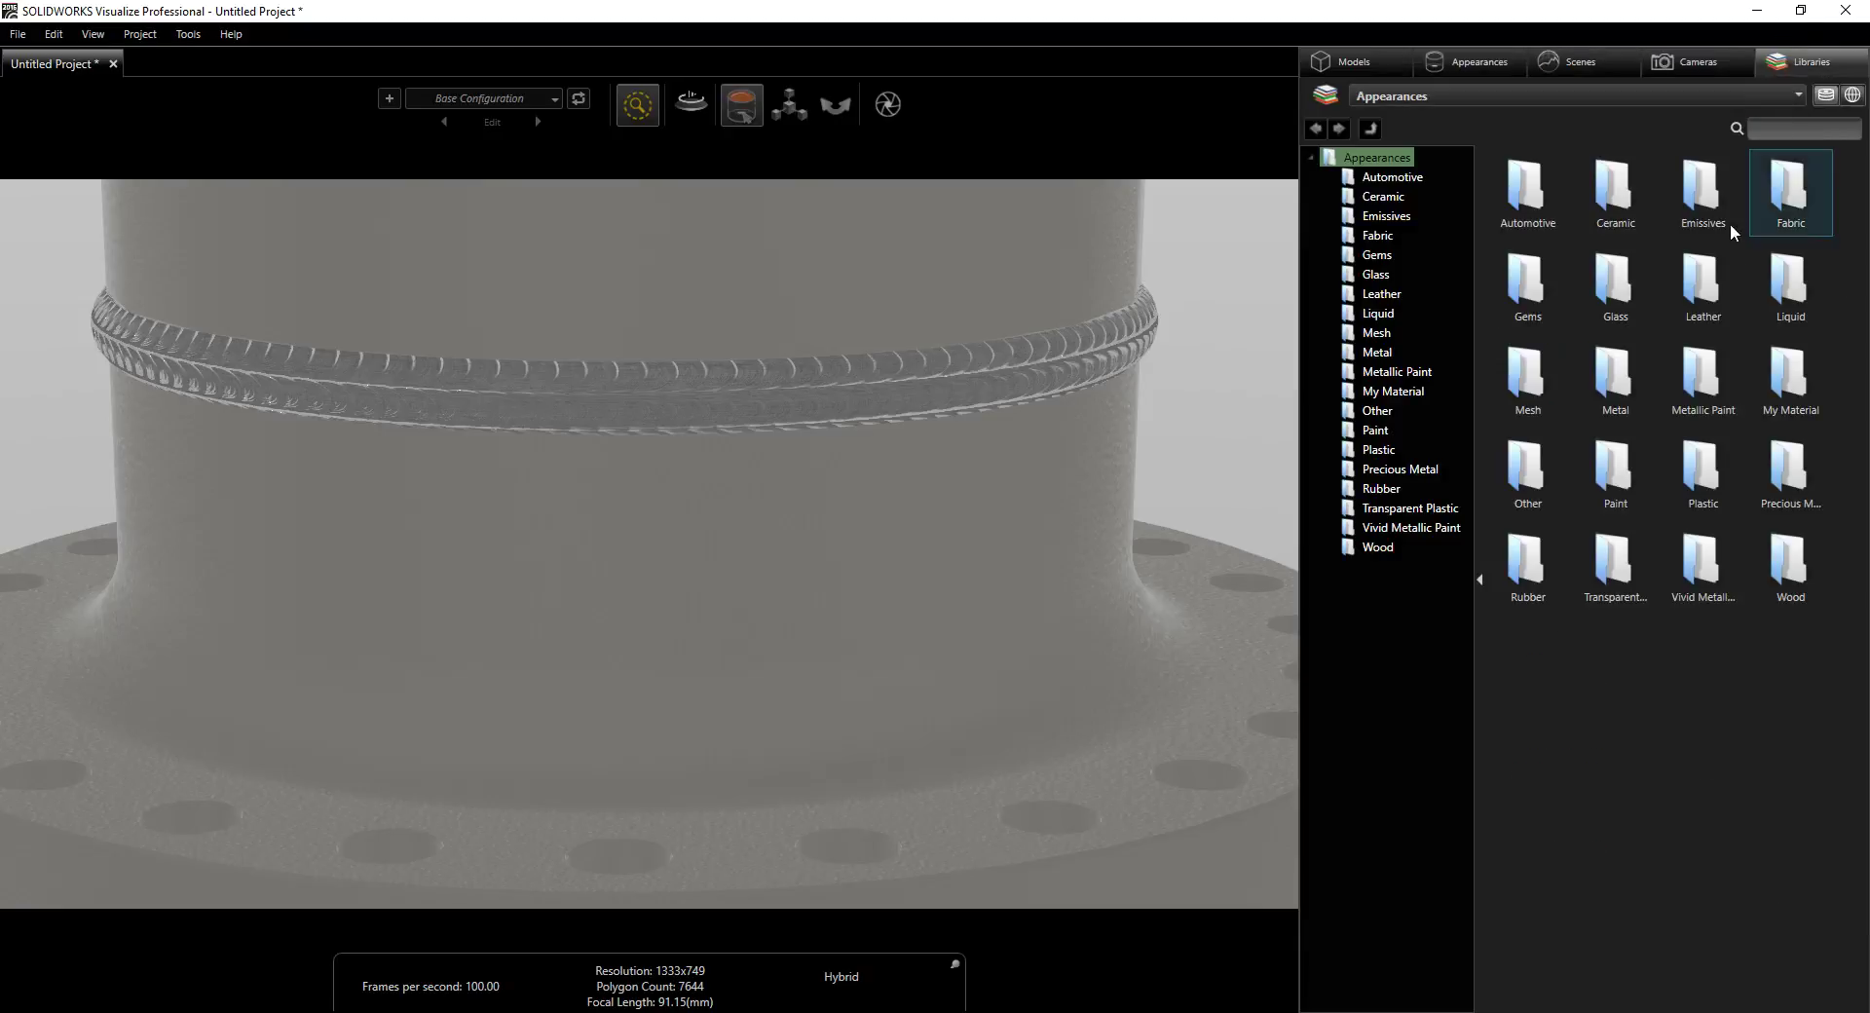
{"action": "left_click", "coordinate": [1522, 92]}
{"action": "left_click", "coordinate": [1434, 138]}
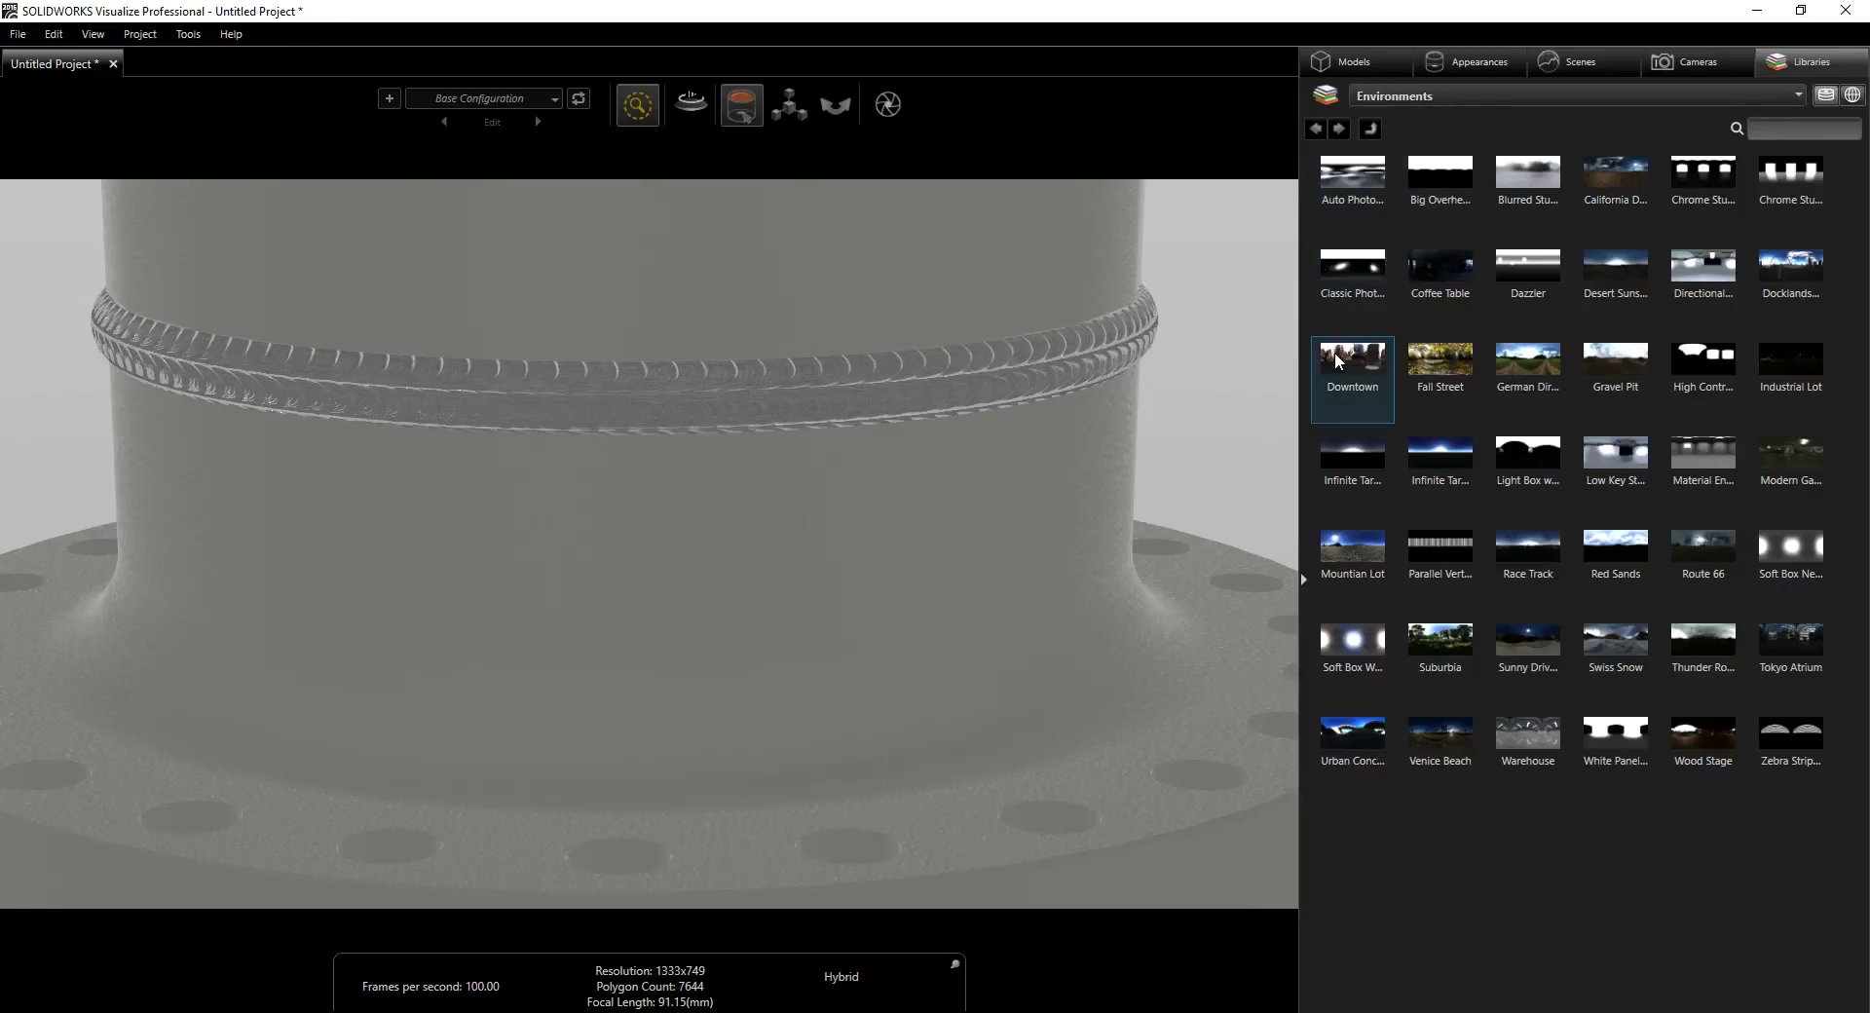
{"action": "left_click_drag", "start_coordinate": [1350, 360], "coordinate": [1182, 344]}
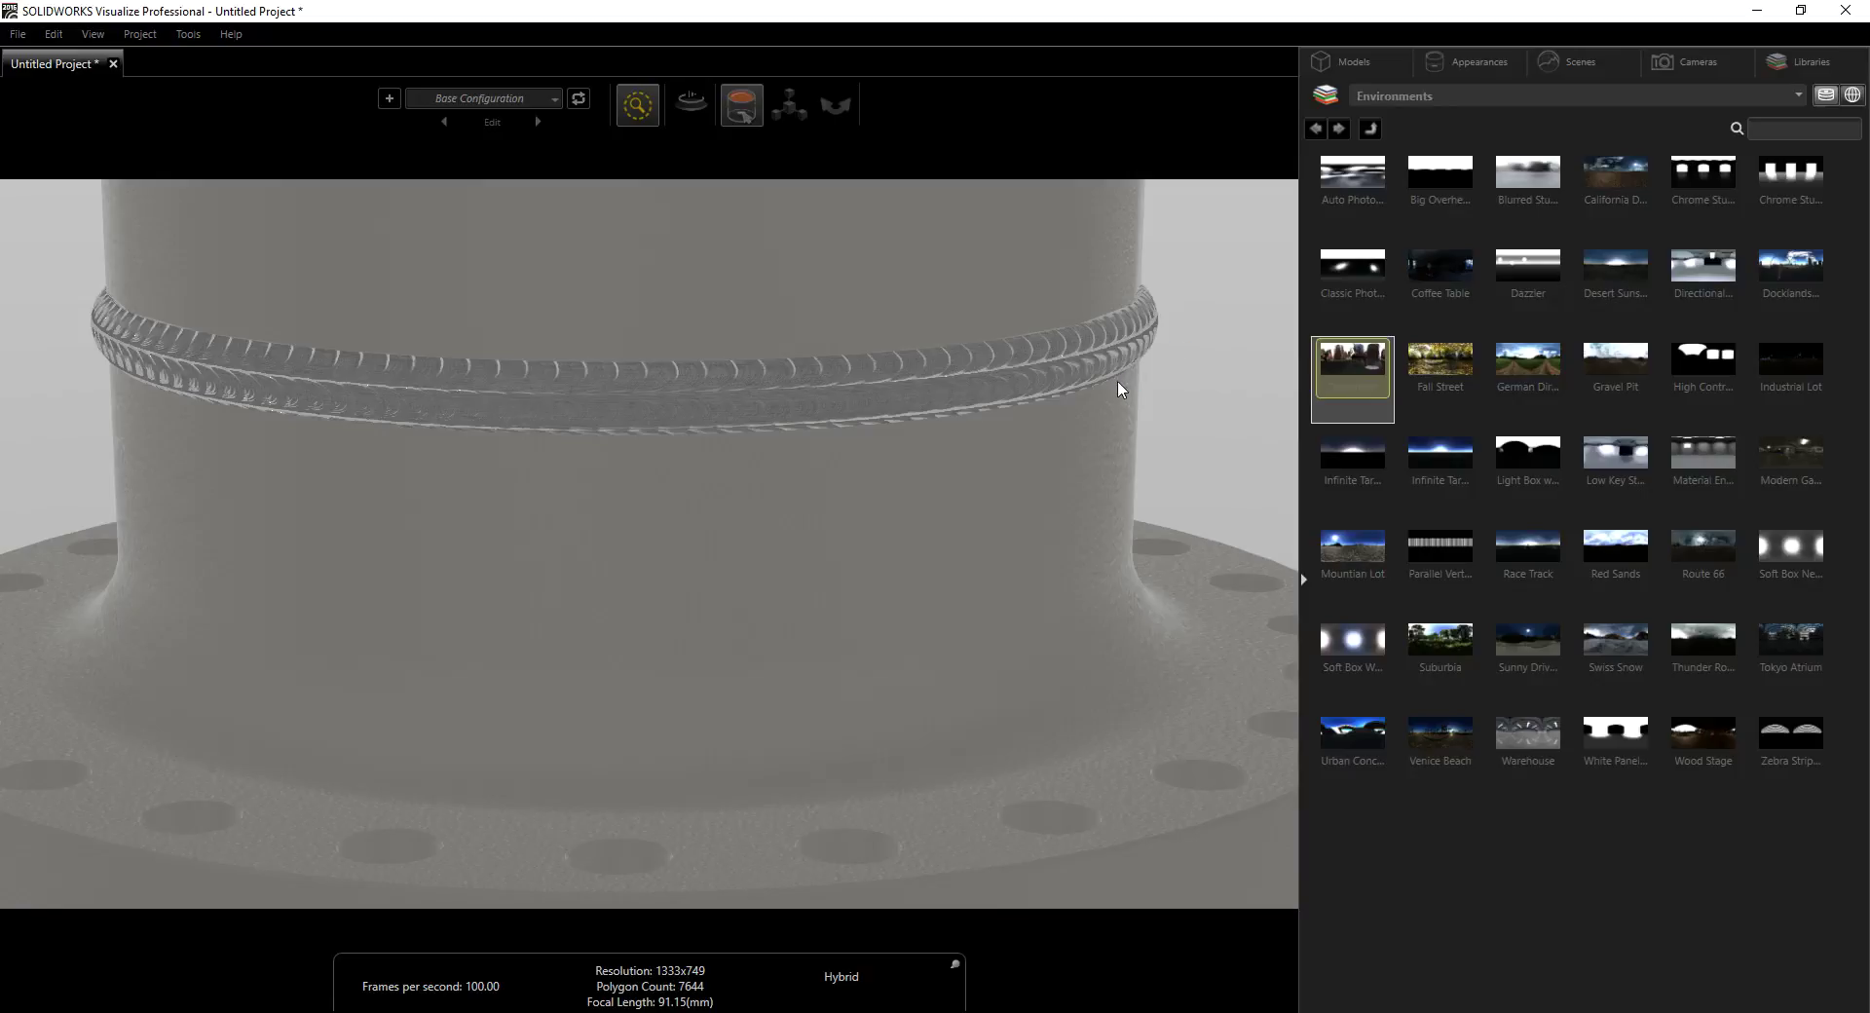
{"action": "left_click", "coordinate": [637, 104]}
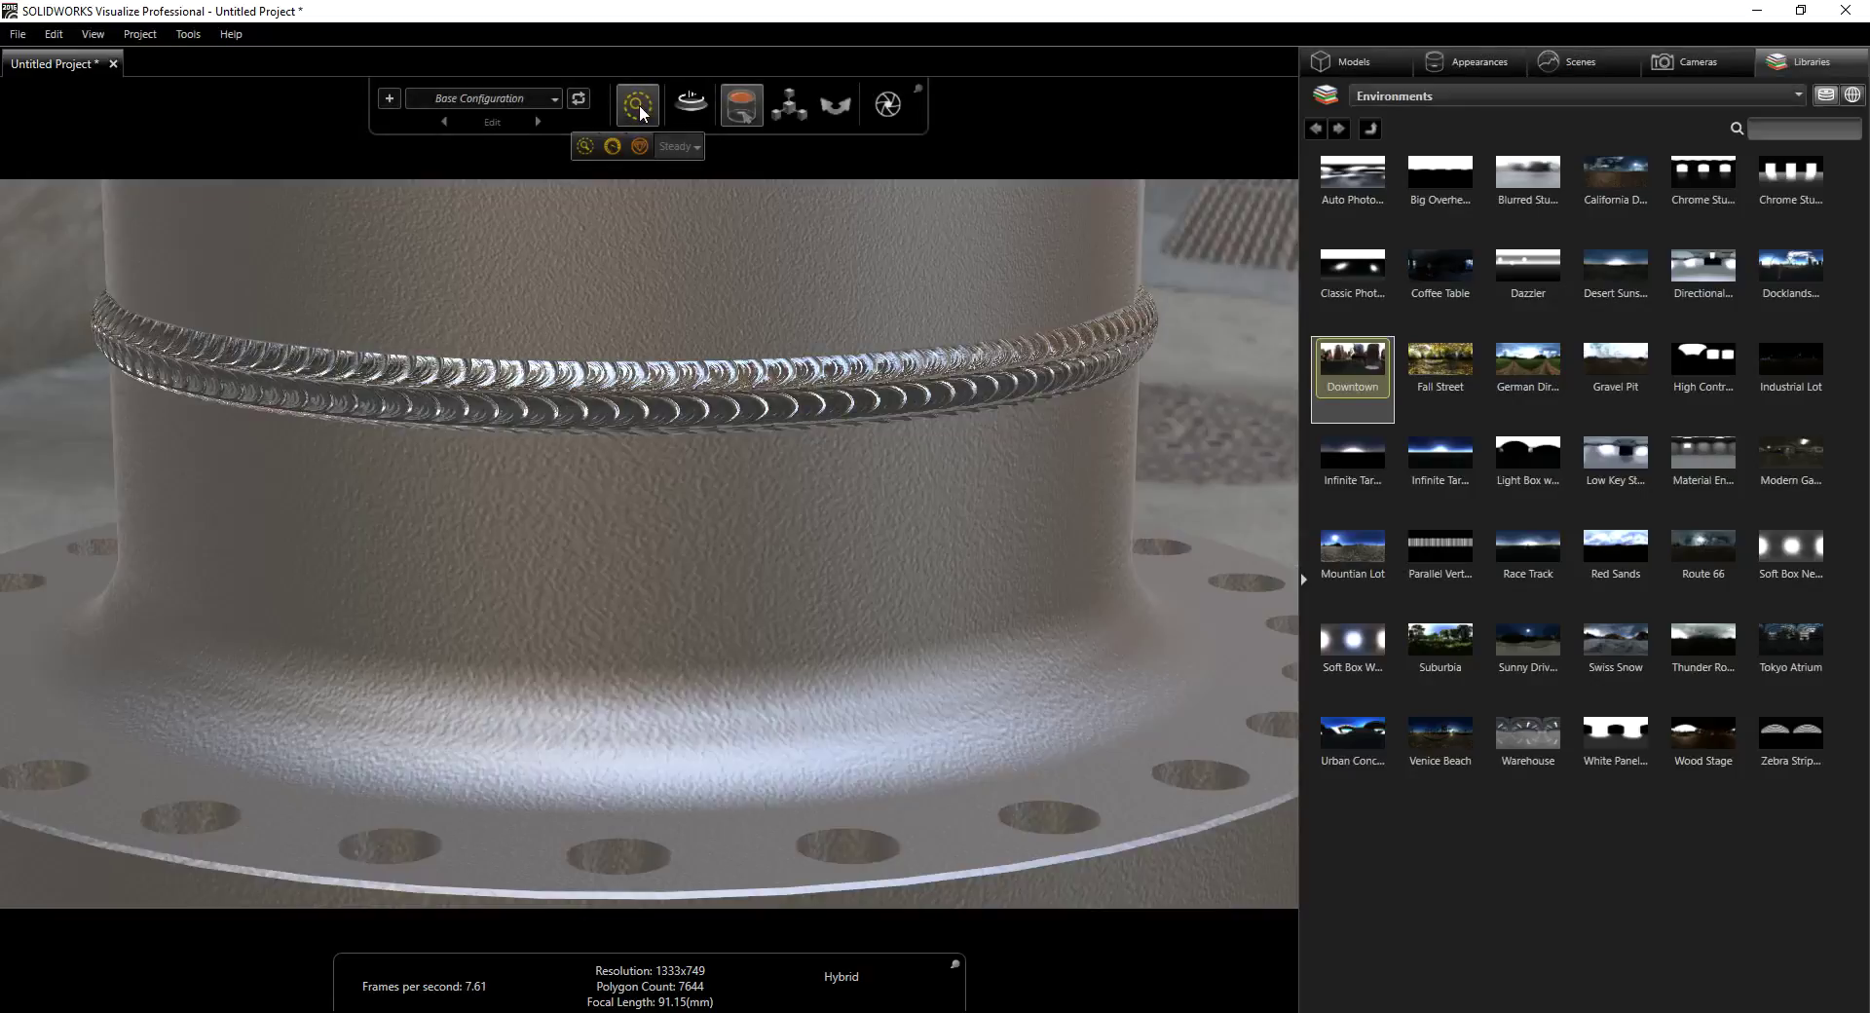